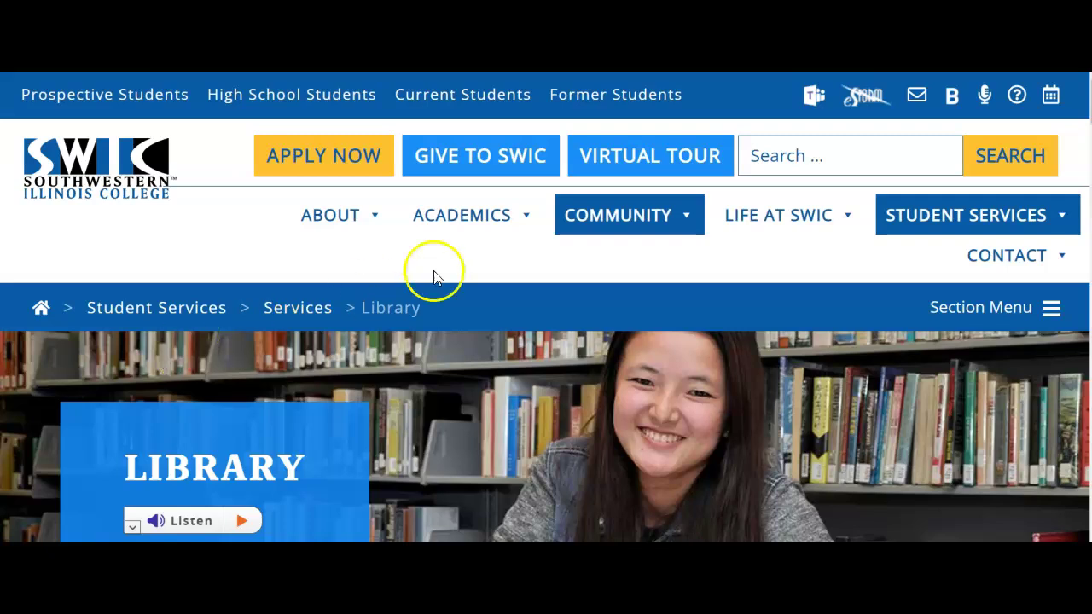
Go to the SWIC Library page via Student Services and scroll to the Books & Movies search panel
mouse_move(918, 223)
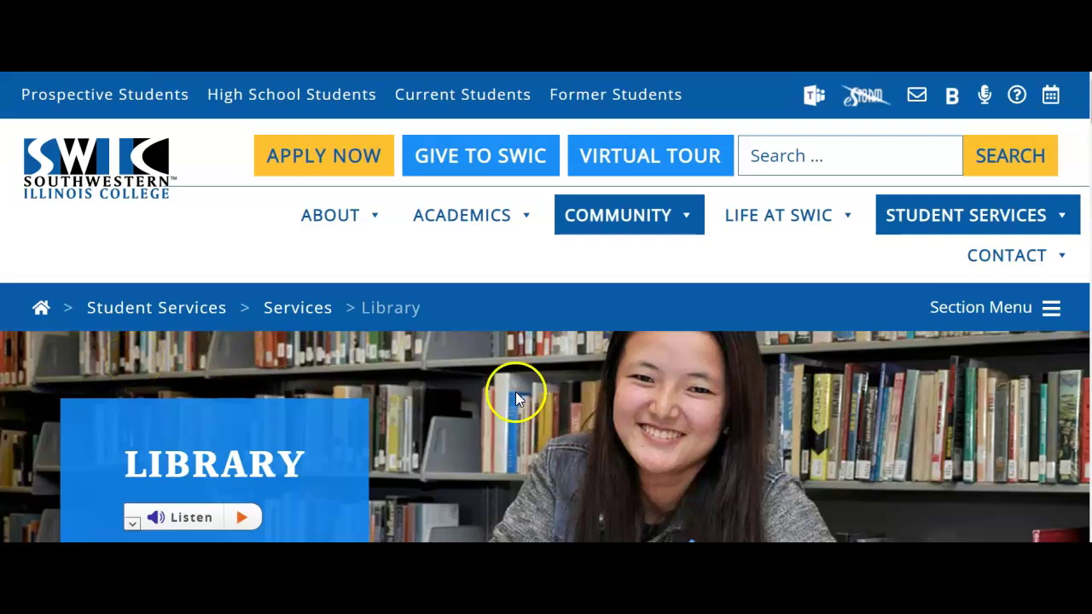
scroll(515, 392, down, 4)
scroll(516, 389, down, 4)
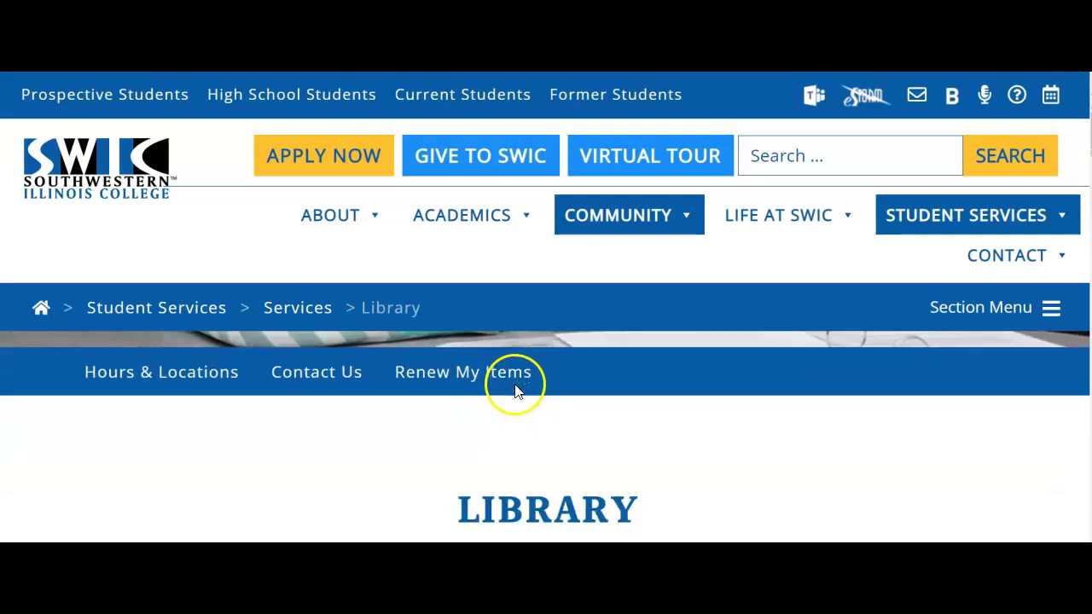
scroll(409, 397, down, 4)
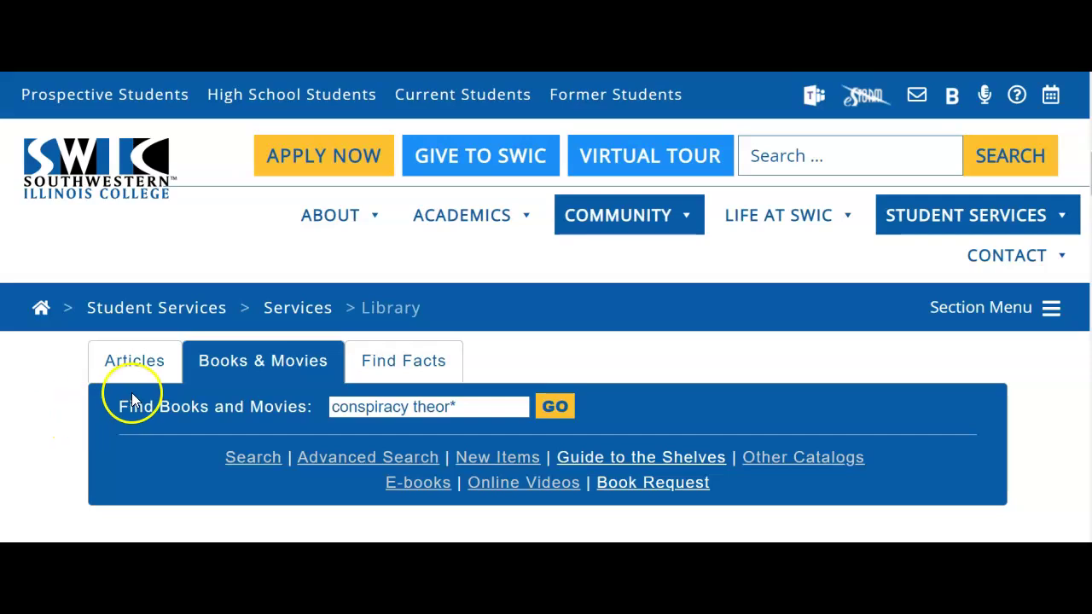
click(133, 367)
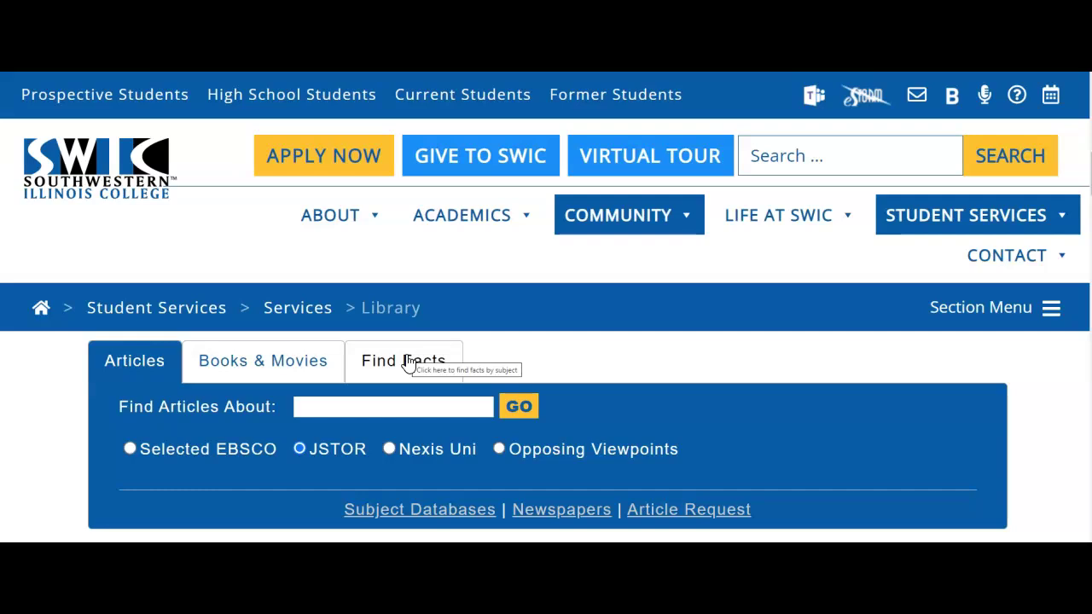
click(261, 374)
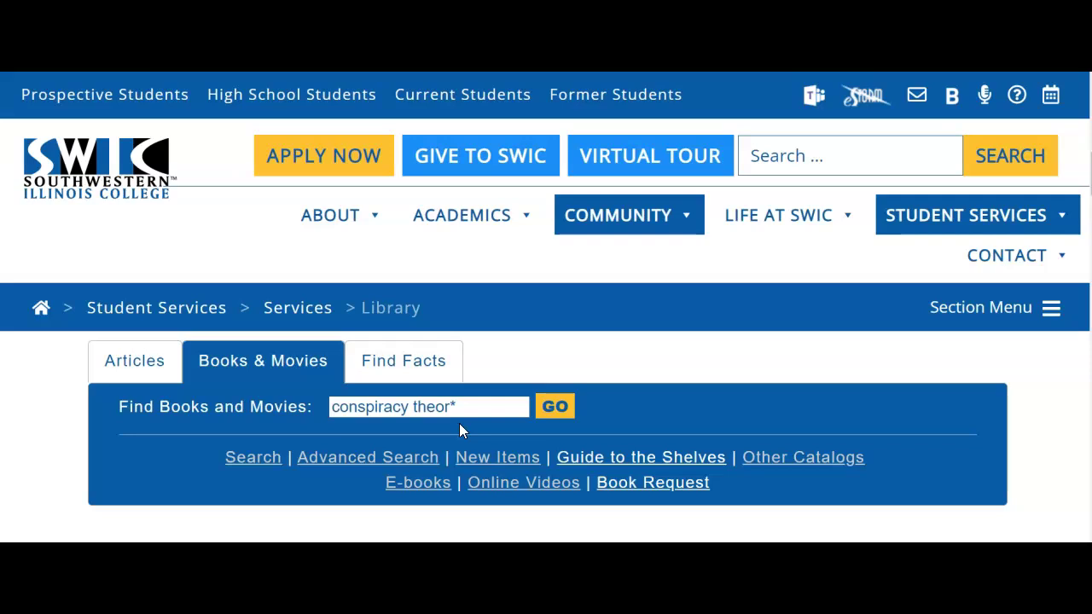
click(452, 407)
click(462, 407)
Run the catalog search for 'conspiracy theor*' and scroll through the 214 results
click(551, 406)
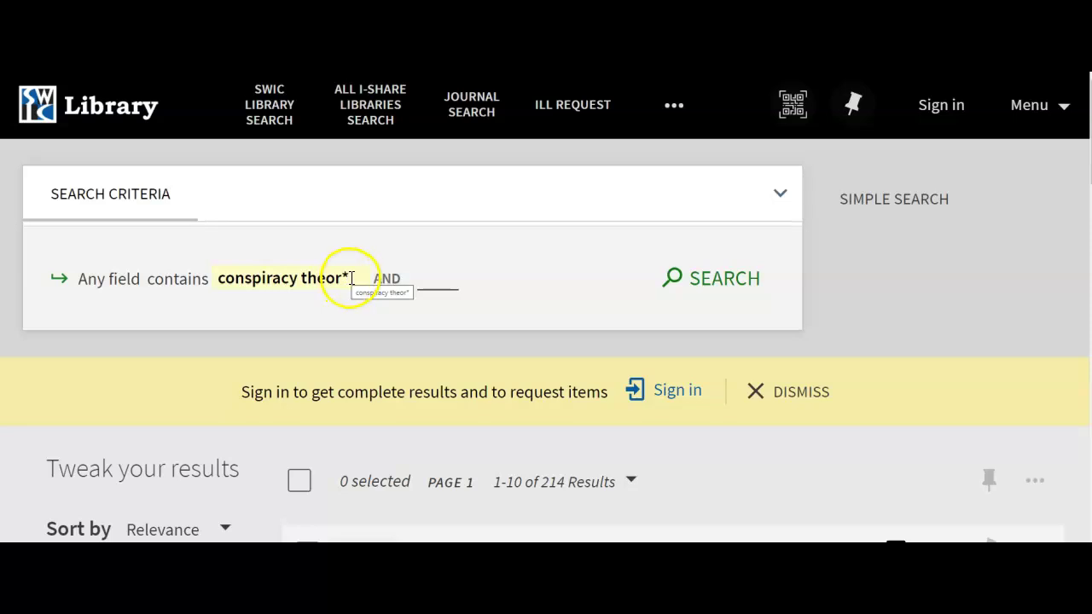
scroll(889, 310, down, 3)
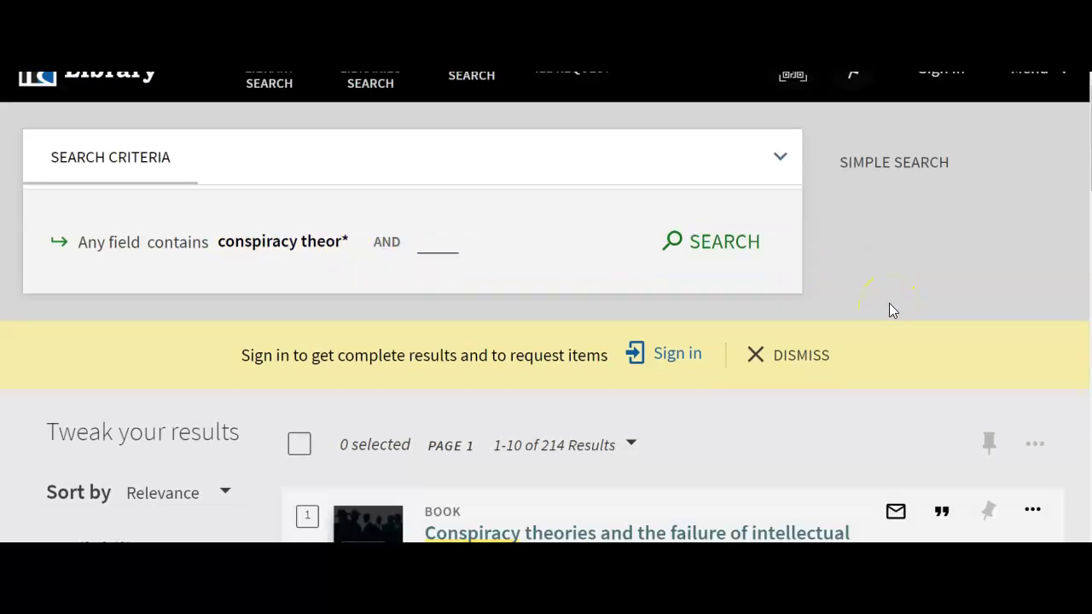
scroll(889, 310, down, 3)
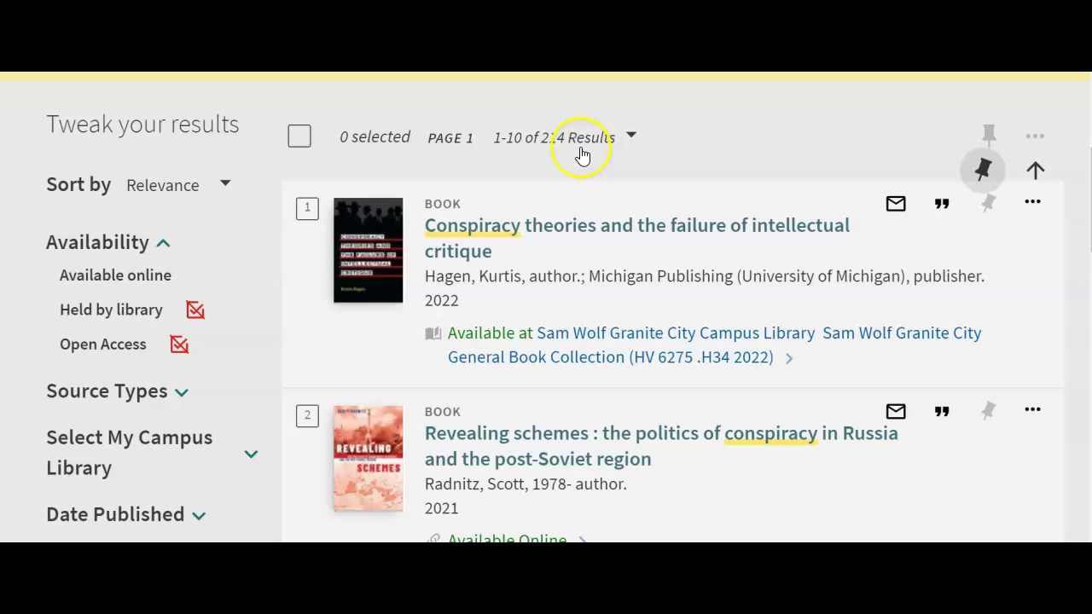
scroll(583, 156, down, 1)
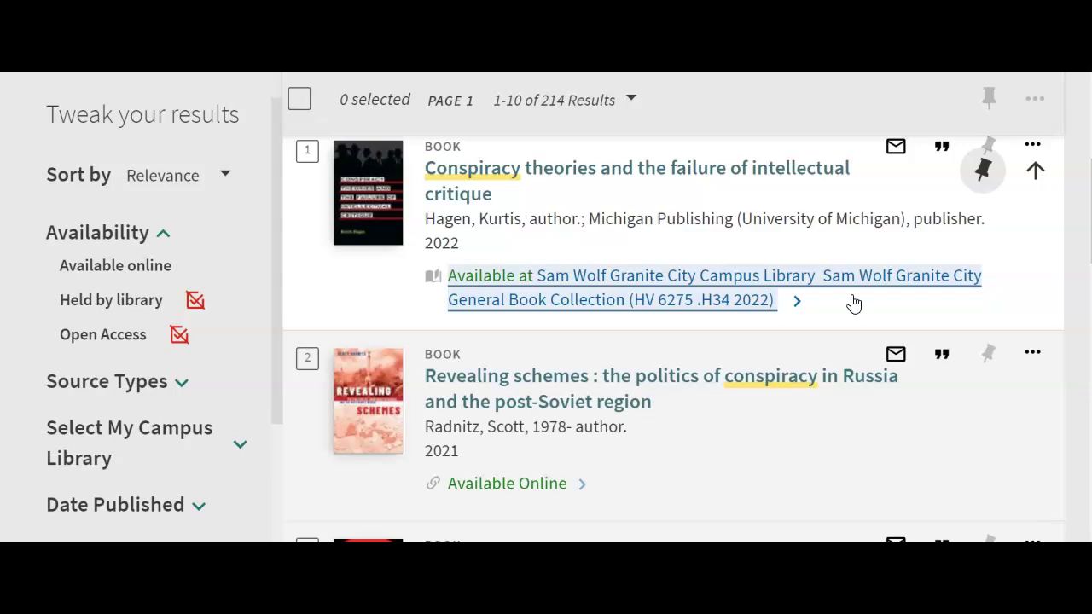
Open the first result's availability details and start signing in as a Southwestern Illinois College user
click(529, 169)
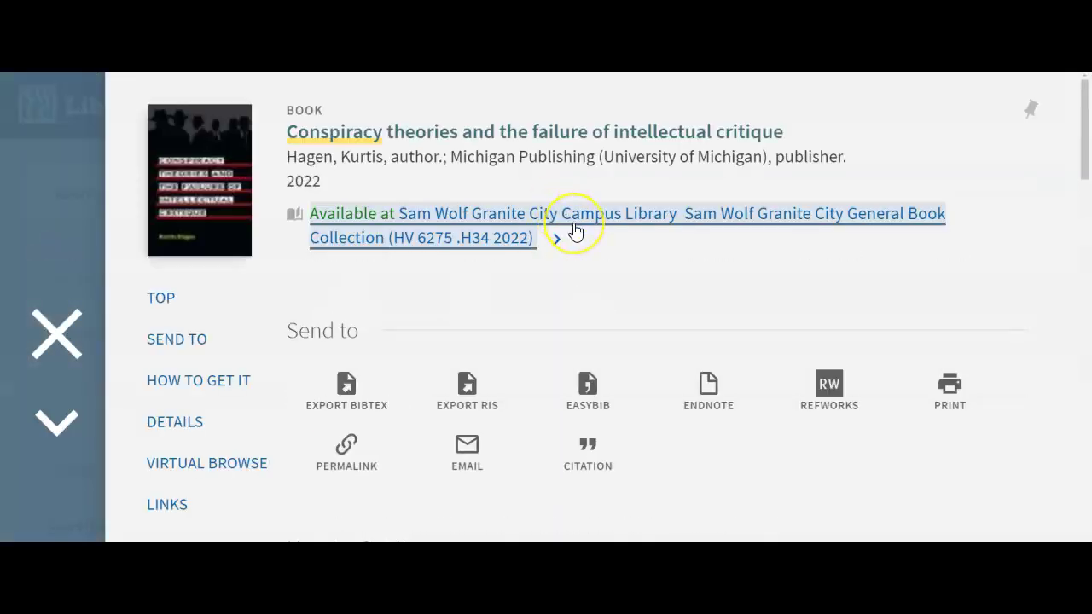
click(575, 232)
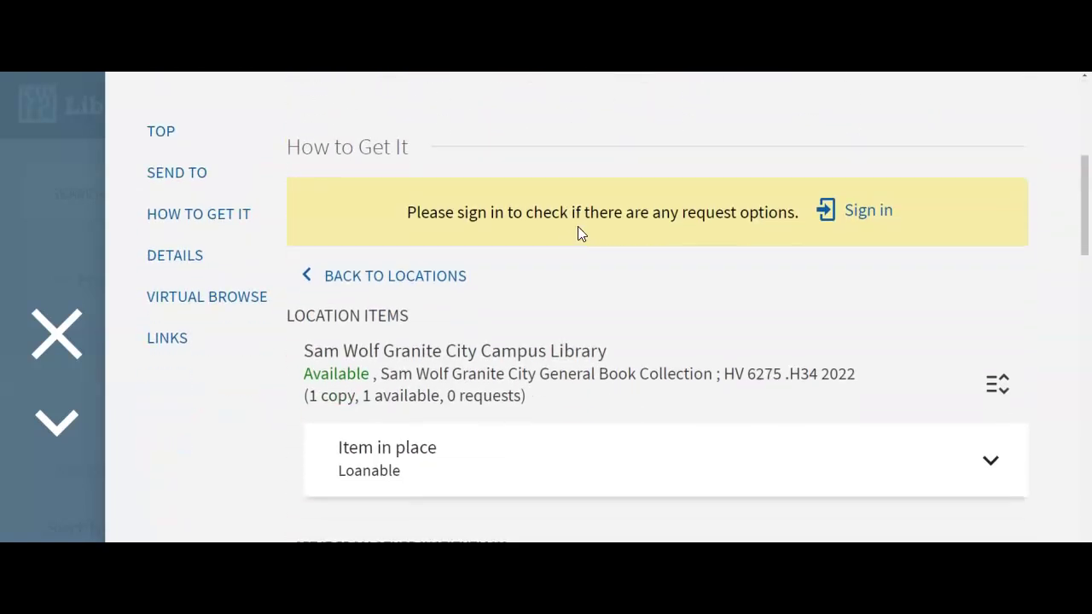
click(868, 215)
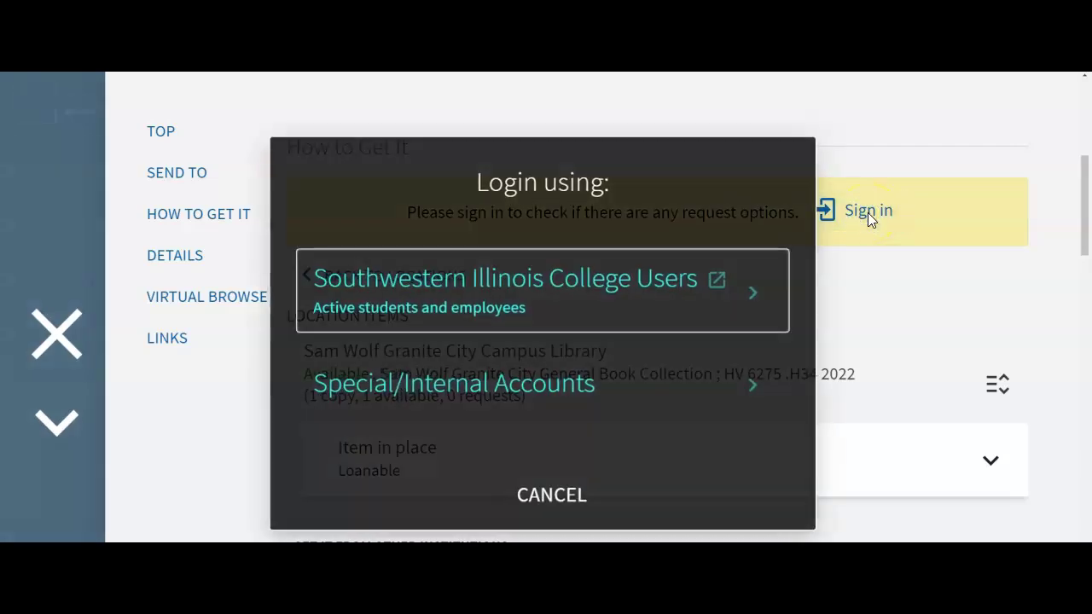
click(589, 288)
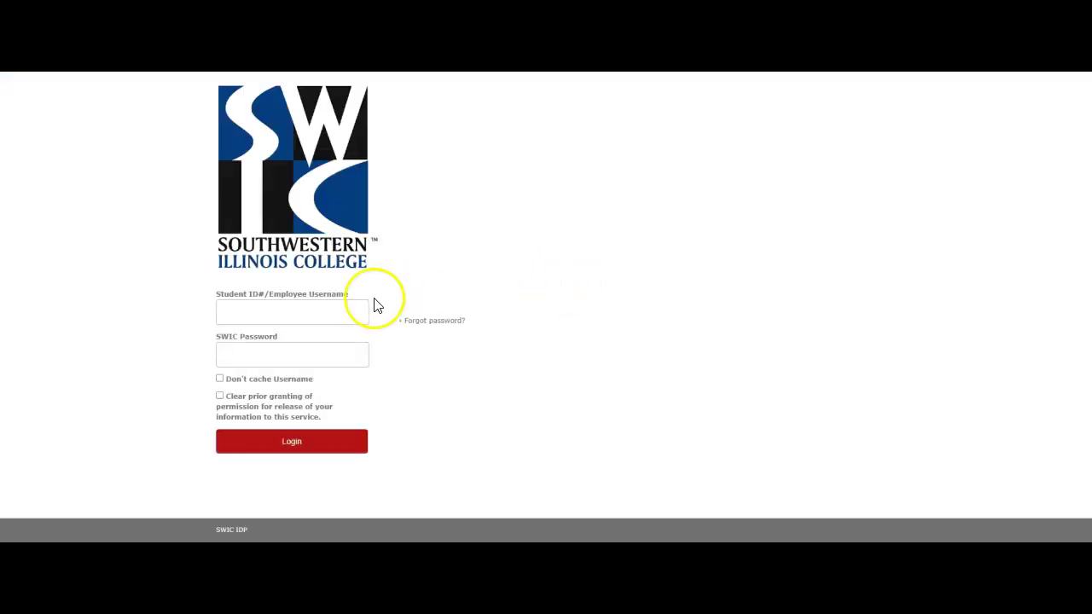
Log in with the student's SWIC username and password
click(338, 309)
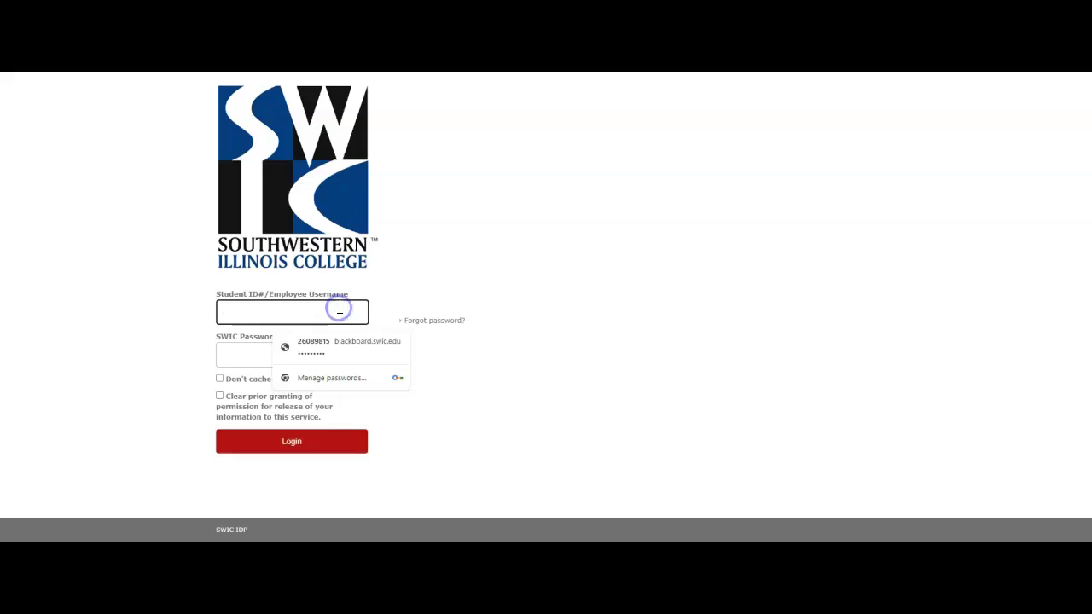
key(Tab)
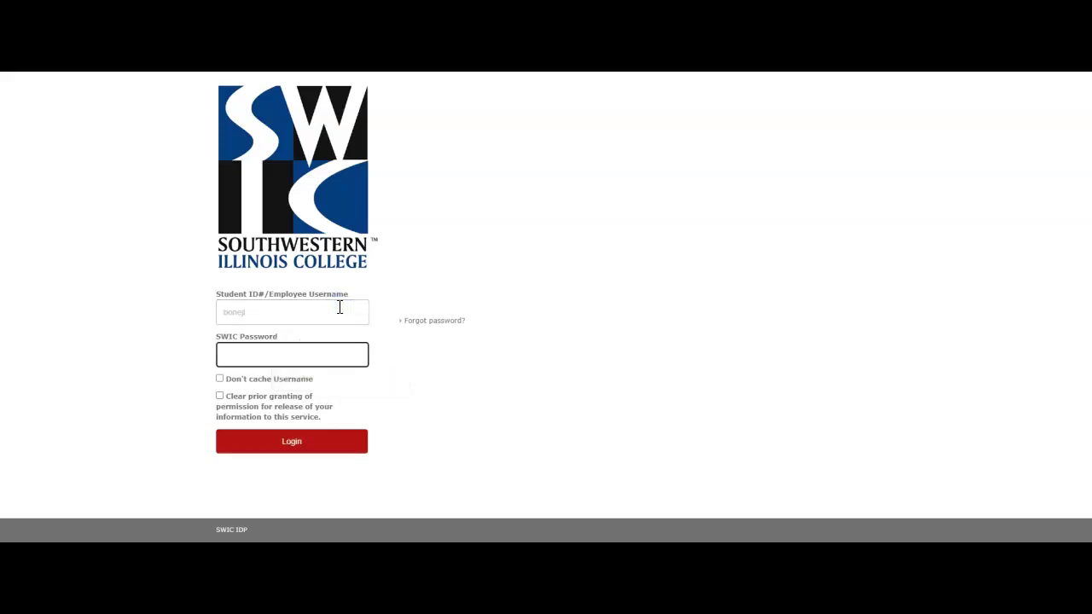
text(*********)
click(331, 437)
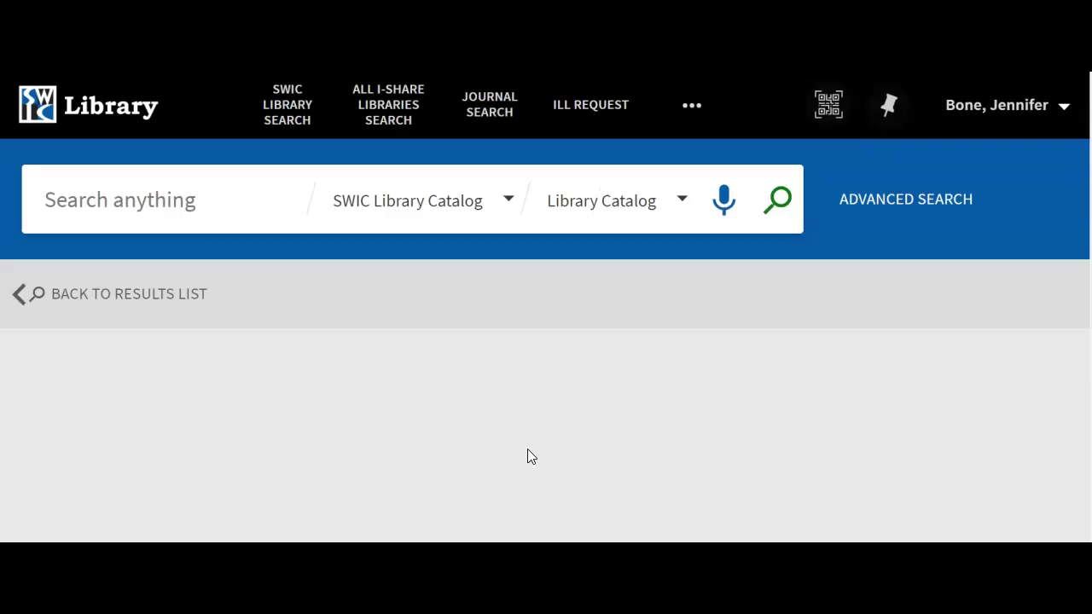
Request the book for pickup at Belleville Campus Library, then return to the top of the record
scroll(527, 456, down, 5)
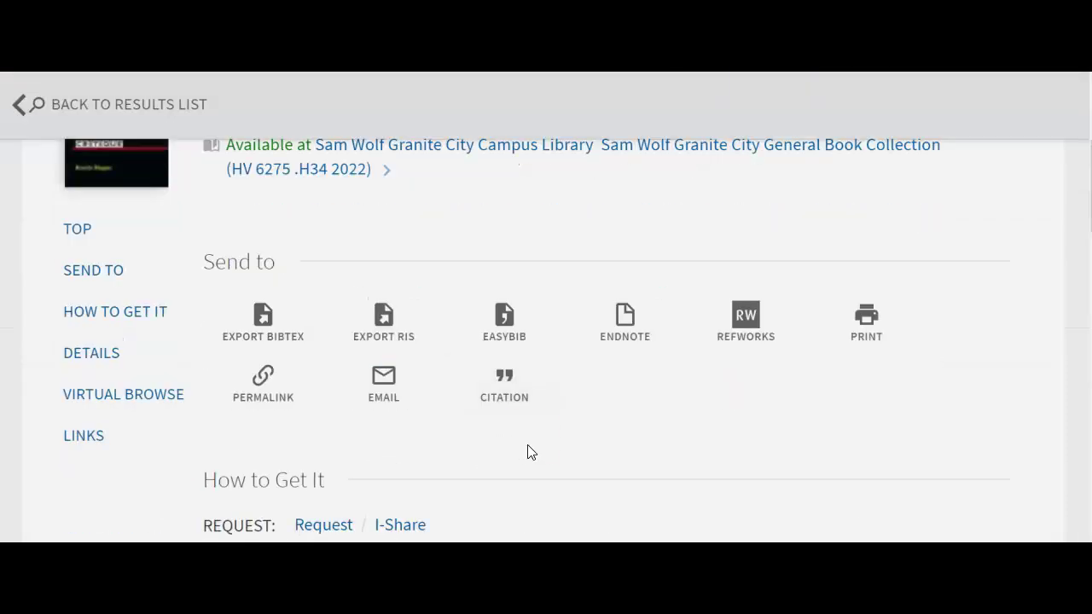
scroll(528, 439, down, 3)
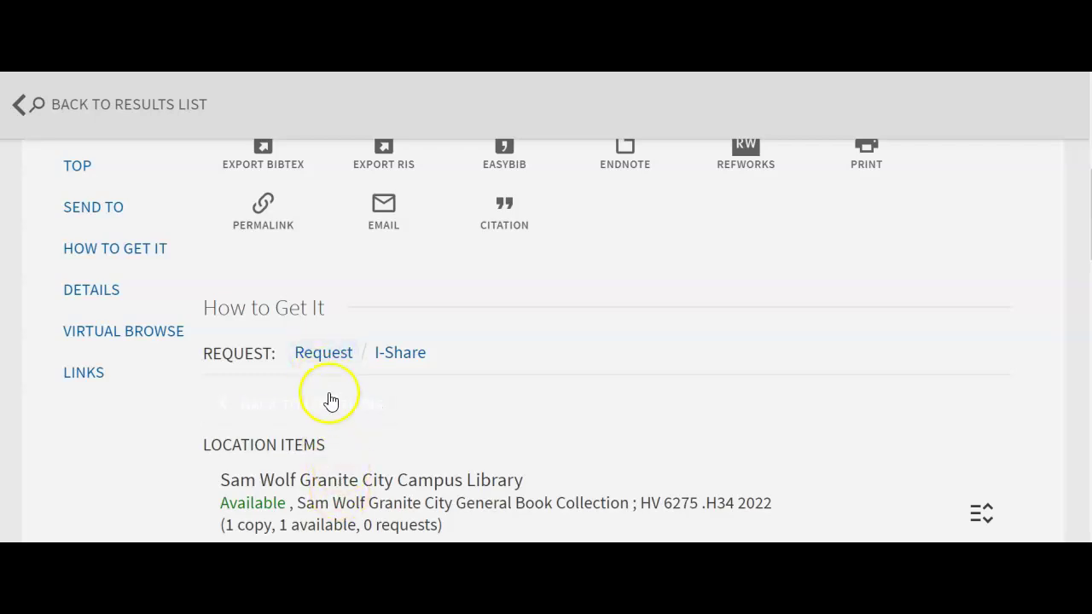
click(322, 354)
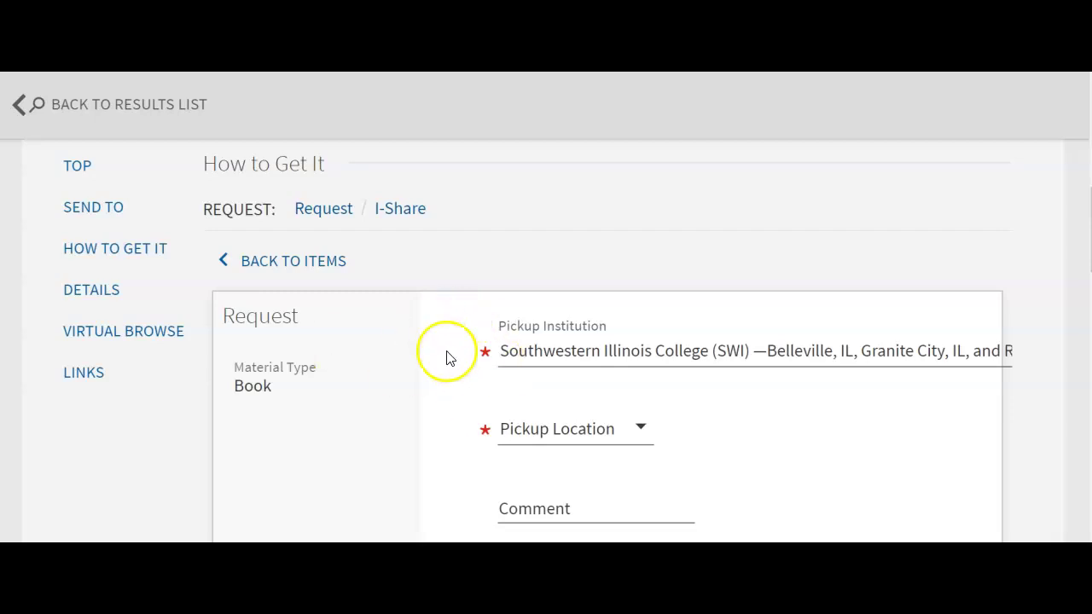
scroll(453, 363, down, 1)
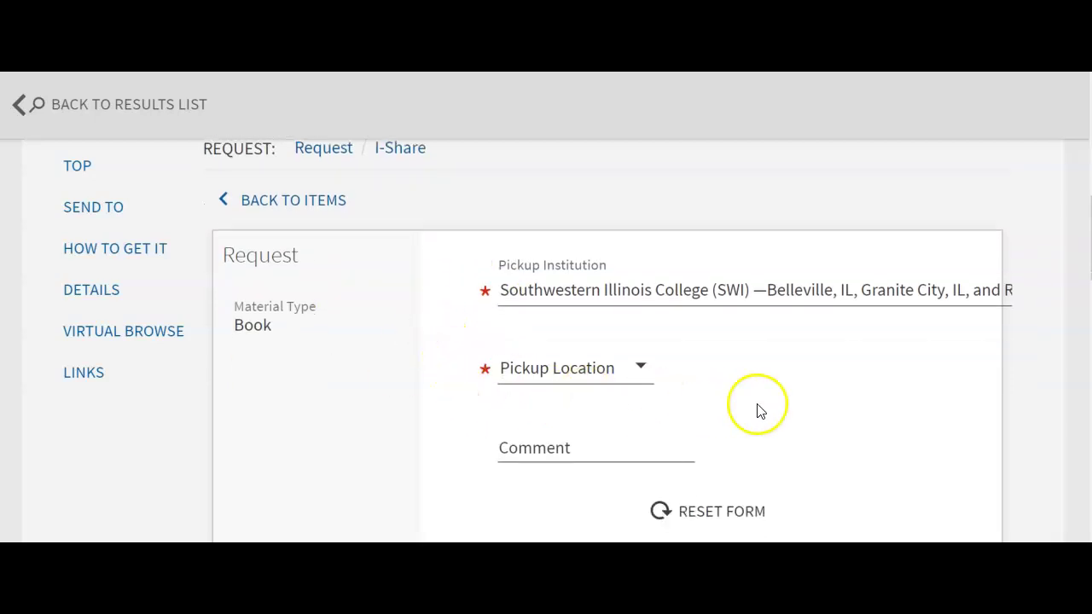
scroll(657, 317, down, 1)
click(646, 316)
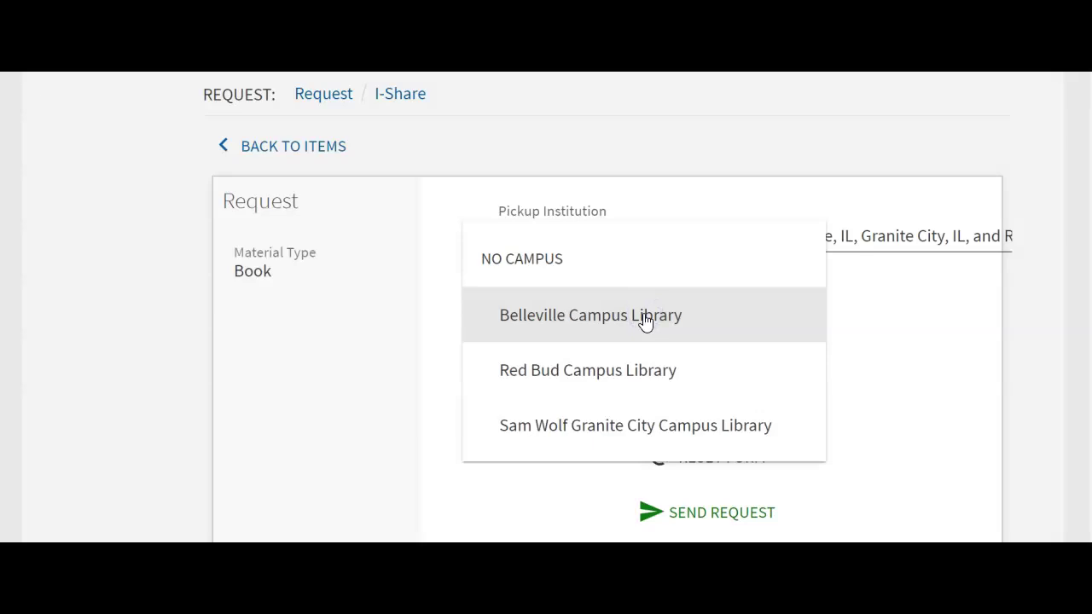
click(587, 318)
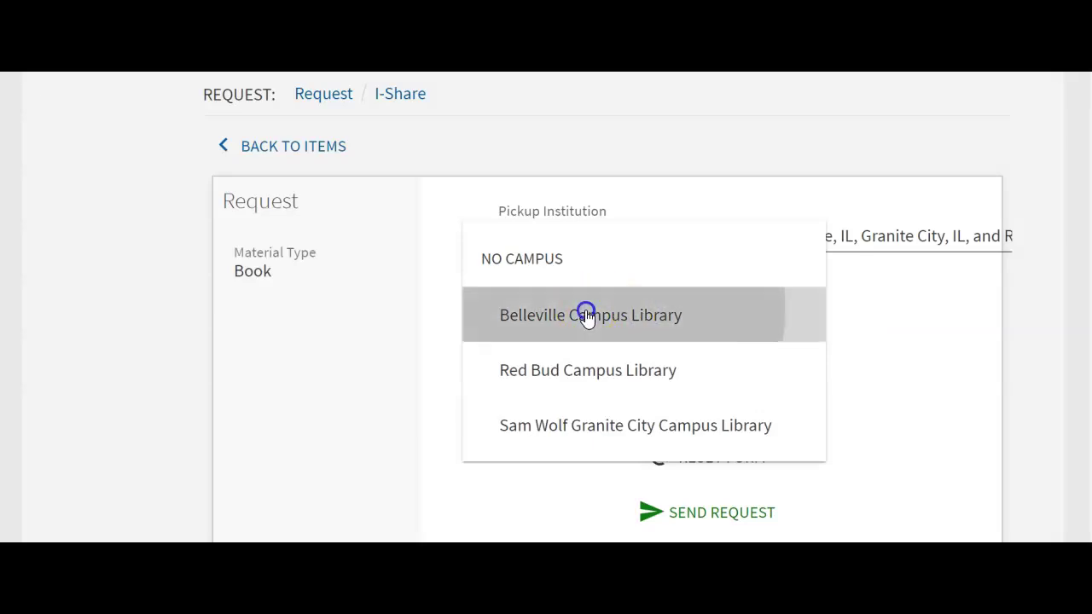
click(708, 476)
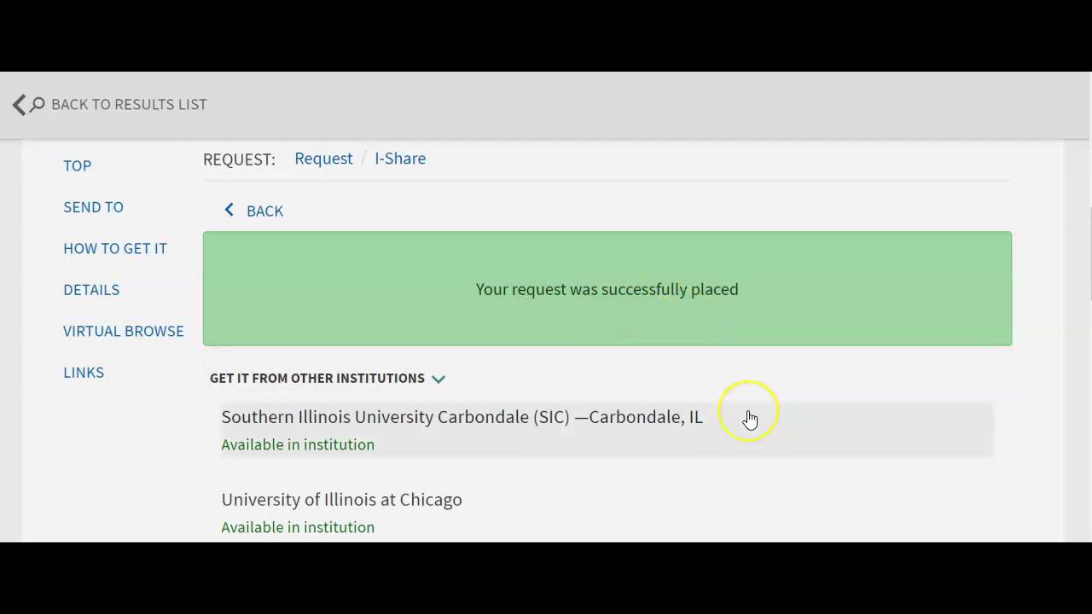
scroll(748, 416, up, 5)
scroll(748, 418, up, 3)
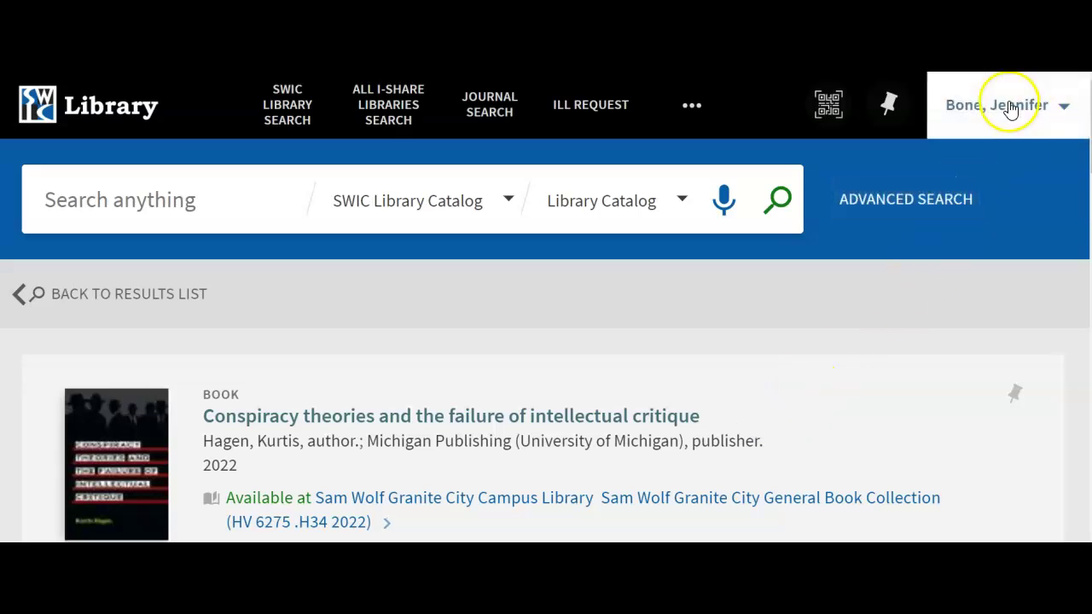
Cancel the book request from My Requests in the account menu and dismiss the success message
click(1033, 120)
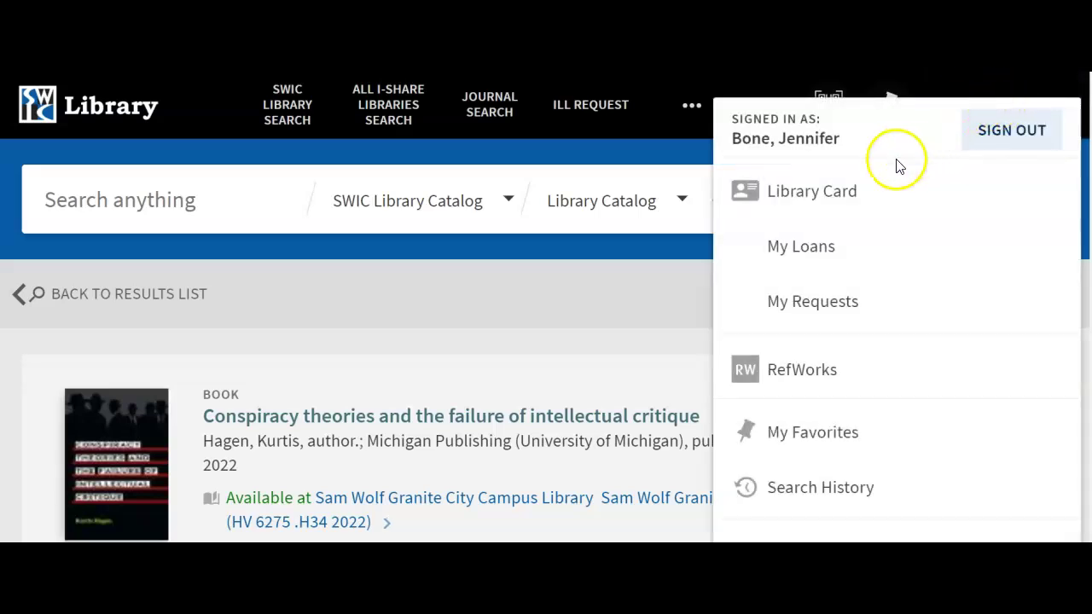
click(815, 306)
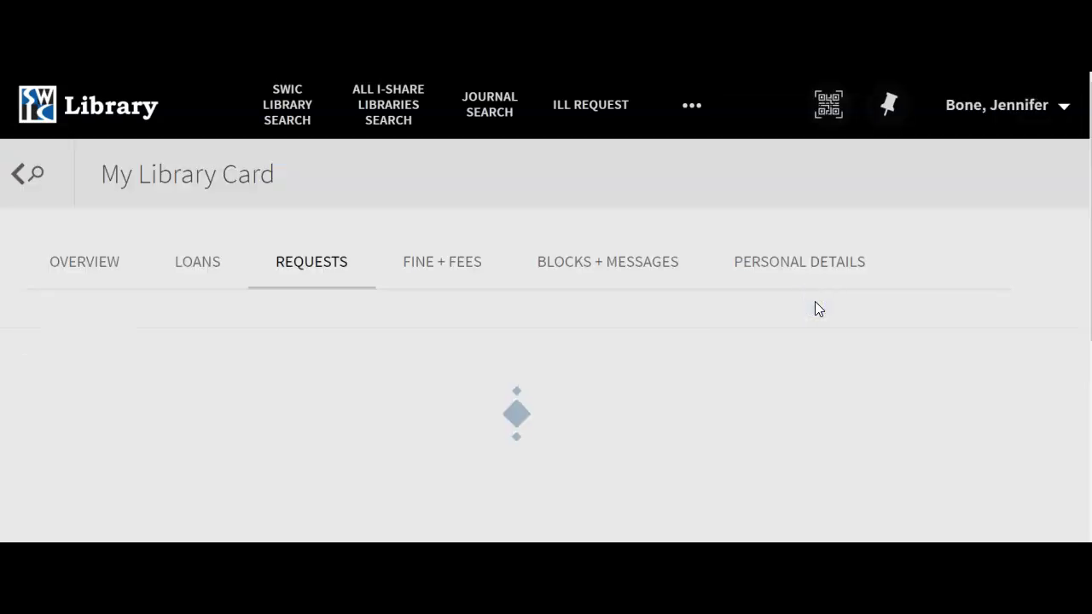
scroll(648, 339, down, 1)
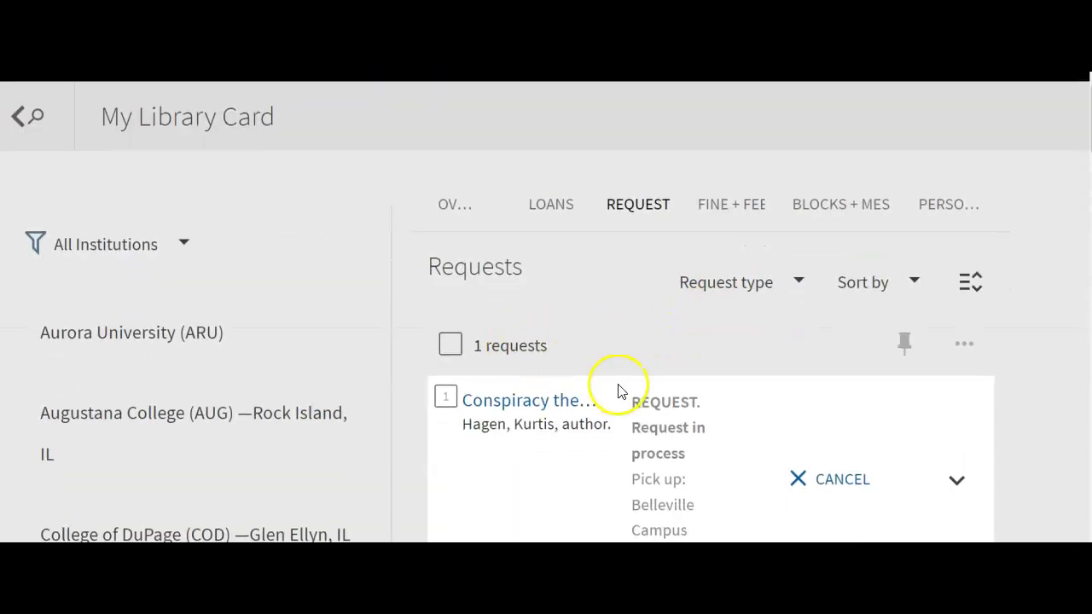
scroll(538, 293, down, 2)
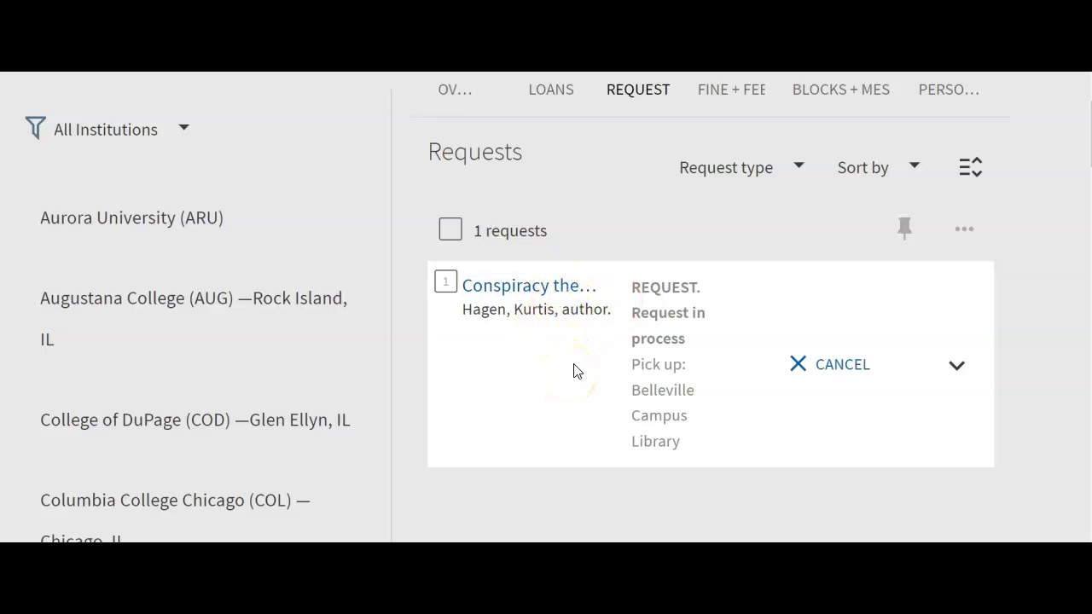
click(834, 367)
click(845, 363)
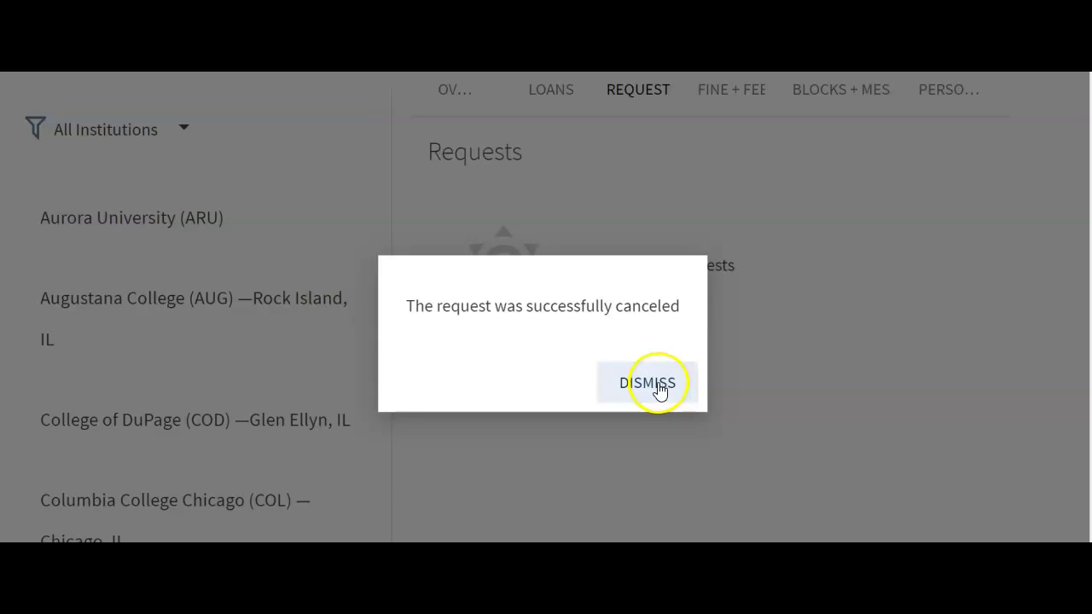
click(660, 389)
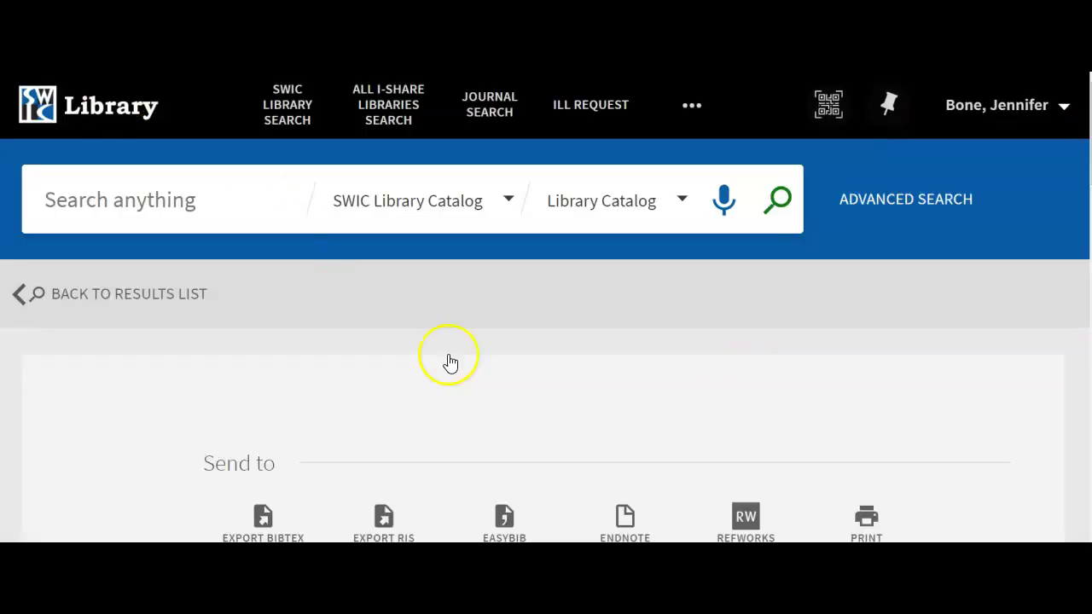
Copy the record's MLA (8th edition) citation, University of Michigan Press 2022, to the clipboard
scroll(495, 384, down, 5)
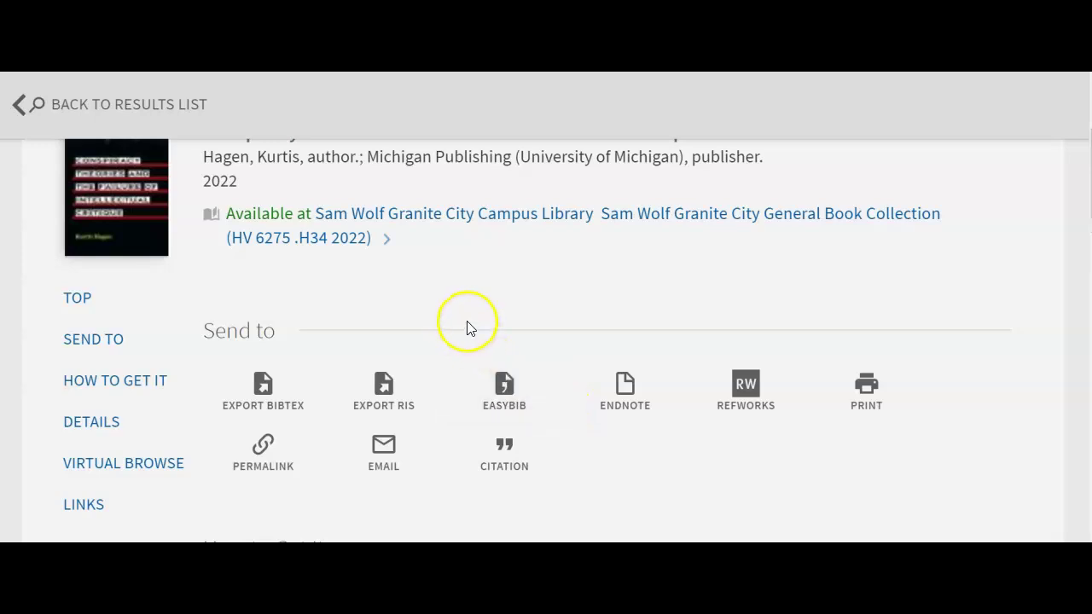
scroll(468, 326, down, 1)
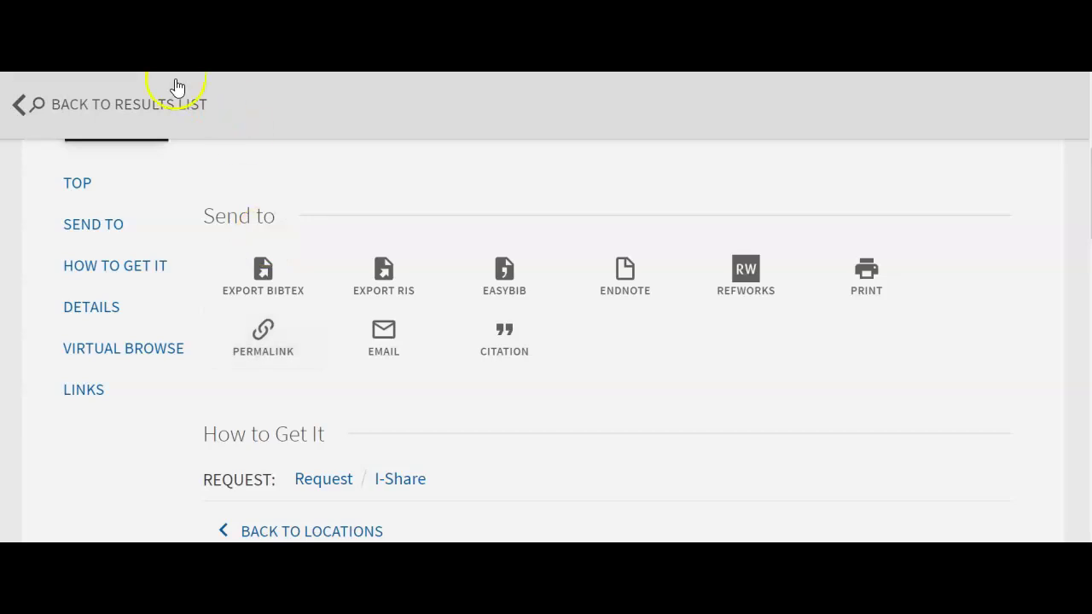
click(256, 335)
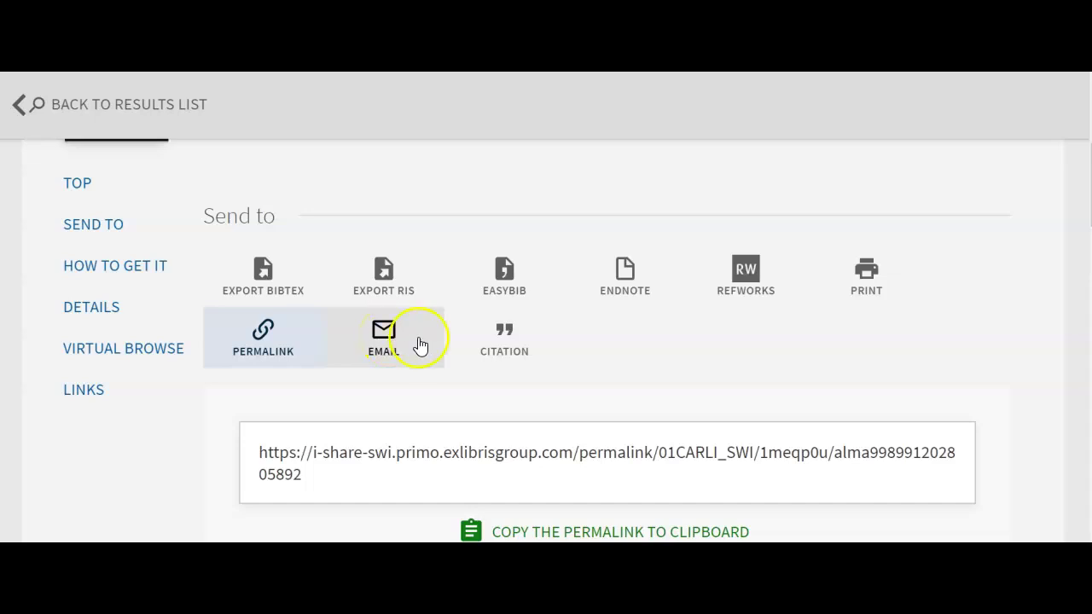
scroll(520, 341, down, 1)
click(507, 294)
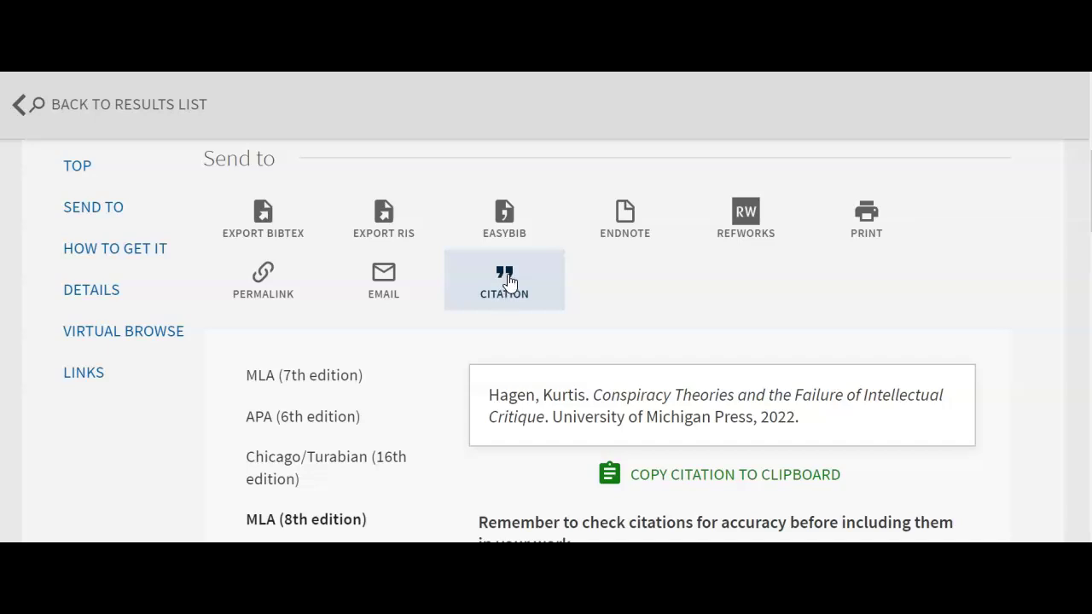
scroll(512, 277, down, 1)
click(510, 239)
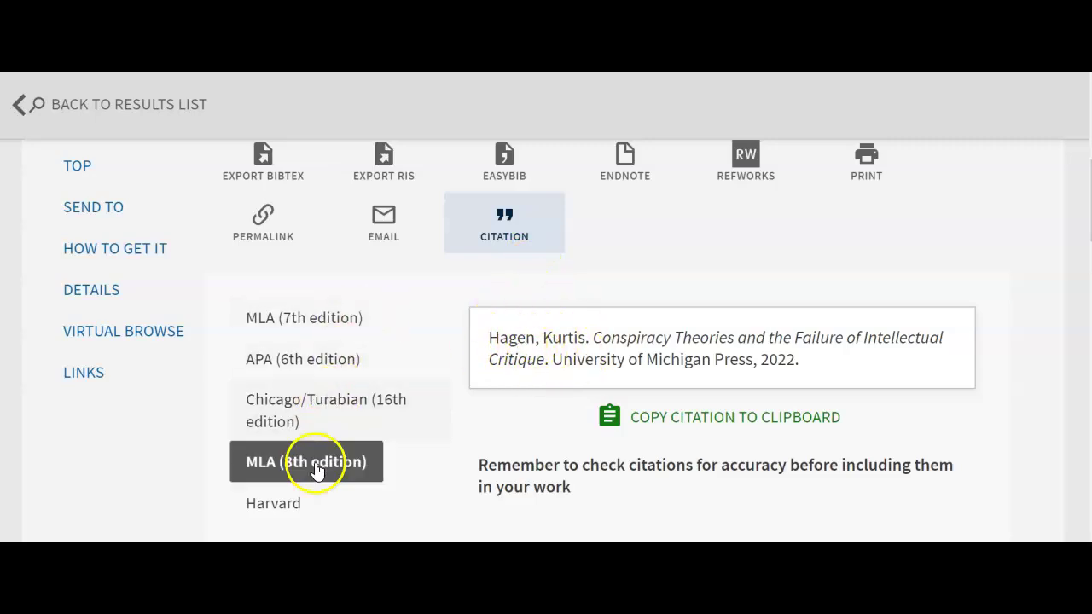
click(269, 472)
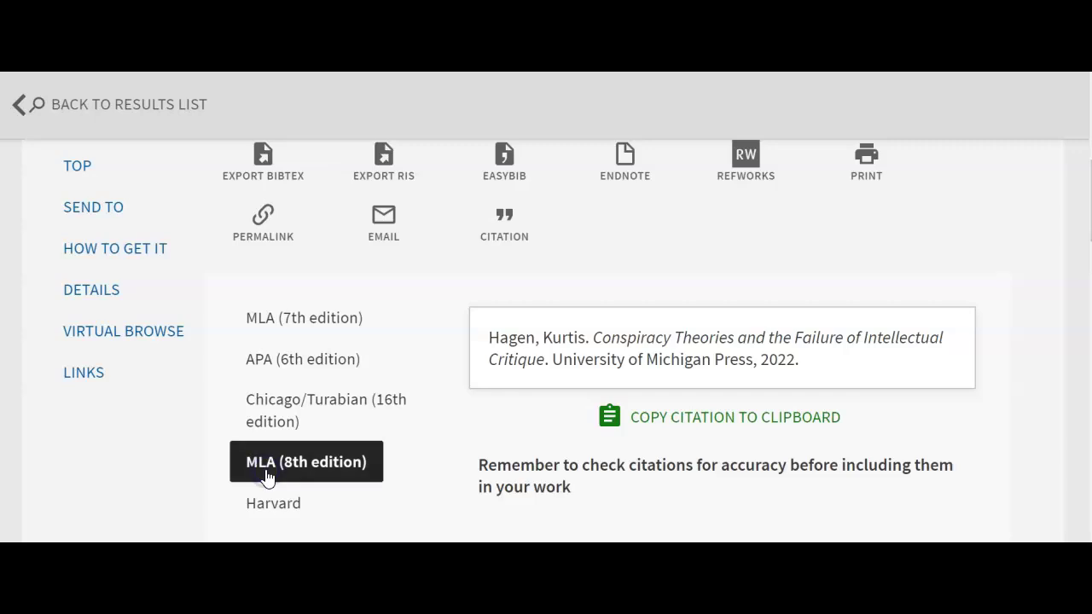
click(734, 416)
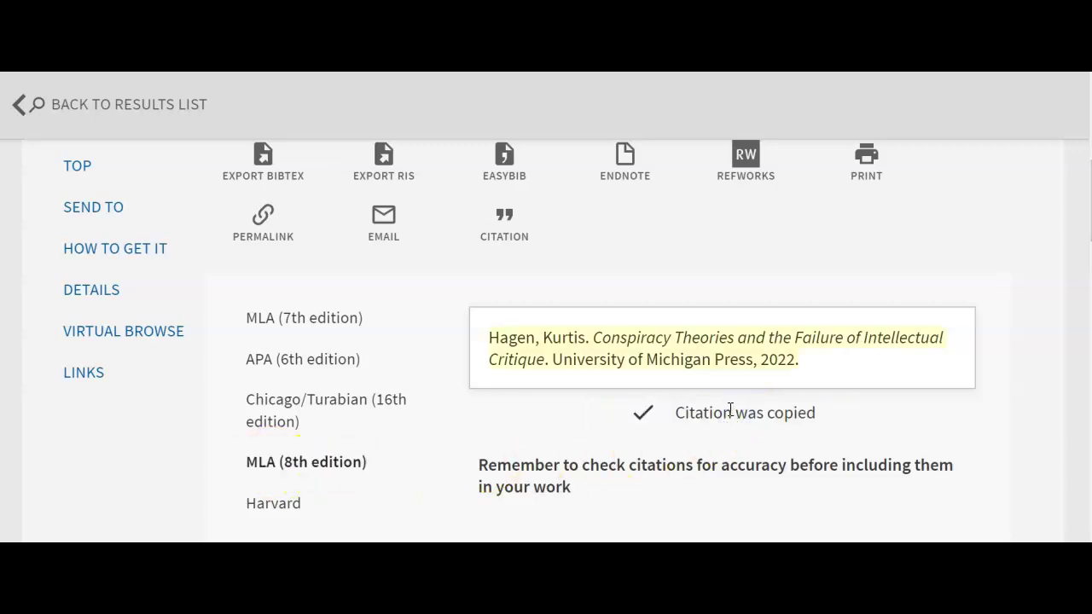
scroll(508, 390, down, 3)
scroll(512, 390, down, 4)
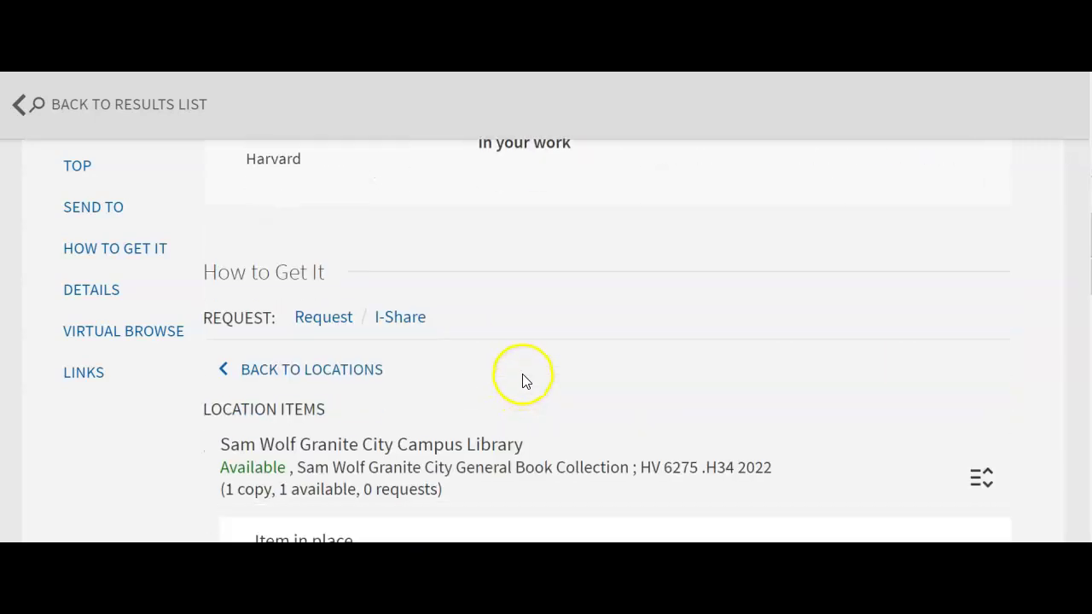
scroll(524, 371, down, 2)
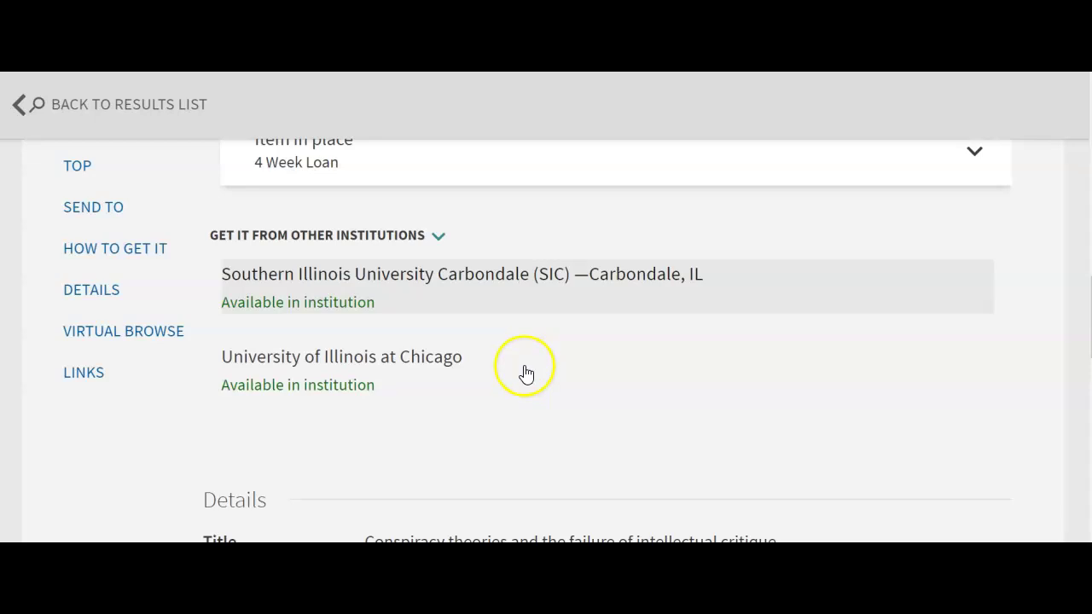
scroll(524, 367, up, 8)
scroll(526, 358, down, 1)
scroll(520, 353, down, 8)
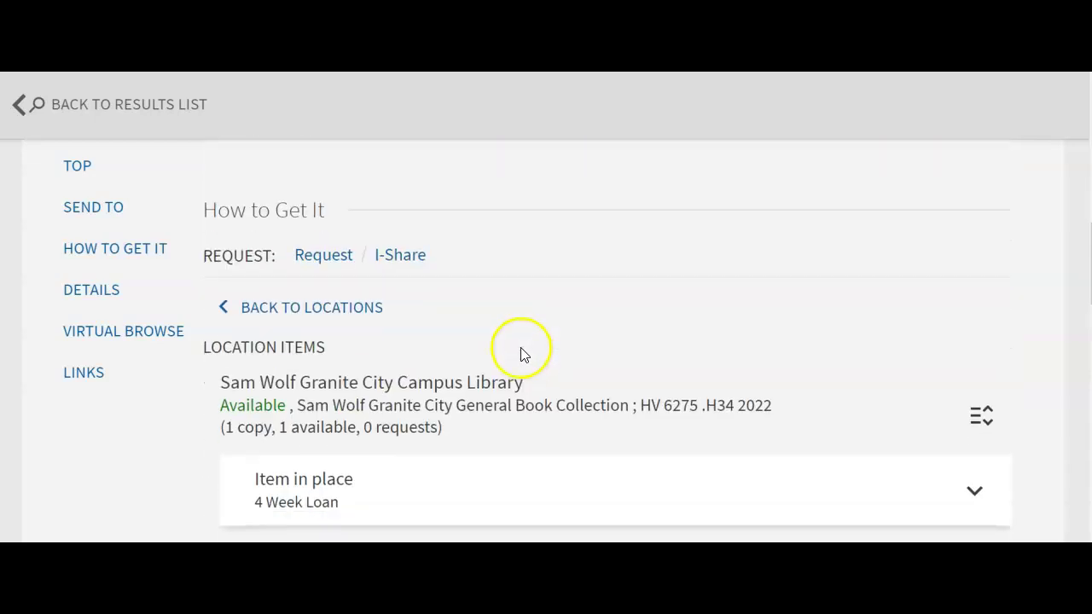
scroll(521, 352, down, 3)
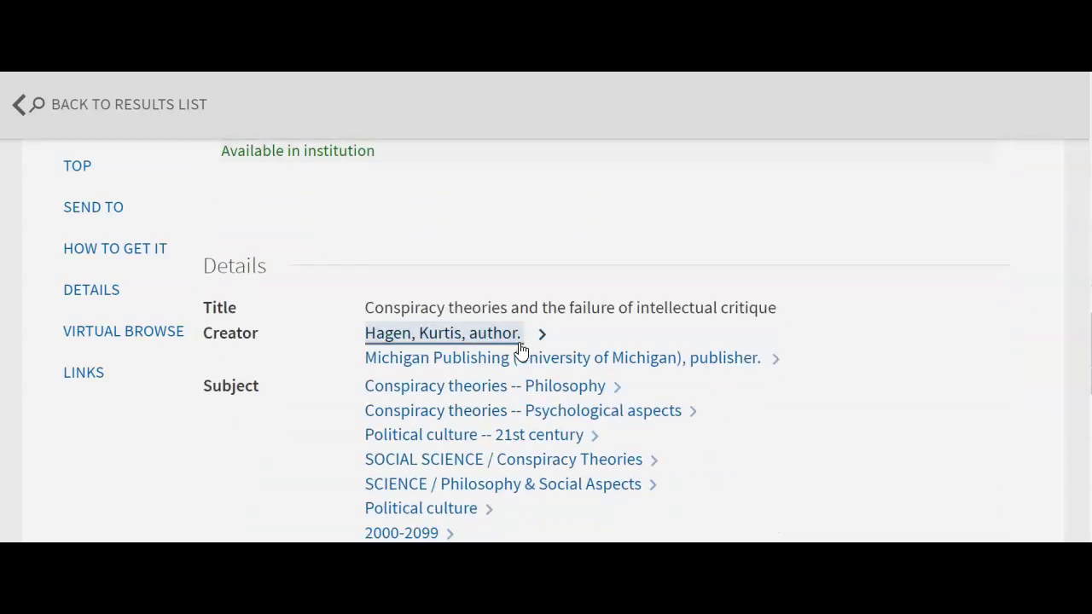
scroll(876, 337, down, 1)
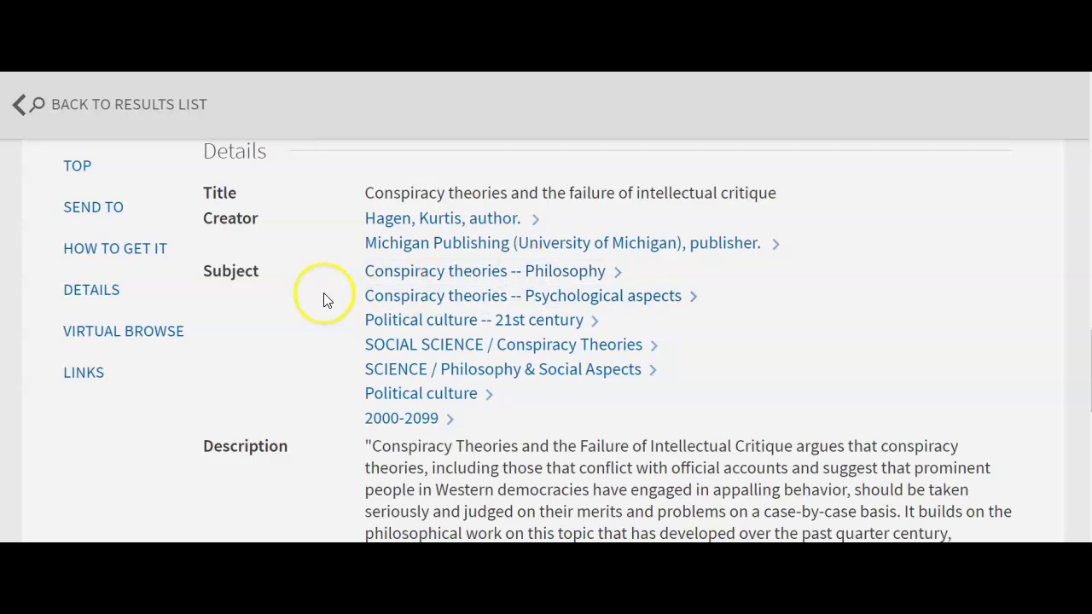
click(235, 270)
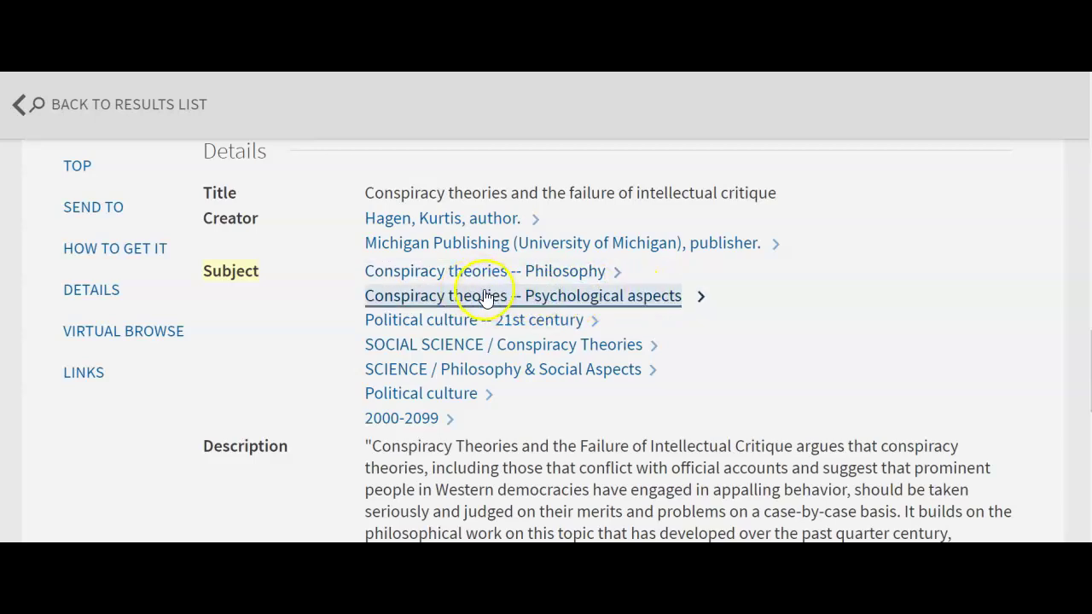
scroll(258, 339, down, 5)
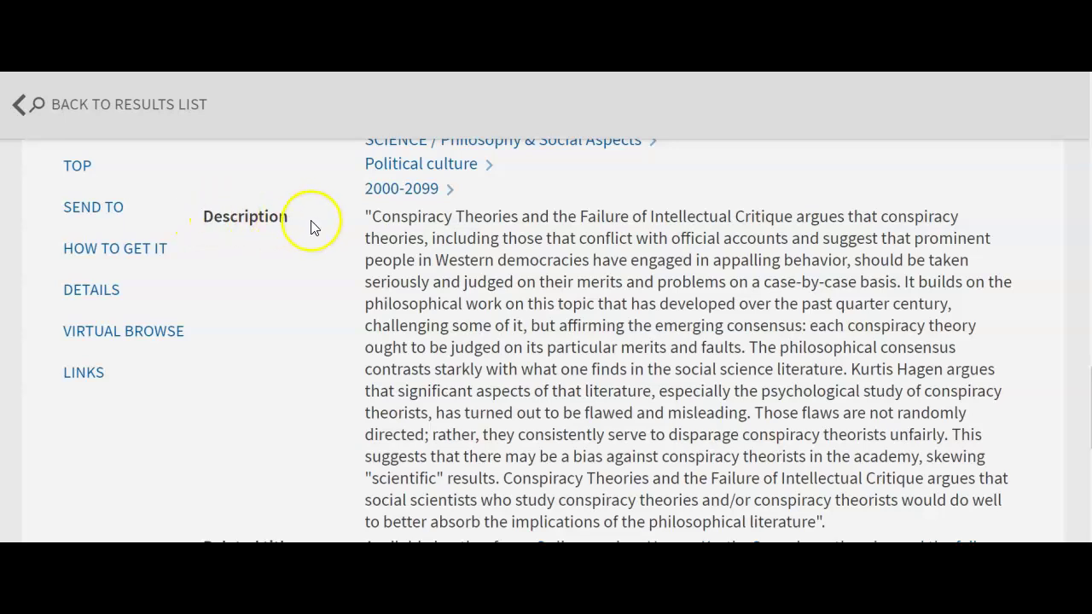
scroll(300, 256, down, 1)
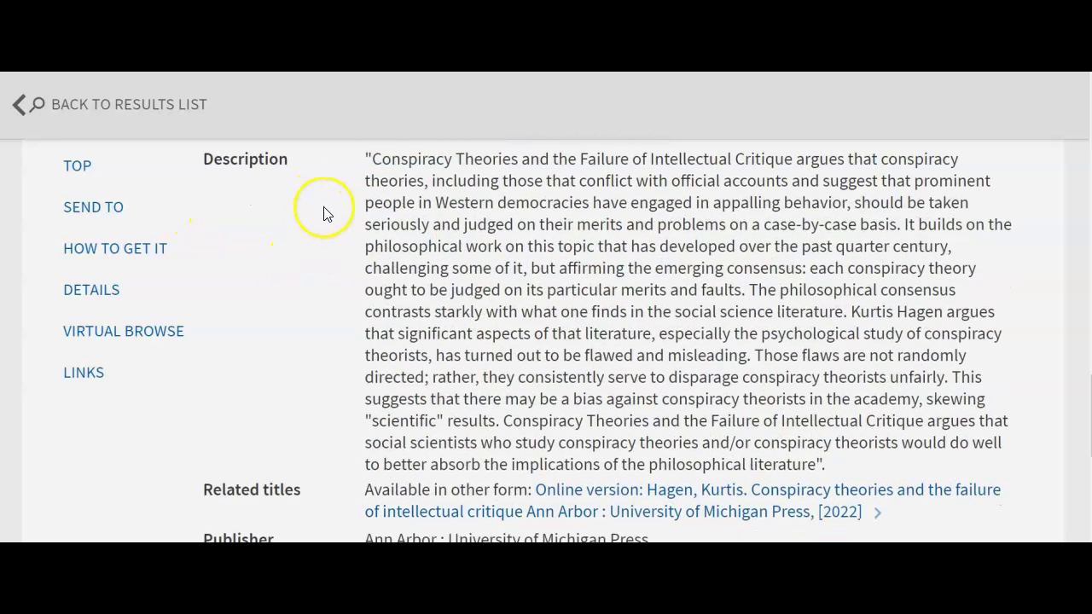
scroll(331, 236, down, 1)
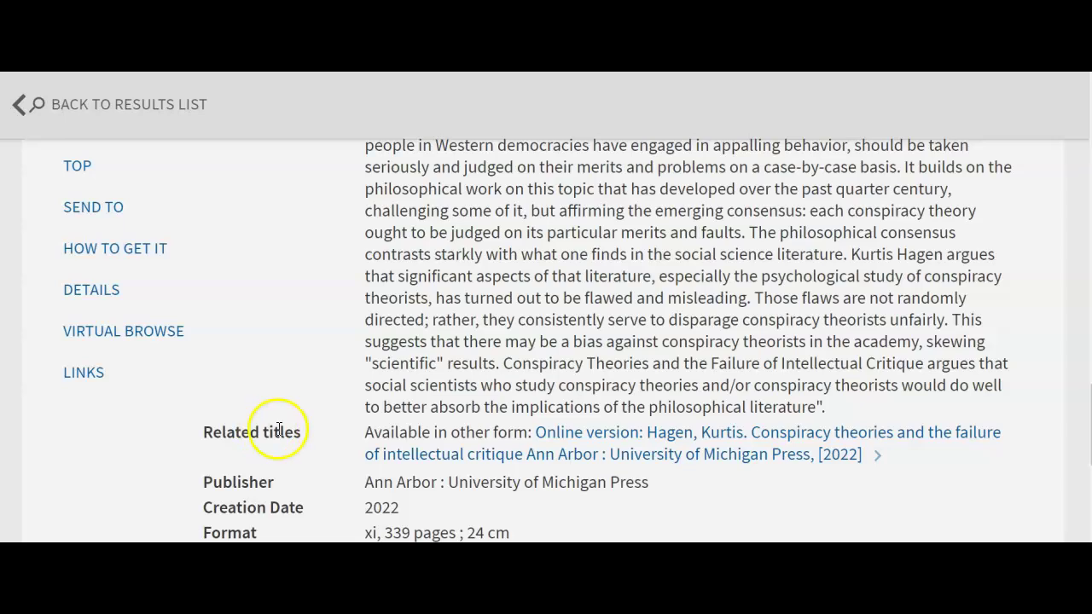
scroll(316, 421, down, 2)
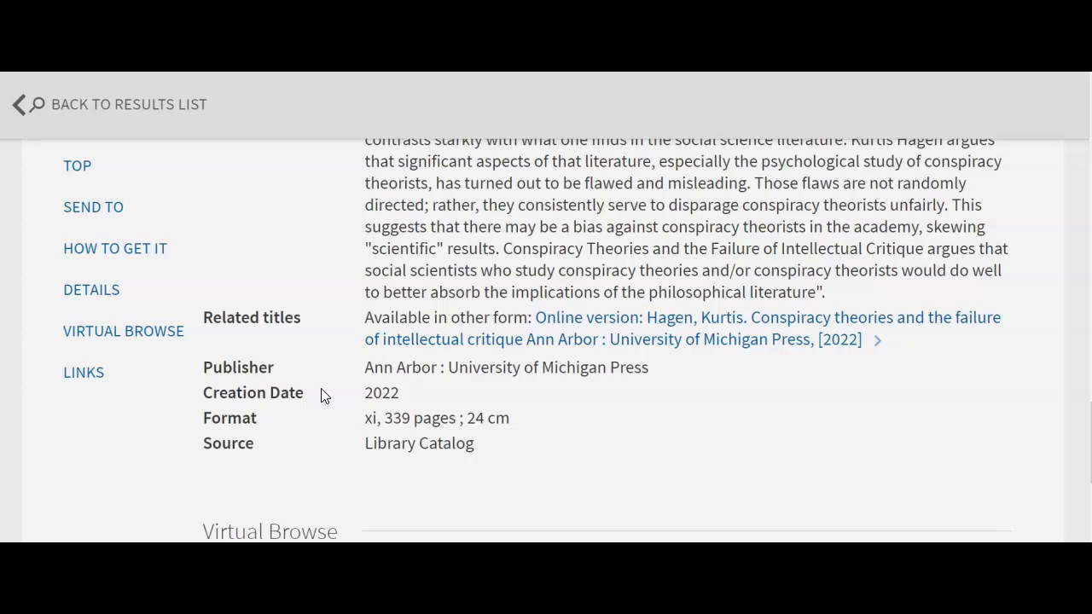
scroll(321, 395, up, 7)
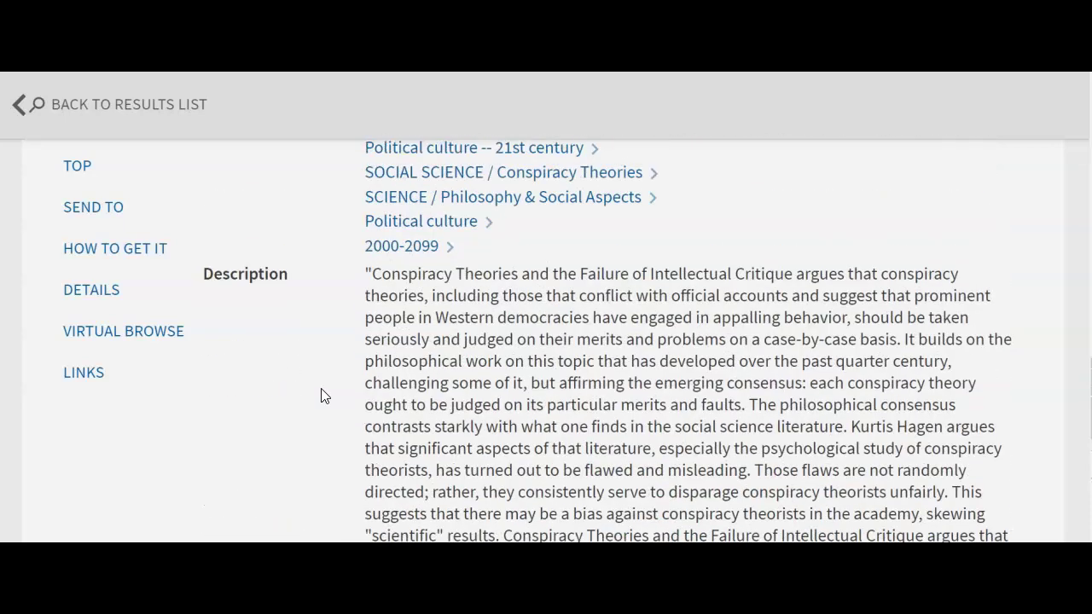
scroll(321, 395, up, 4)
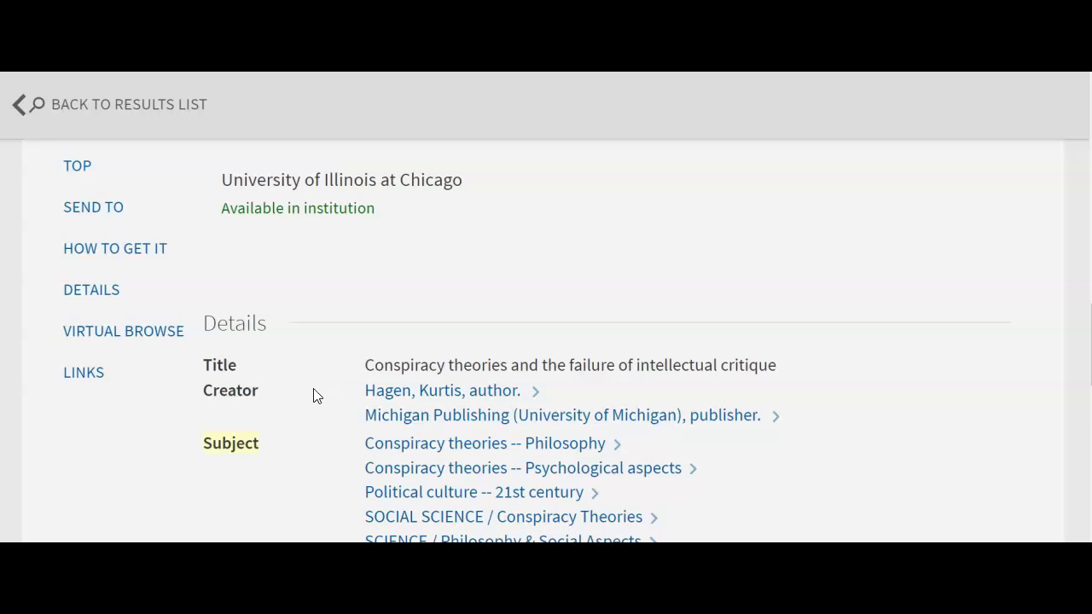
Return to the results list and highlight the Tweak your results options
click(22, 106)
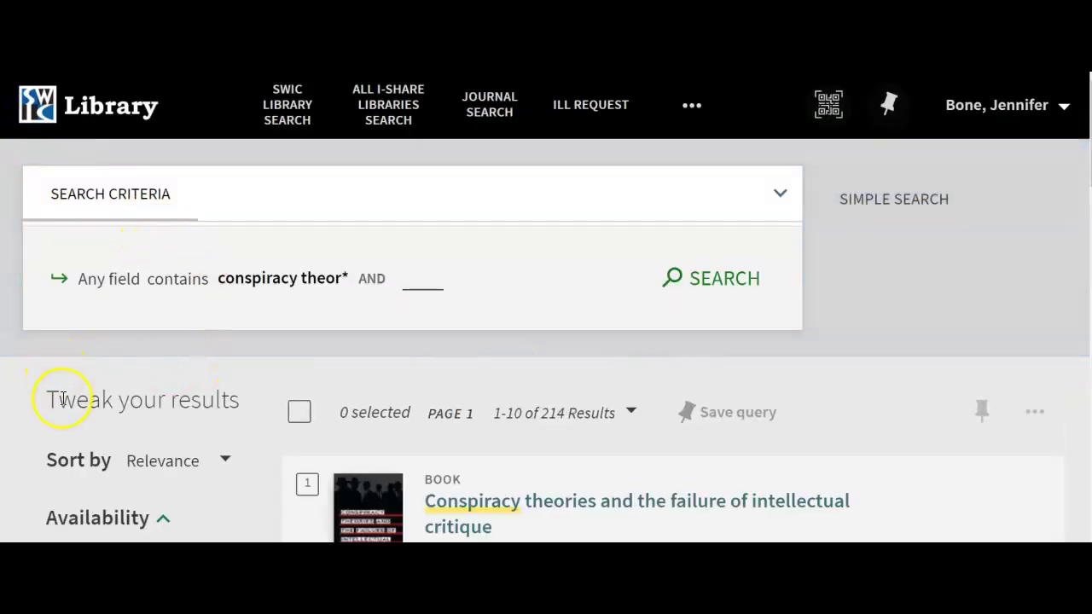
drag(50, 394, 246, 408)
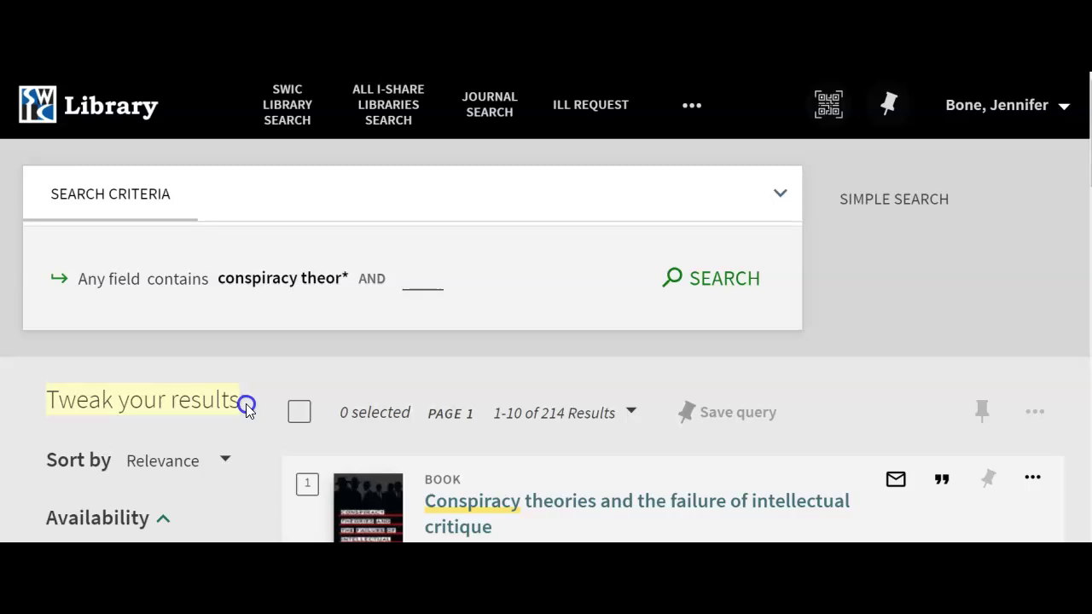
scroll(246, 404, down, 2)
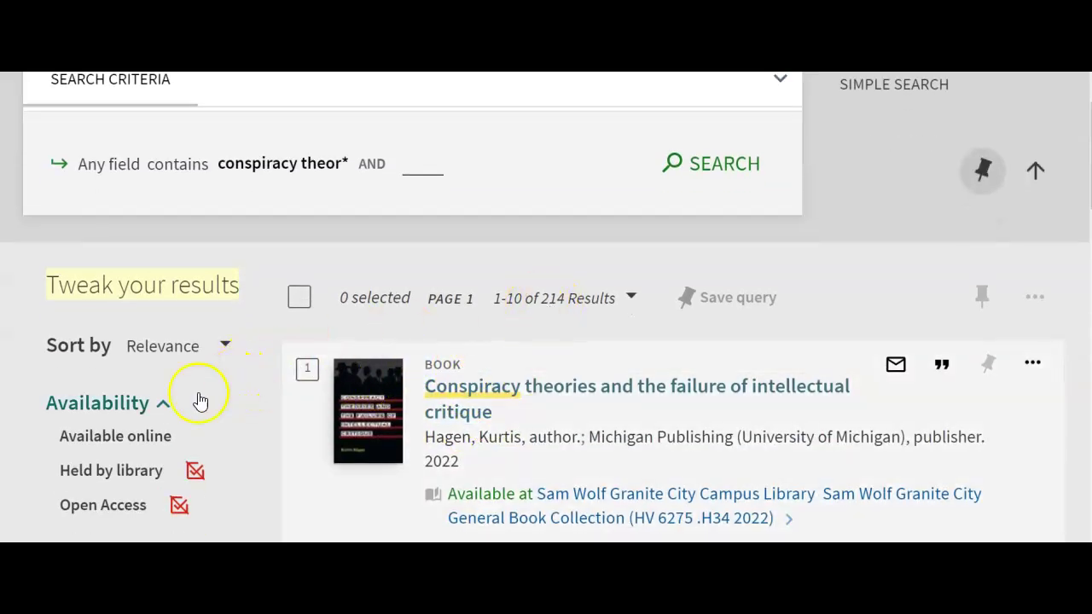
scroll(266, 385, down, 2)
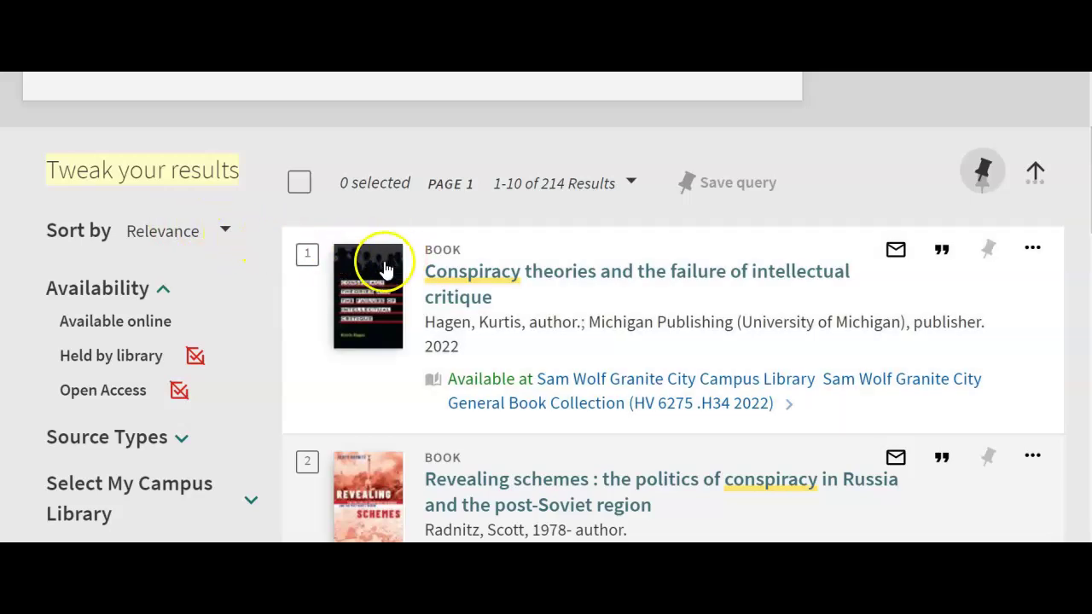
scroll(397, 393, down, 1)
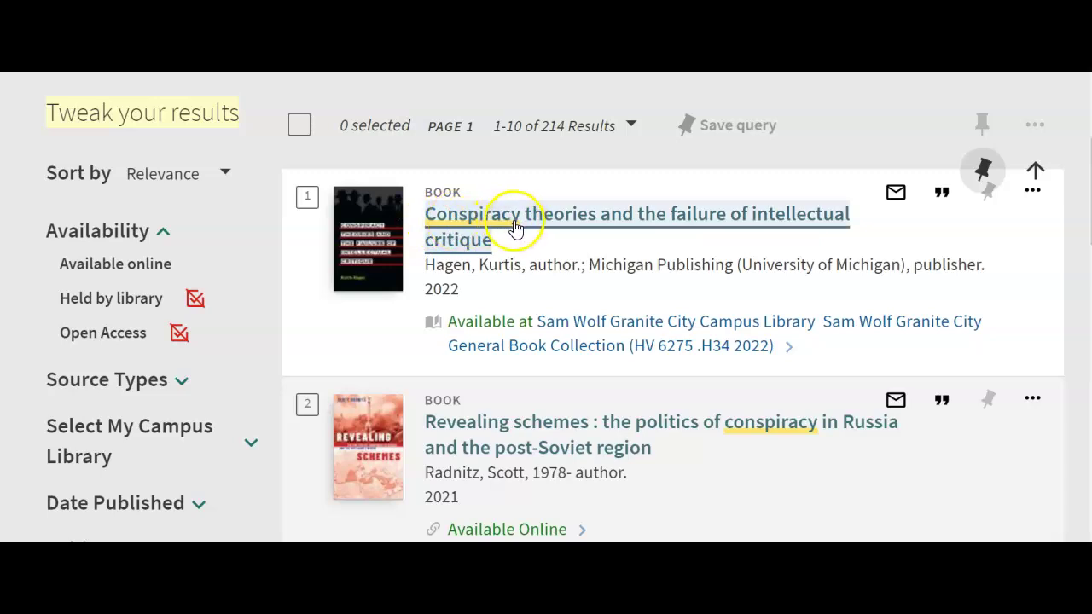
Open the Sort by dropdown and review the Availability facets
click(226, 176)
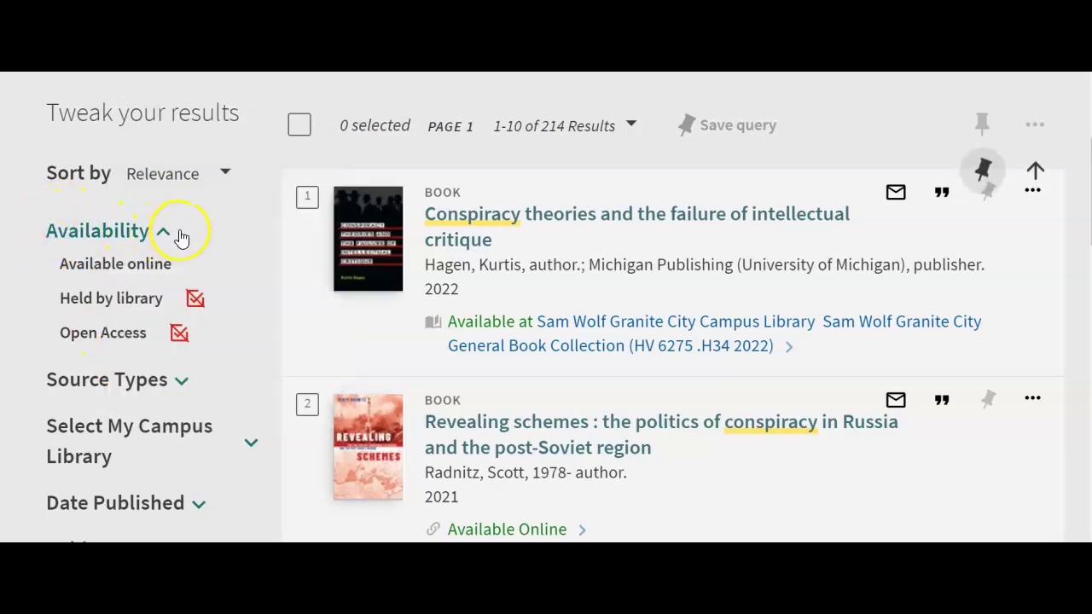
mouse_move(185, 256)
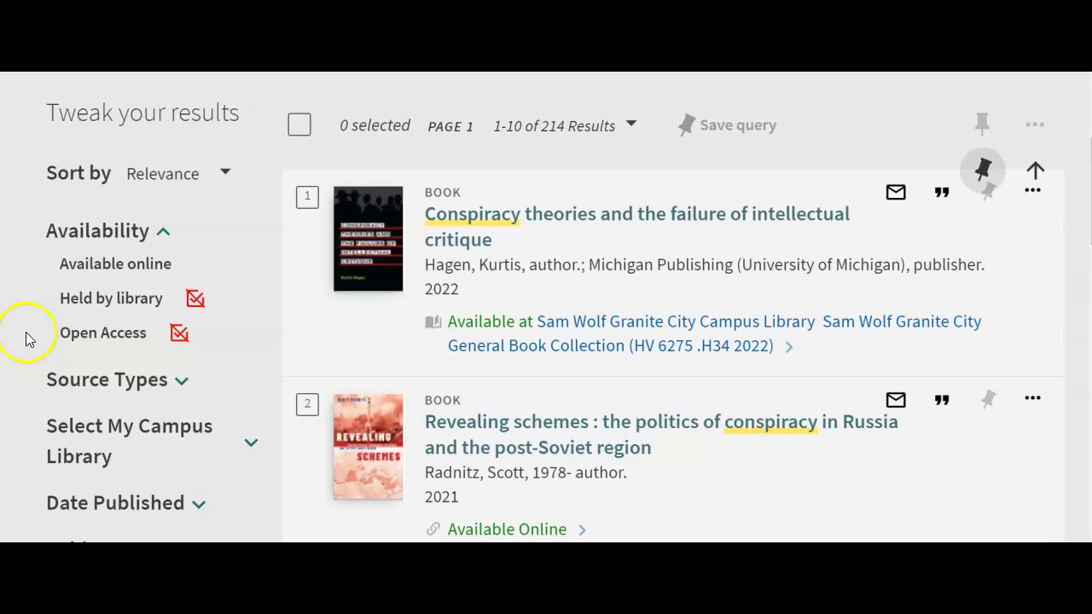
mouse_move(66, 273)
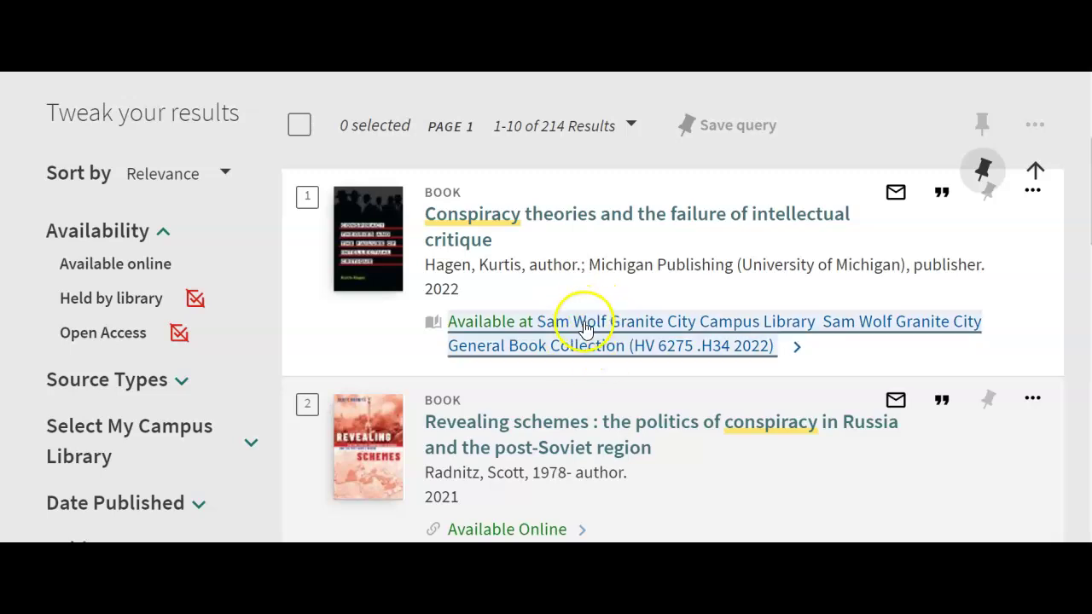
scroll(586, 327, down, 2)
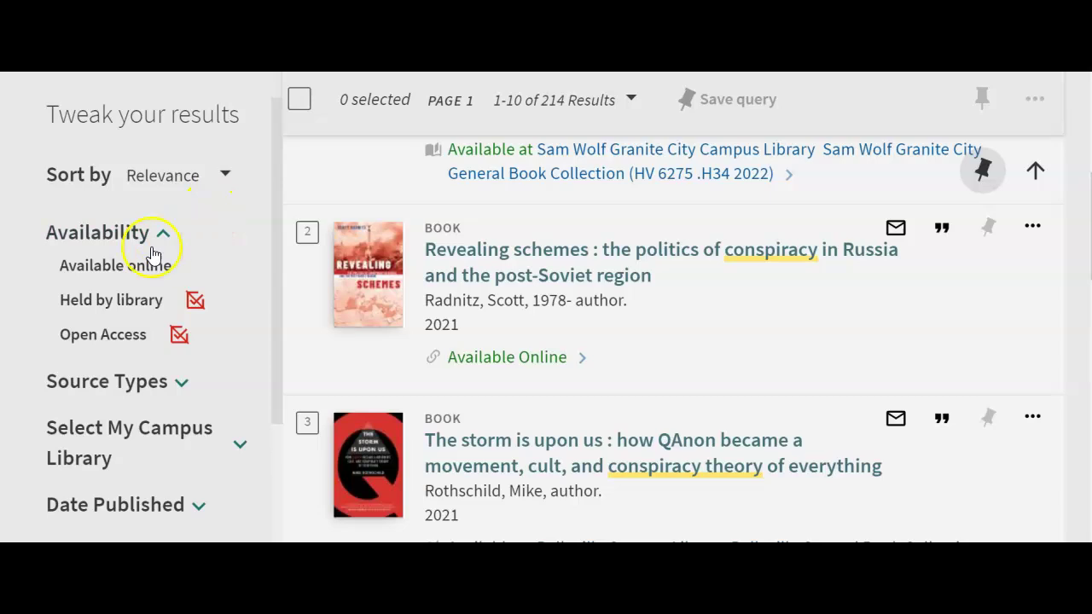
Apply the Available online filter, then remove it again
click(45, 269)
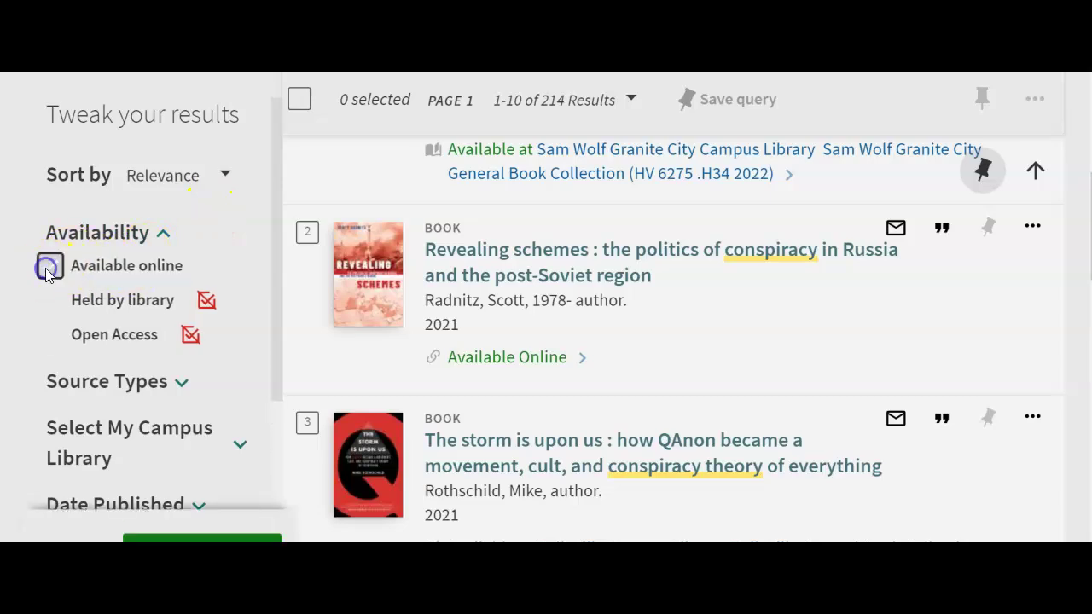
scroll(102, 314, down, 1)
scroll(109, 313, down, 1)
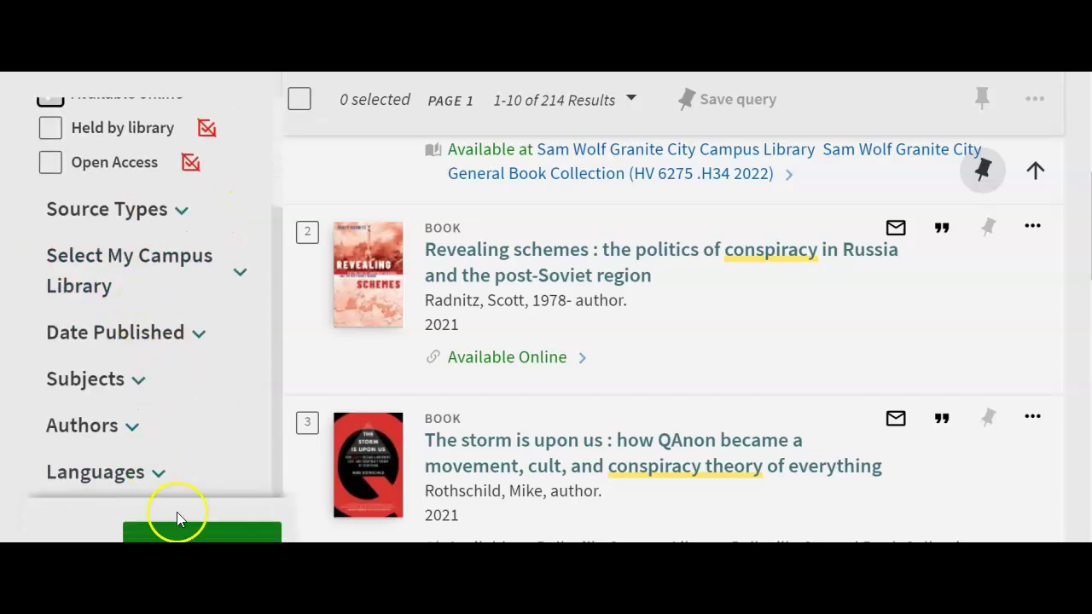
click(181, 536)
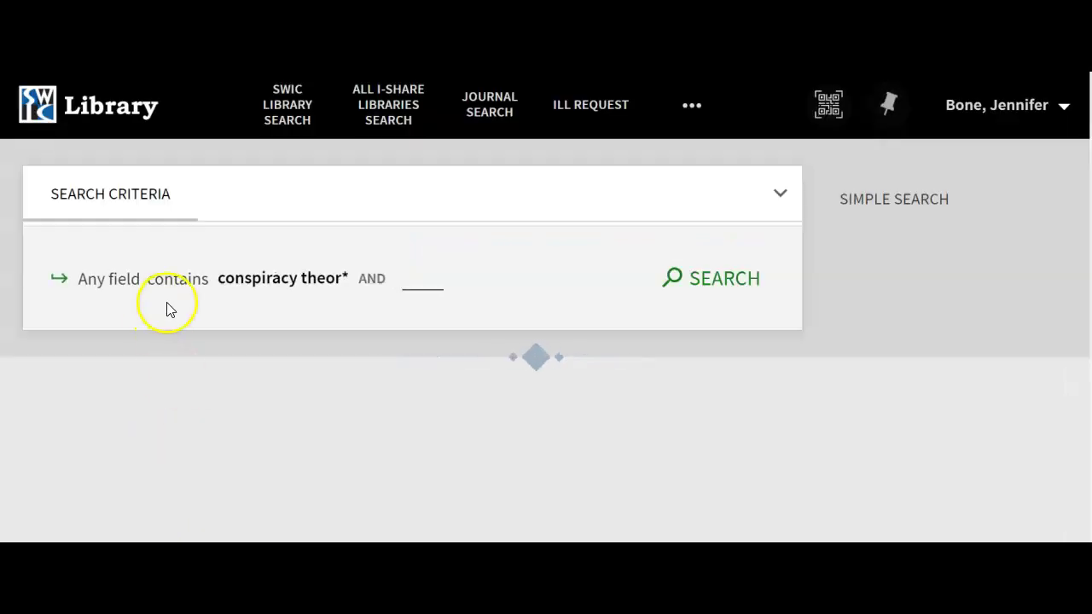
scroll(169, 393, down, 2)
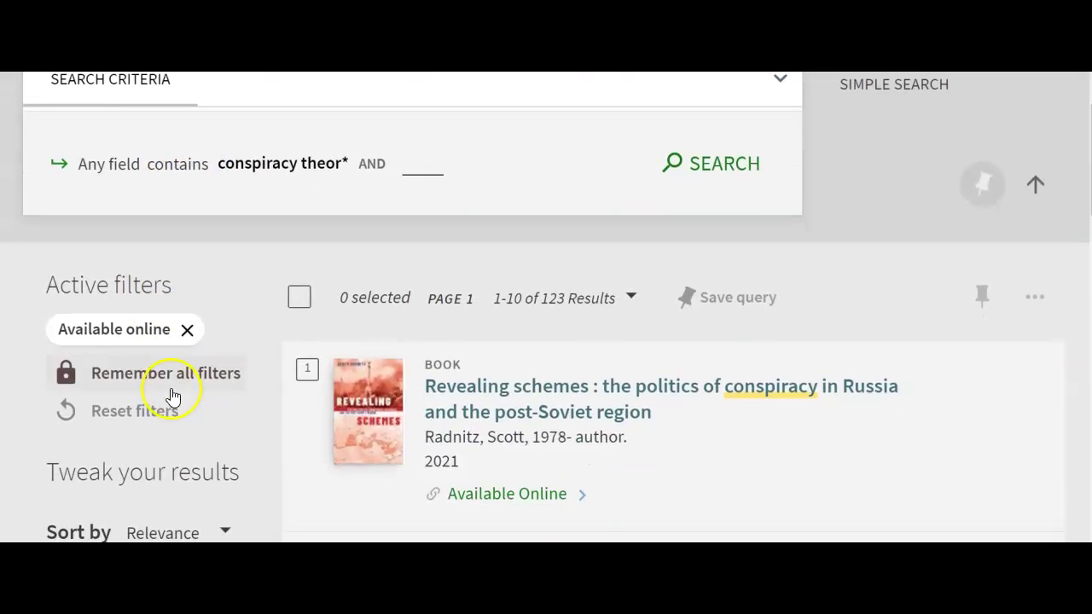
scroll(173, 392, down, 2)
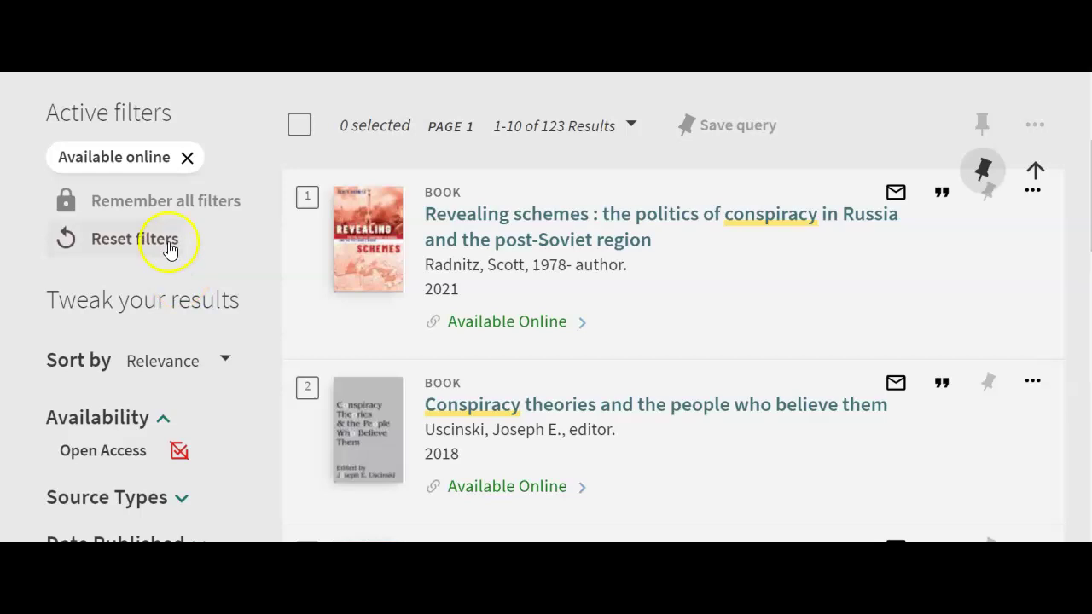
mouse_move(90, 161)
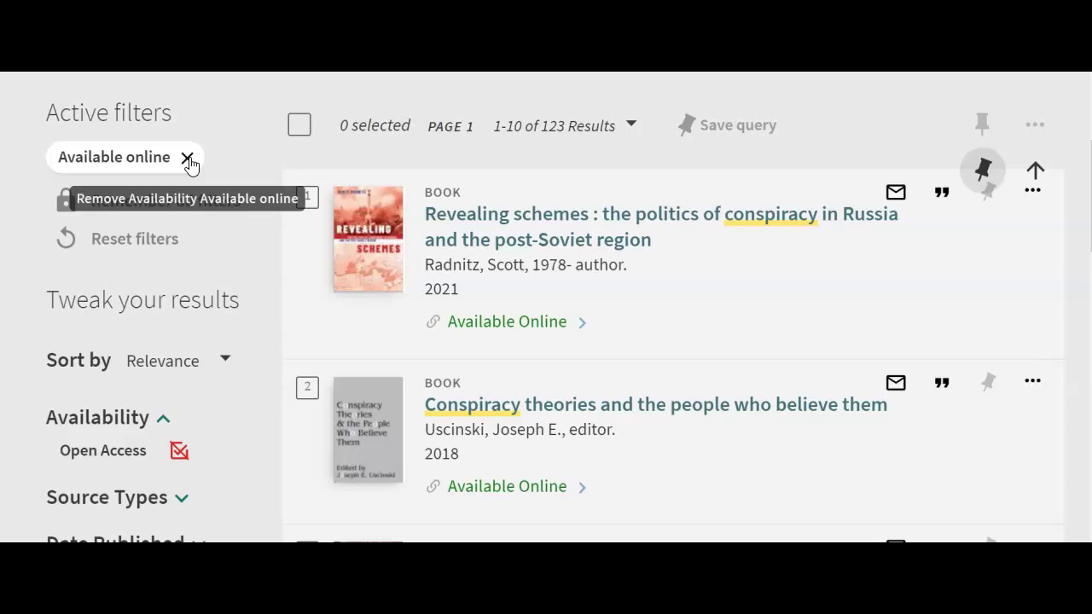
click(189, 162)
Filter results to Held by library, narrowing them to 97
scroll(180, 319, down, 3)
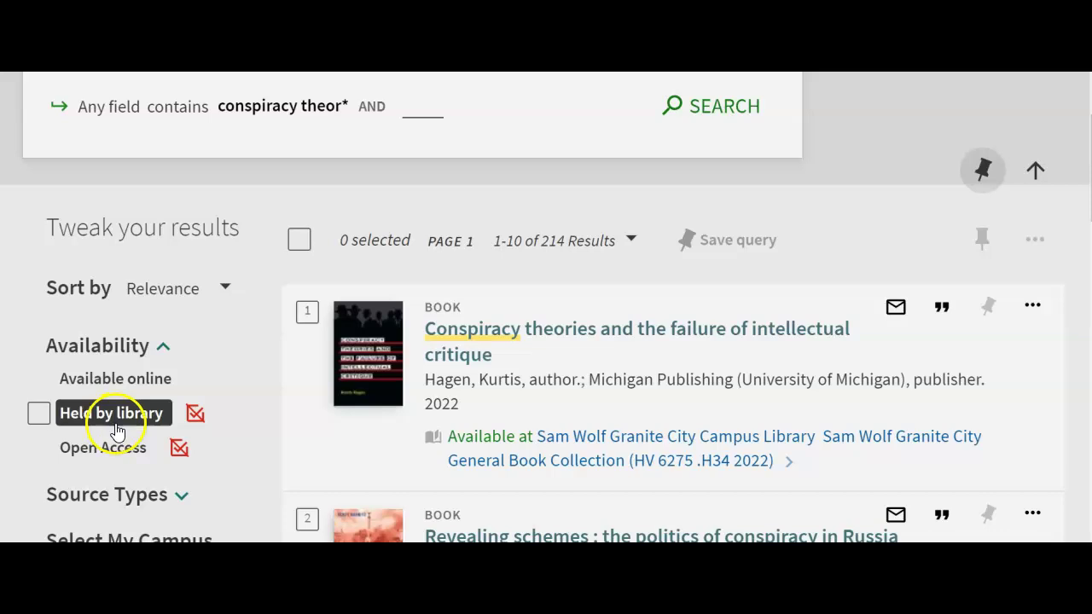
scroll(124, 400, down, 1)
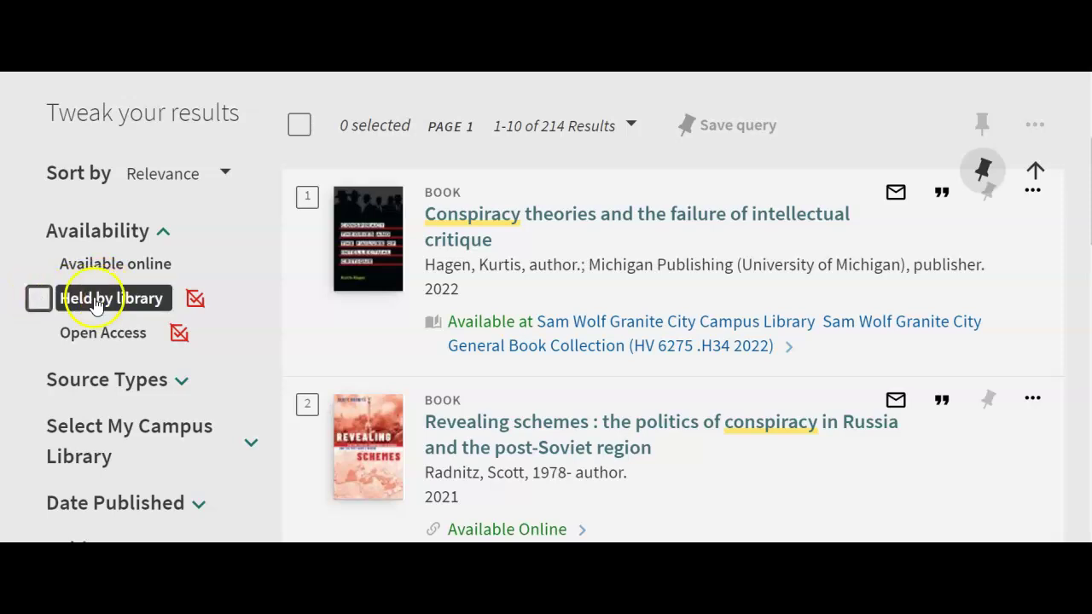
click(105, 300)
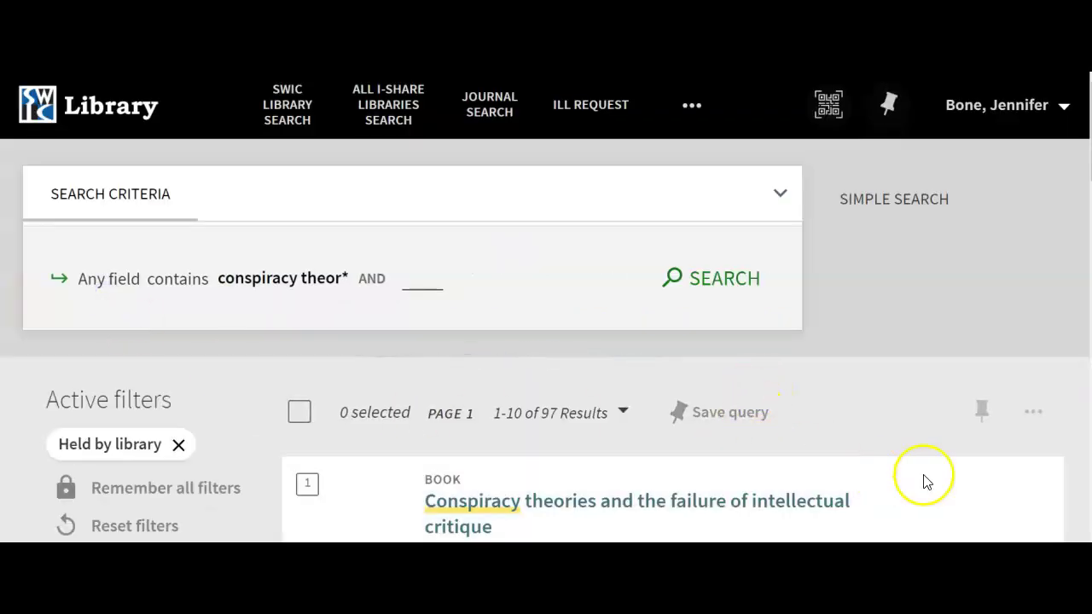
scroll(926, 480, down, 2)
scroll(853, 382, down, 3)
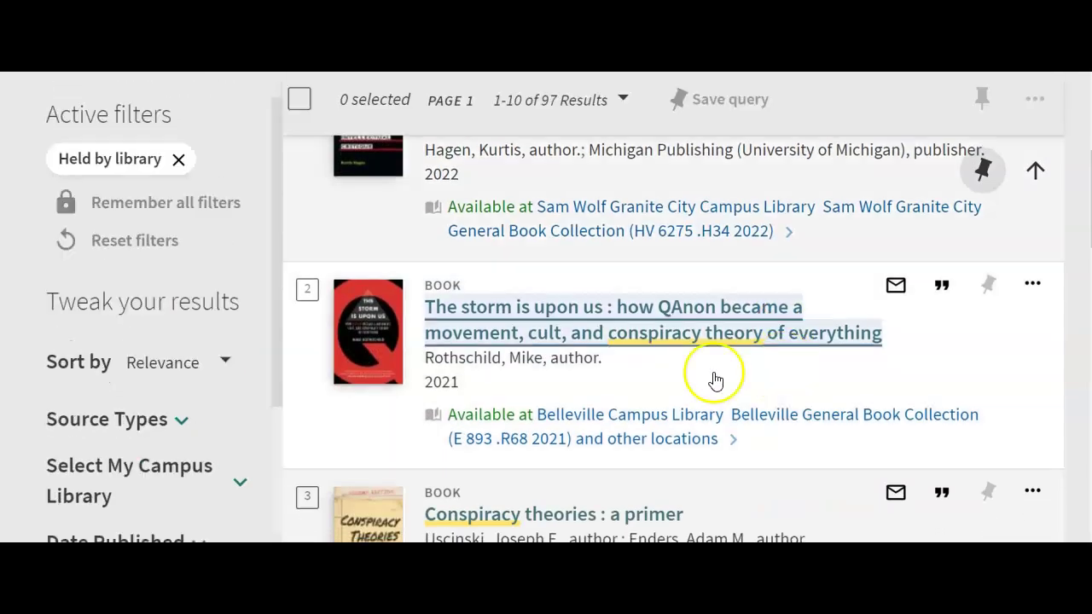
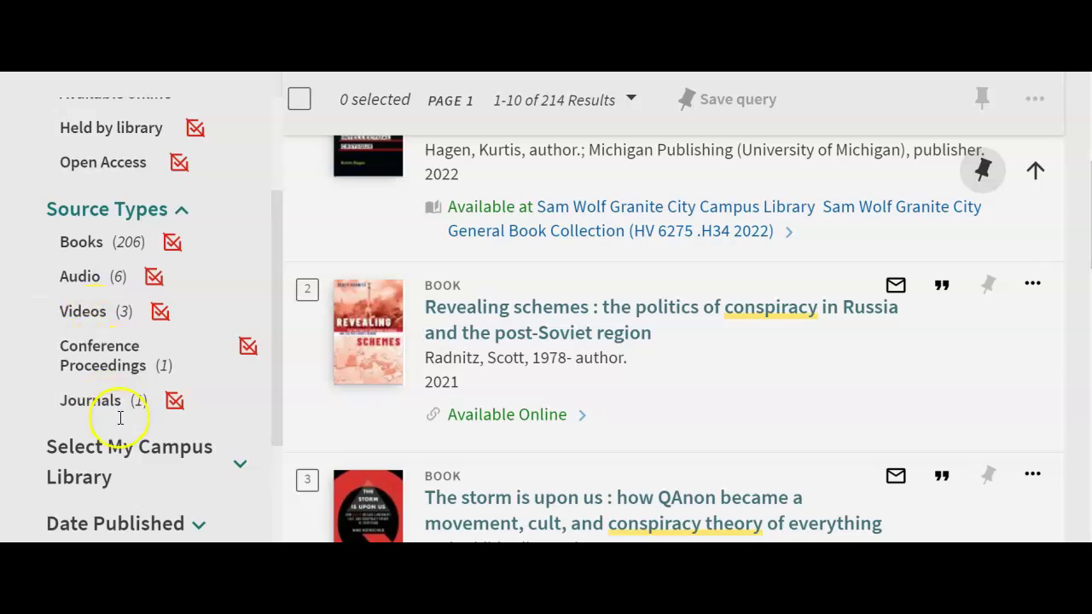
Expand the campus library facet, listing Belleville (80), Red Bud (4) and Sam Wolf Granite City (20)
scroll(97, 401, down, 2)
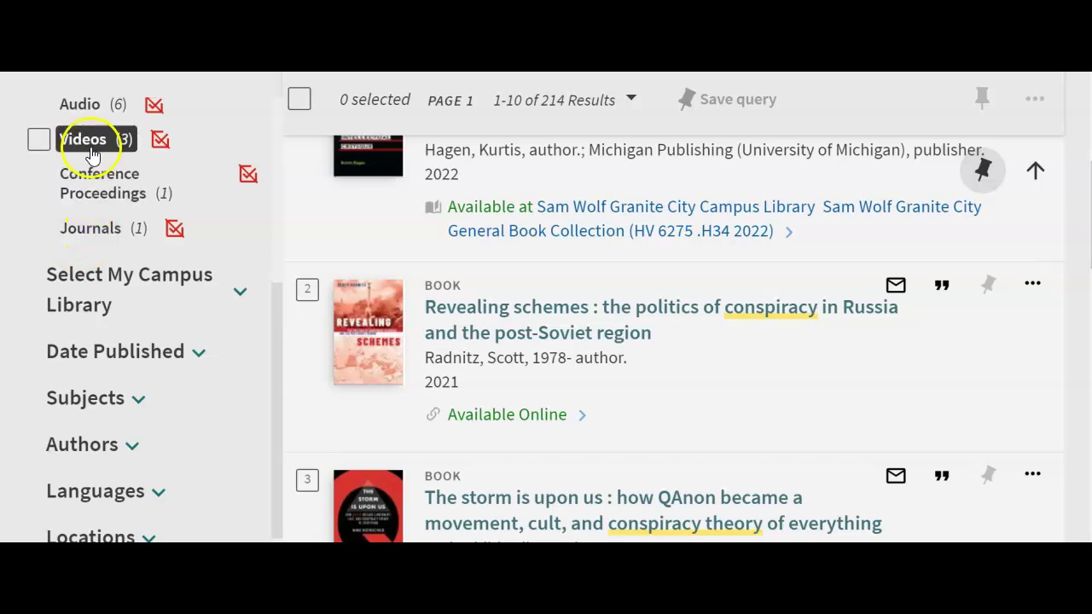
scroll(118, 147, up, 1)
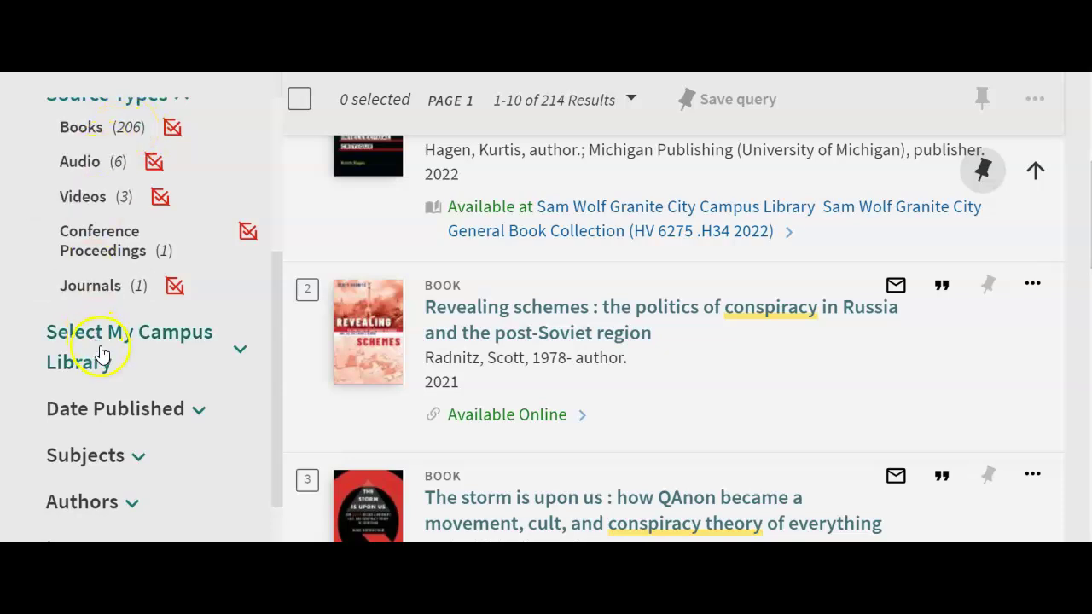
scroll(109, 322, down, 2)
click(106, 214)
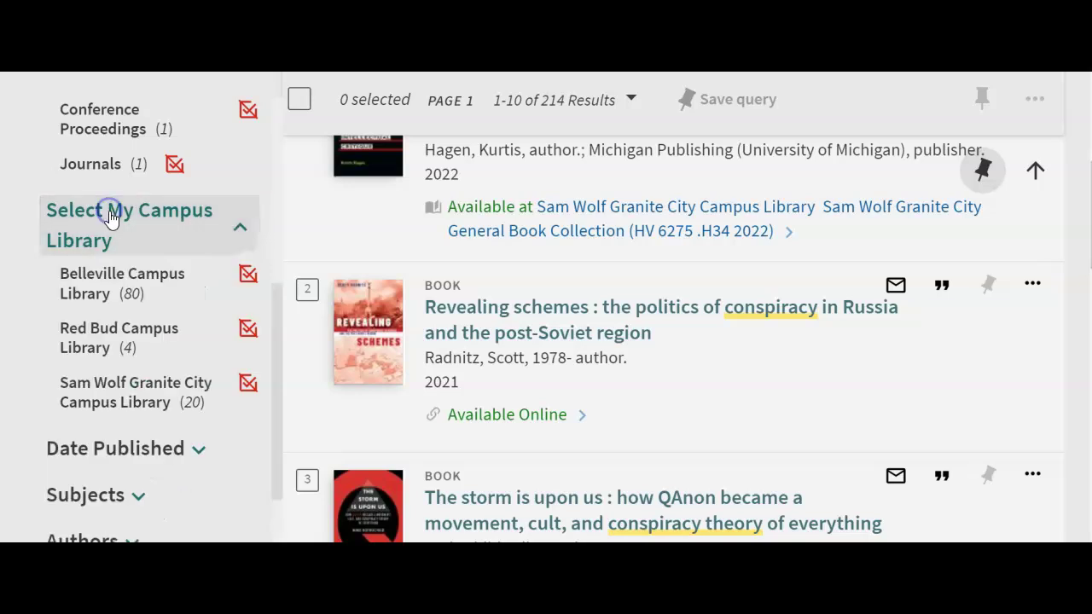
Filter the conspiracy theor* results to Belleville Campus Library holdings, leaving 80 items
click(92, 292)
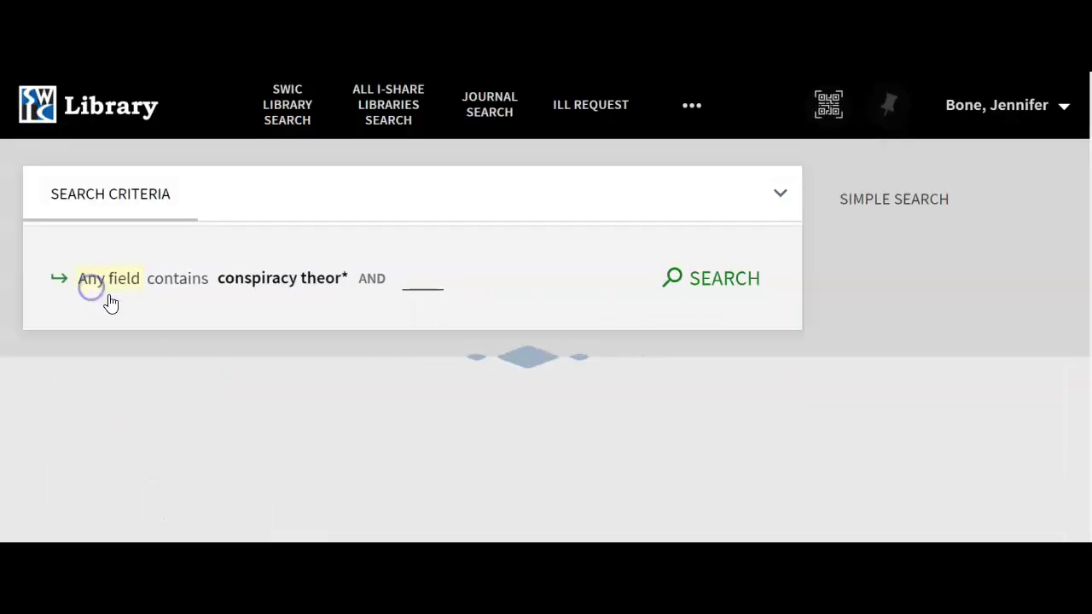
scroll(219, 329, down, 2)
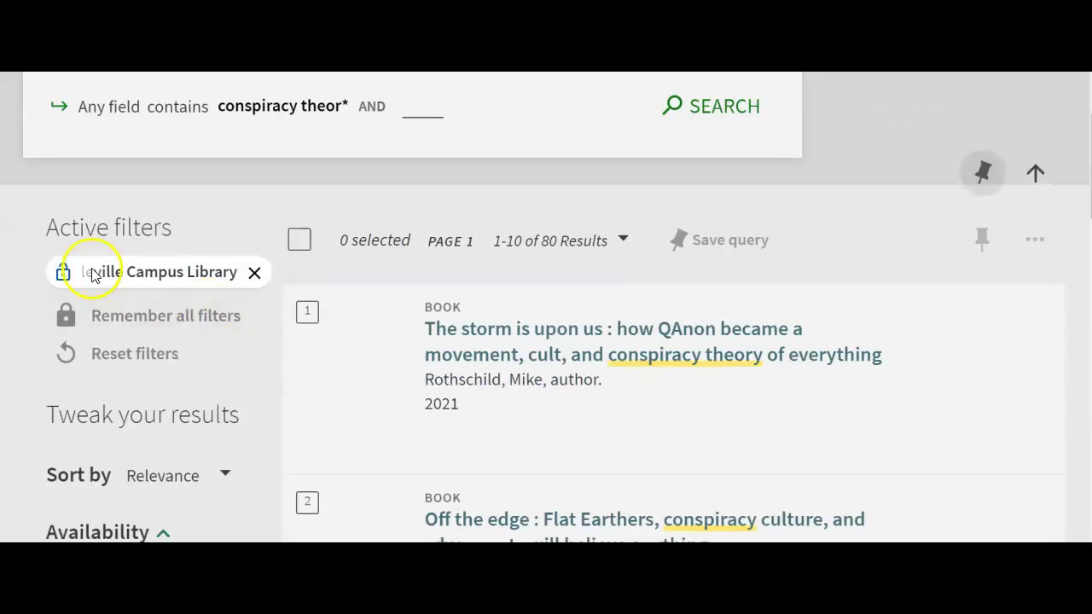
scroll(640, 463, down, 2)
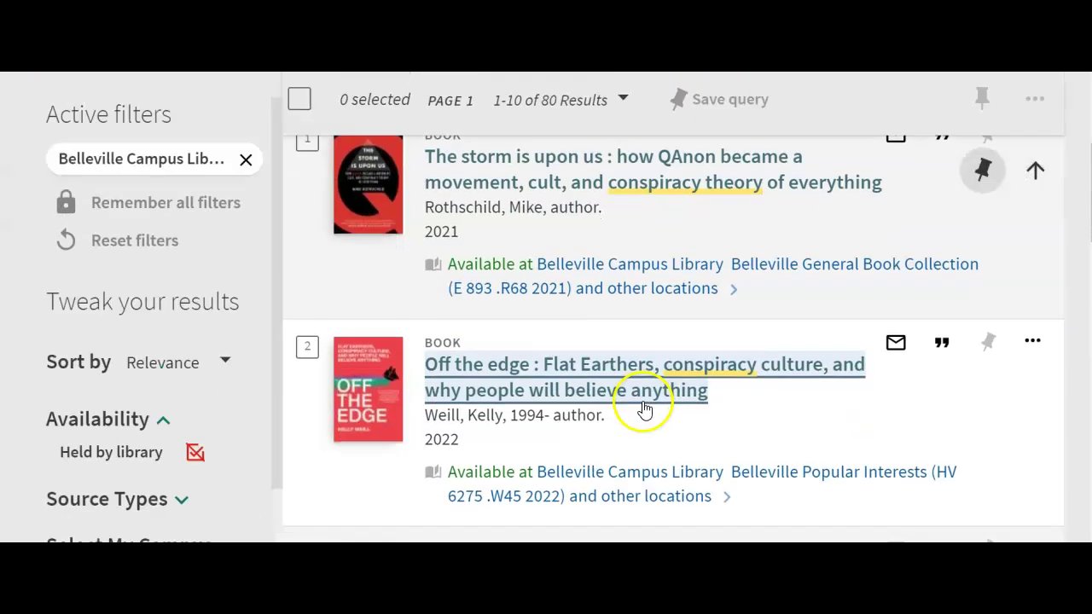
scroll(635, 295, down, 1)
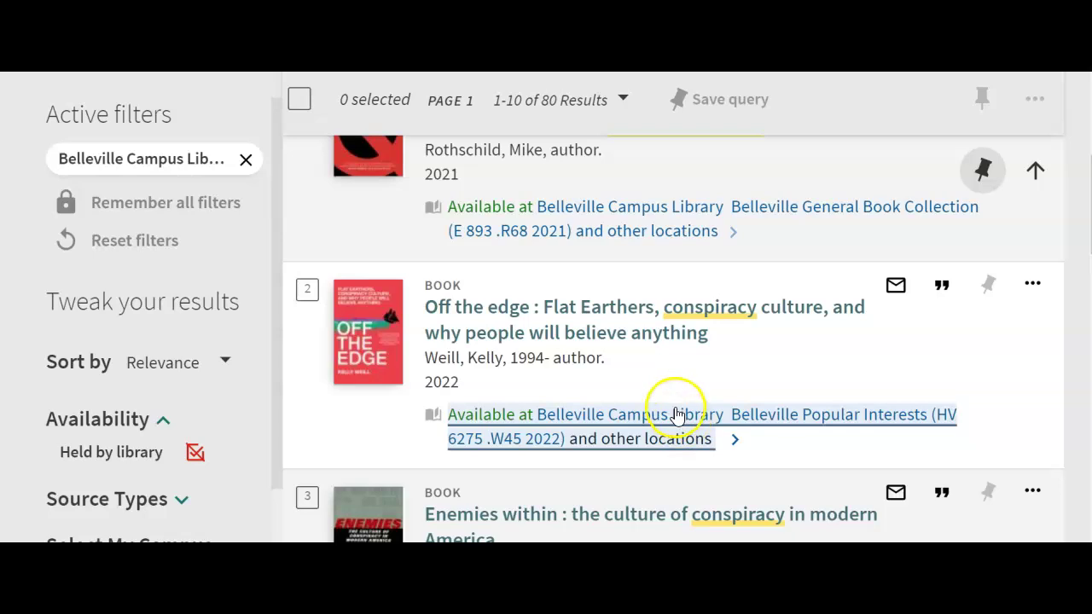
scroll(674, 416, down, 1)
scroll(189, 354, down, 3)
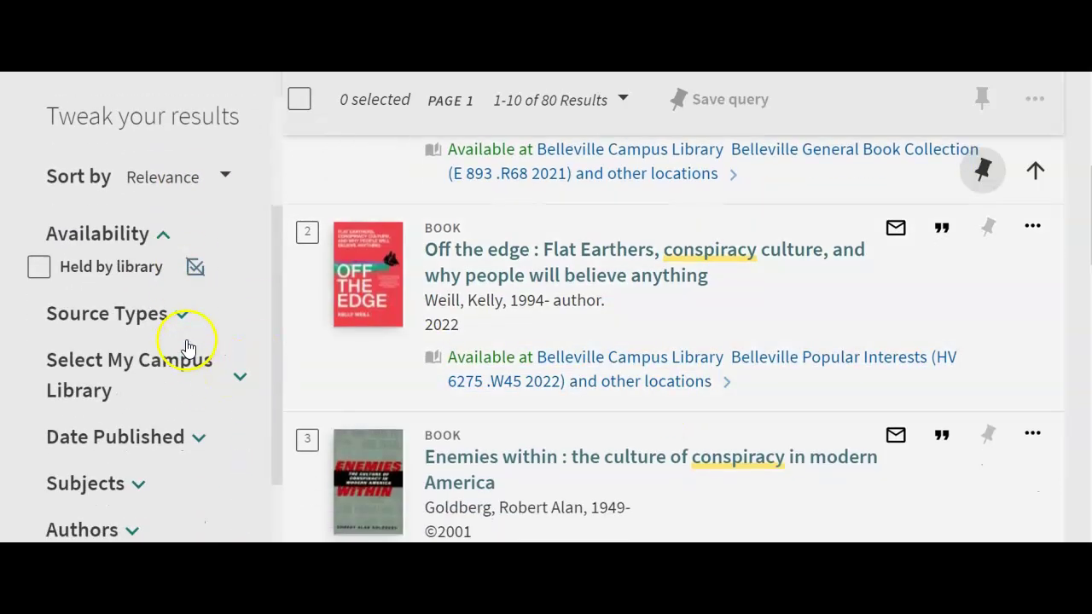
scroll(186, 343, down, 2)
Review the 1936–2023 publication date range and subject categories, then collapse Subjects unfiltered
click(158, 299)
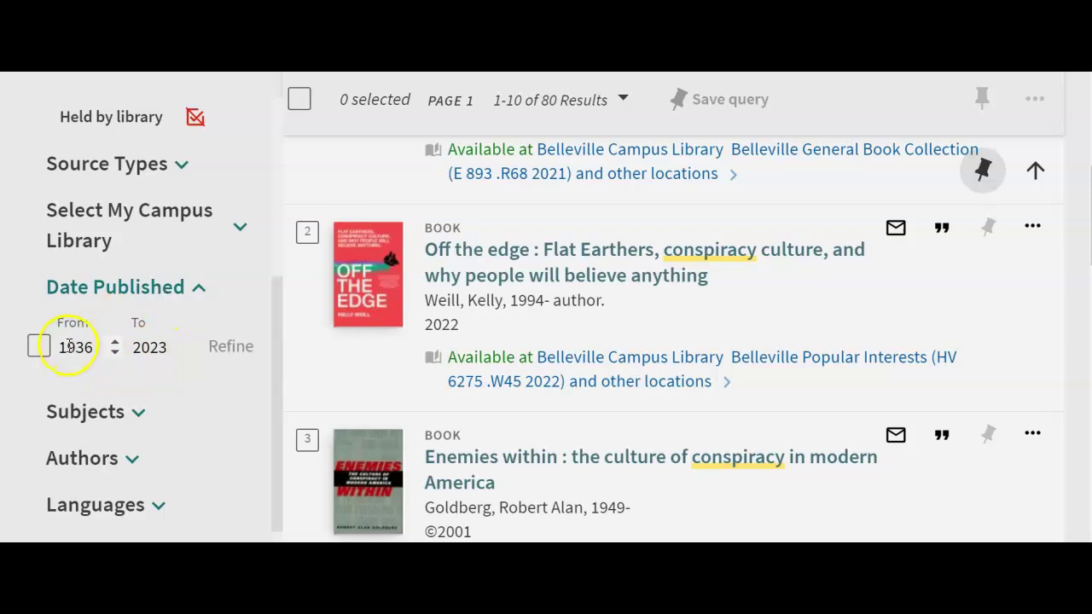
scroll(72, 345, down, 1)
click(88, 335)
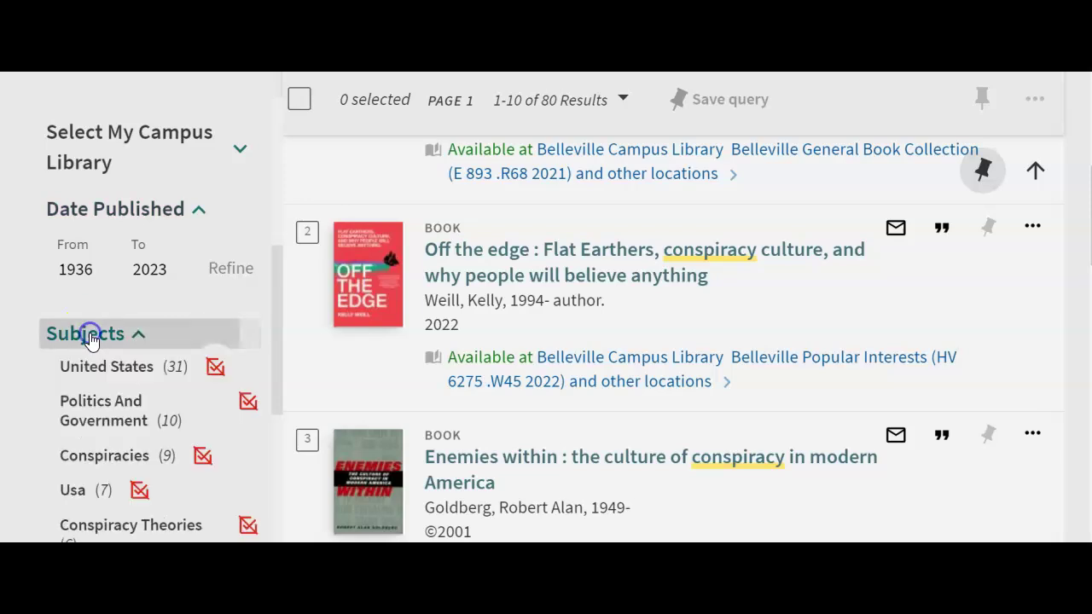
scroll(91, 339, down, 2)
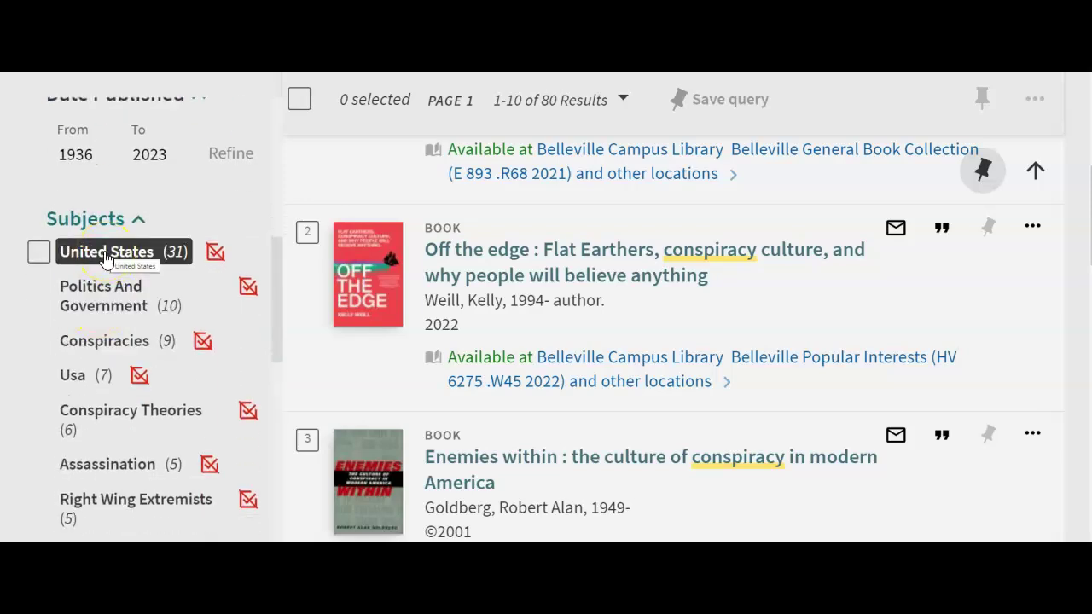
click(135, 256)
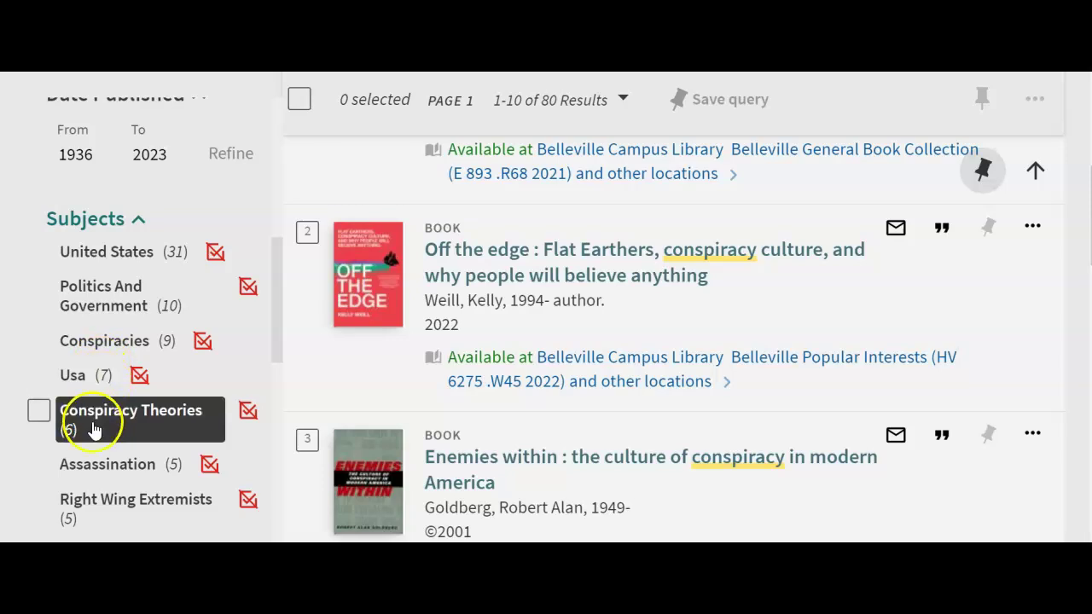
scroll(124, 416, down, 3)
scroll(138, 408, down, 3)
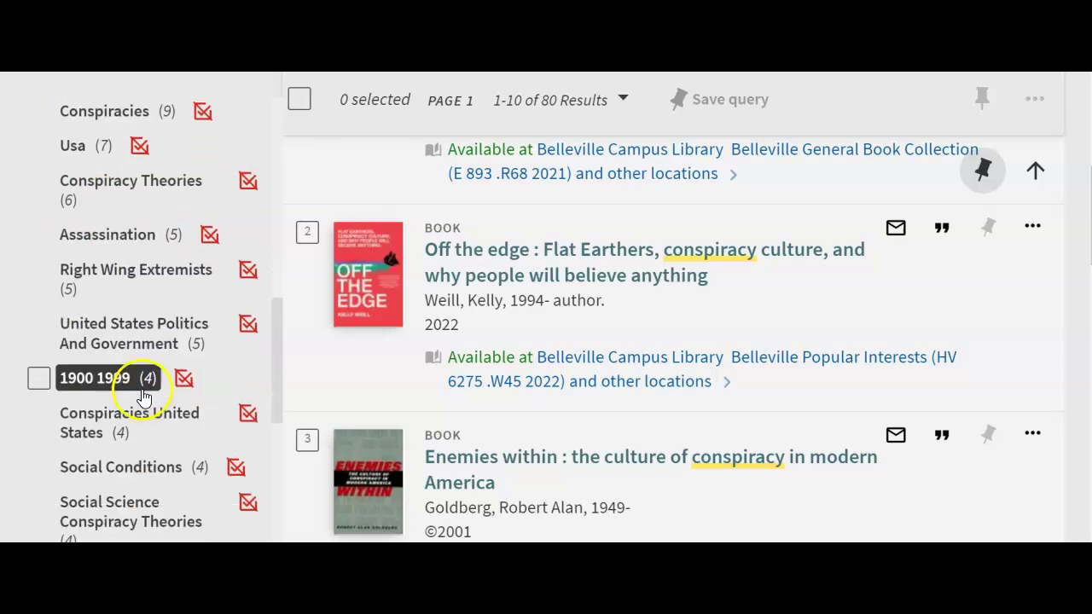
scroll(143, 452, down, 10)
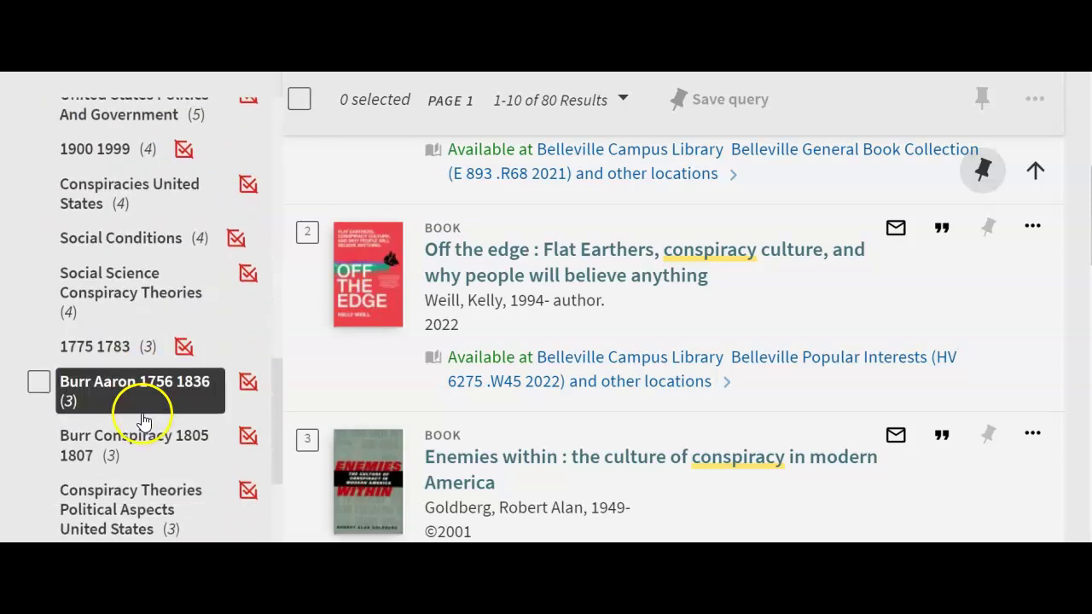
scroll(144, 411, up, 15)
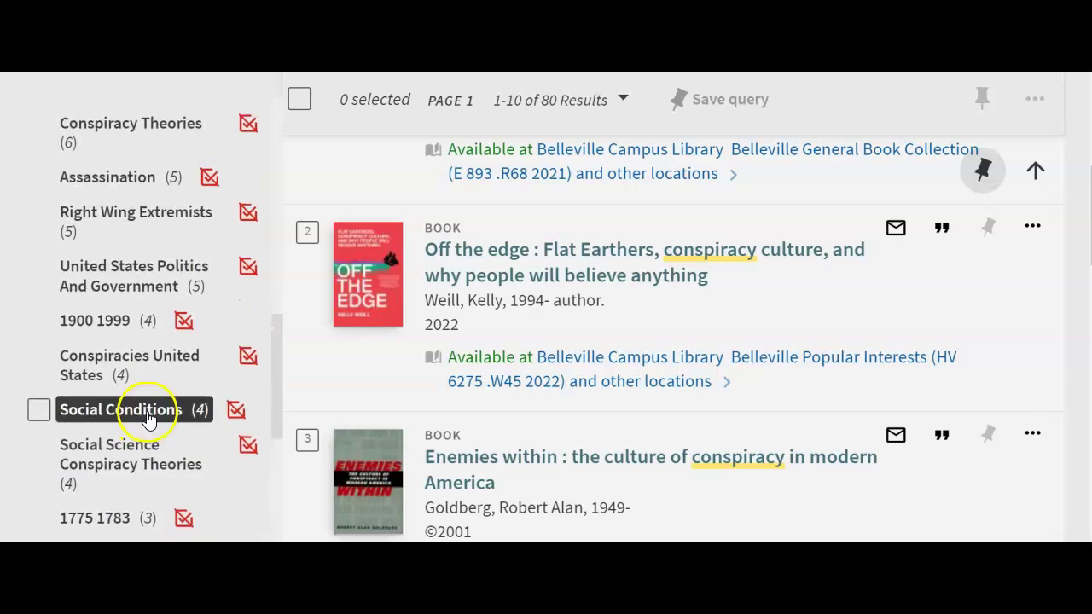
click(107, 282)
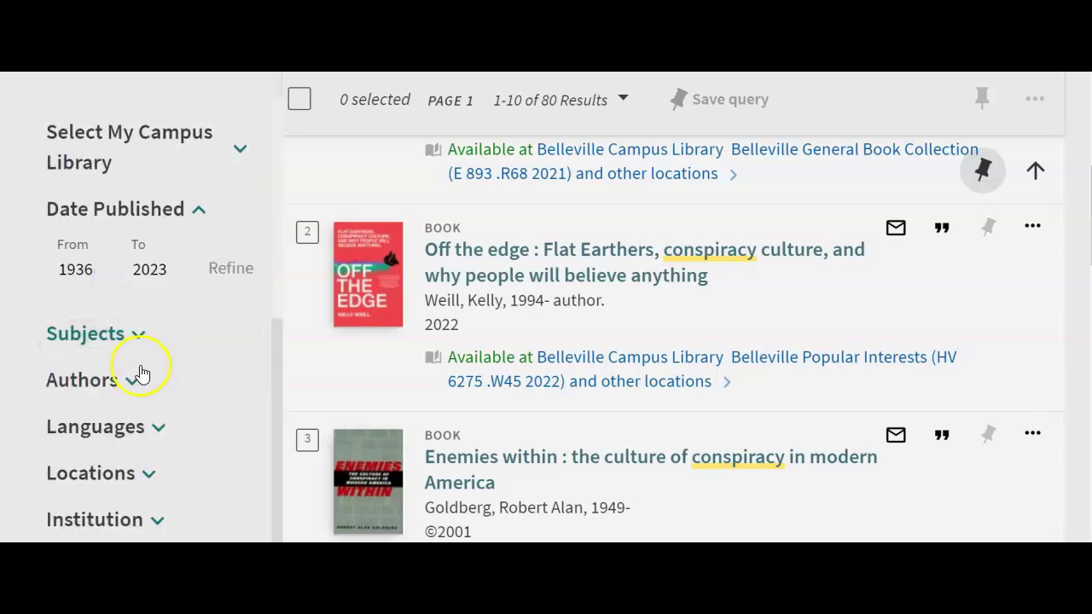
Expand and collapse the Author facet to review the authors among the 80 results
scroll(171, 358, down, 3)
scroll(85, 401, down, 7)
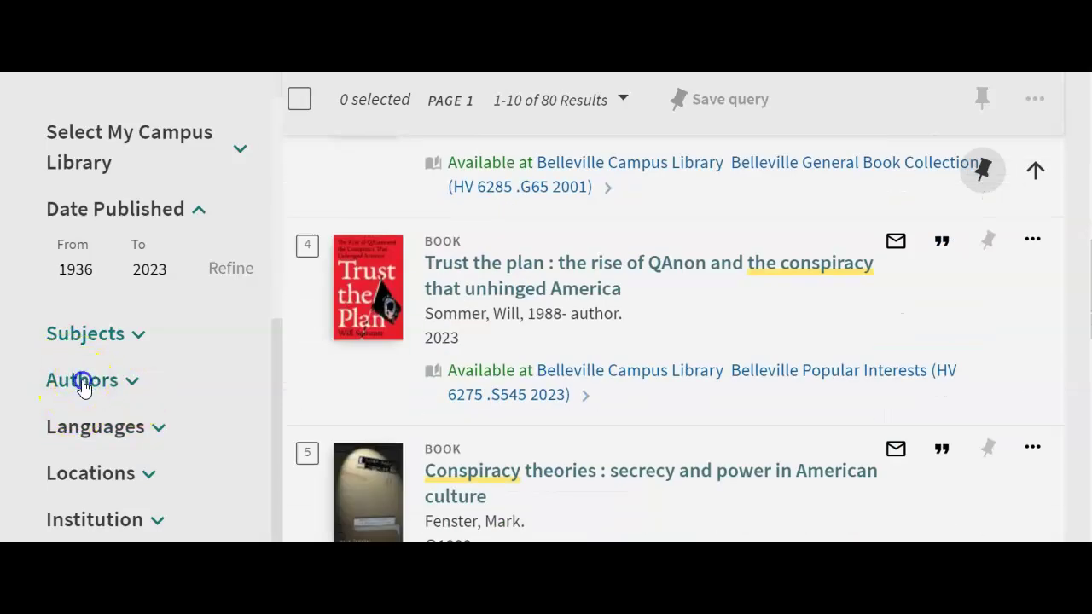
click(81, 383)
scroll(89, 384, down, 3)
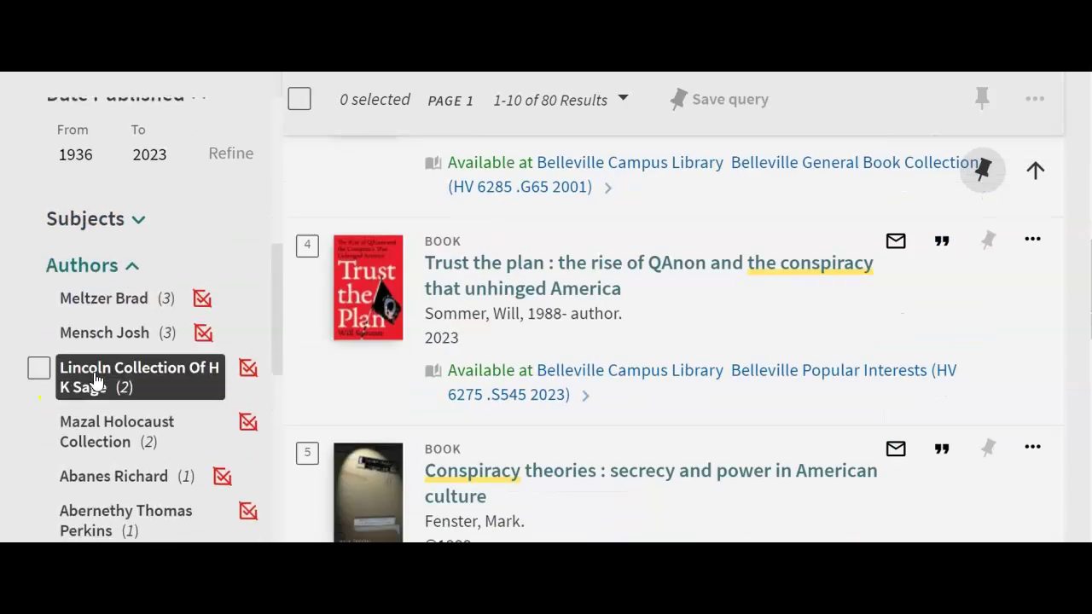
click(90, 279)
scroll(109, 316, down, 6)
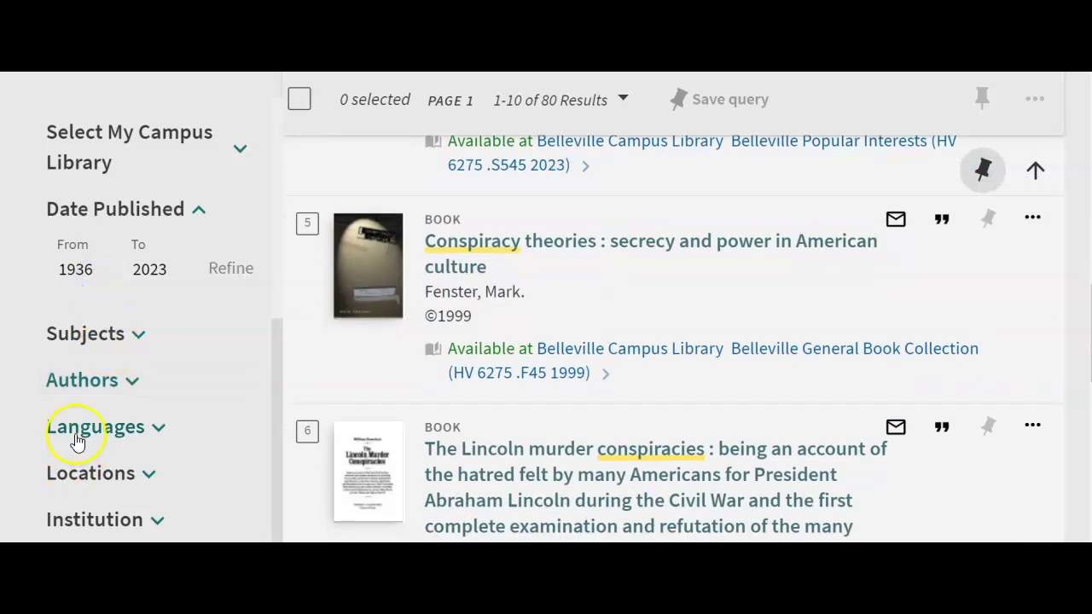
scroll(85, 469, down, 3)
Review the shelving Location and Institution facets, collapse both, and scroll back to the top
click(91, 474)
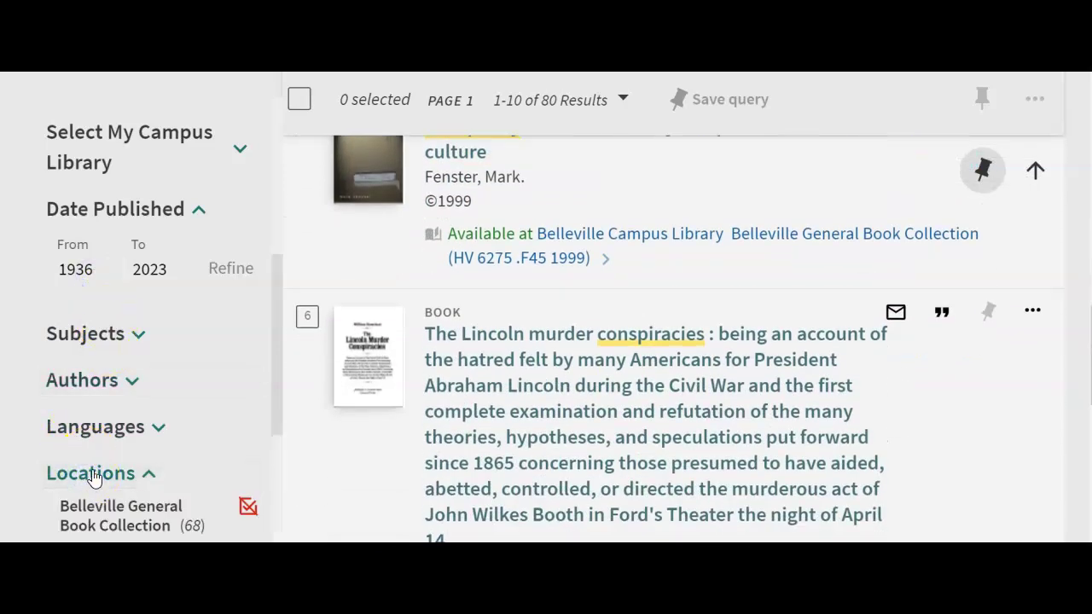
scroll(90, 465, down, 3)
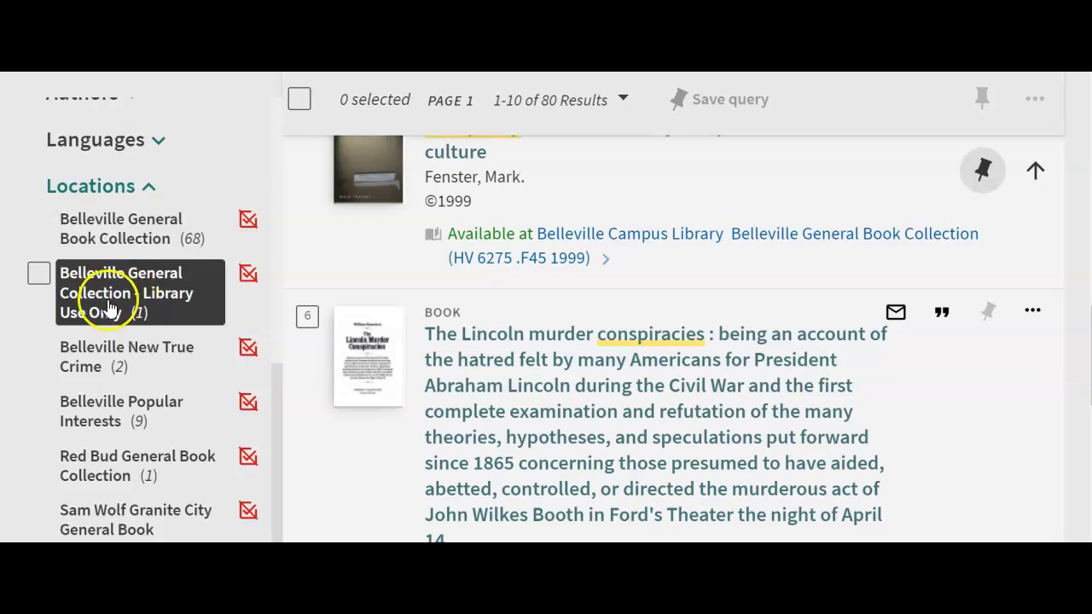
scroll(141, 358, down, 1)
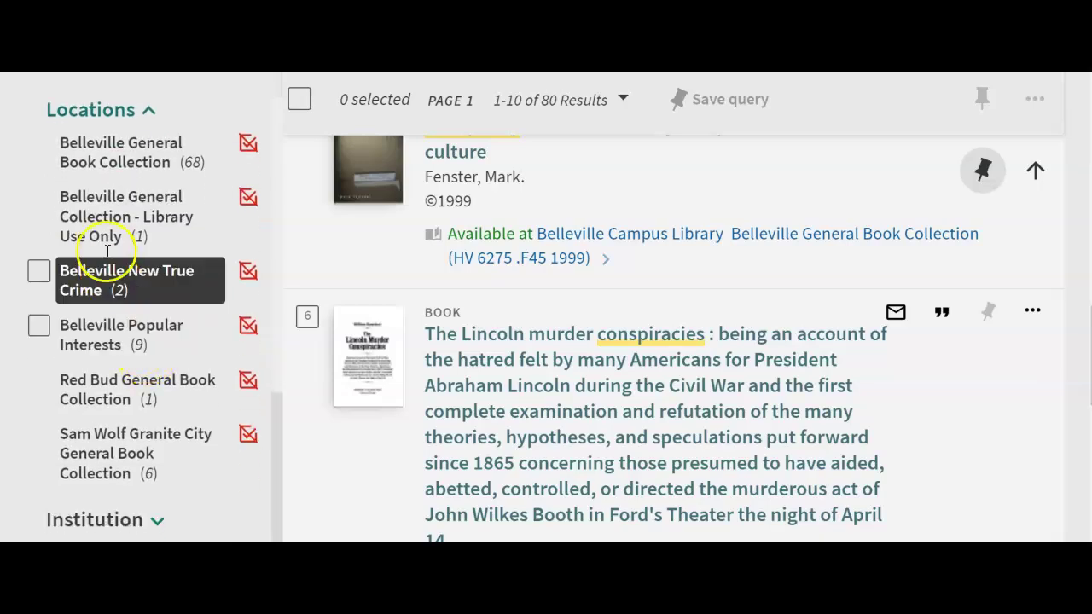
click(111, 119)
click(96, 522)
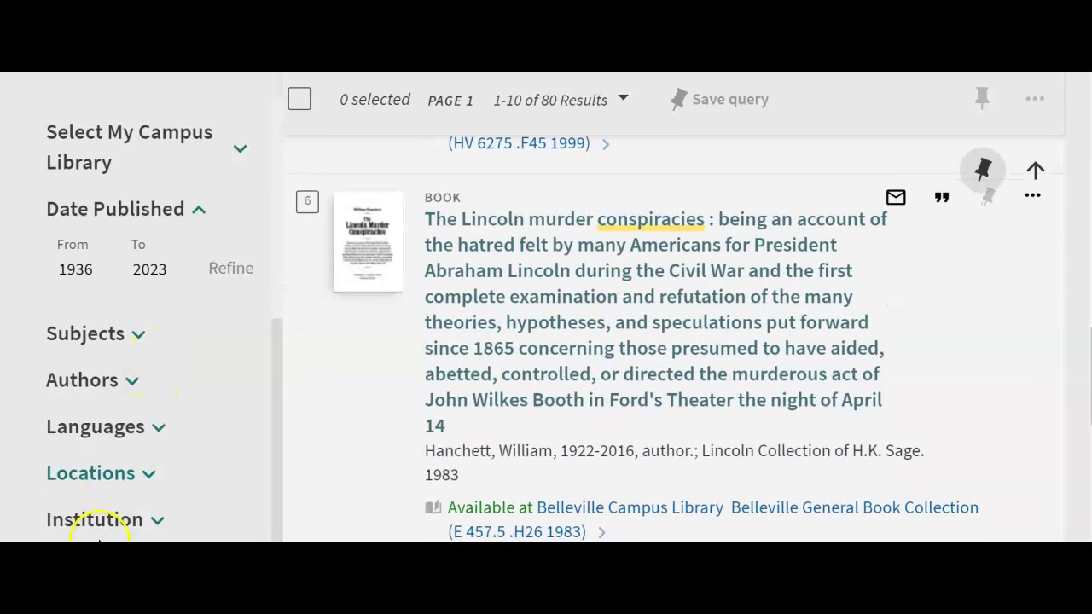
scroll(109, 447, down, 3)
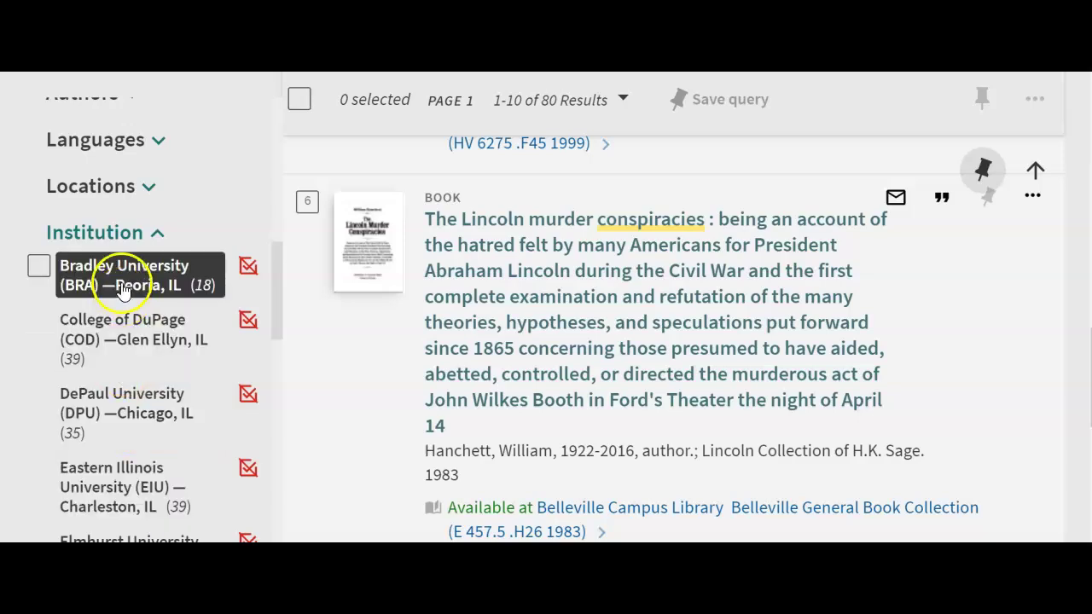
click(99, 238)
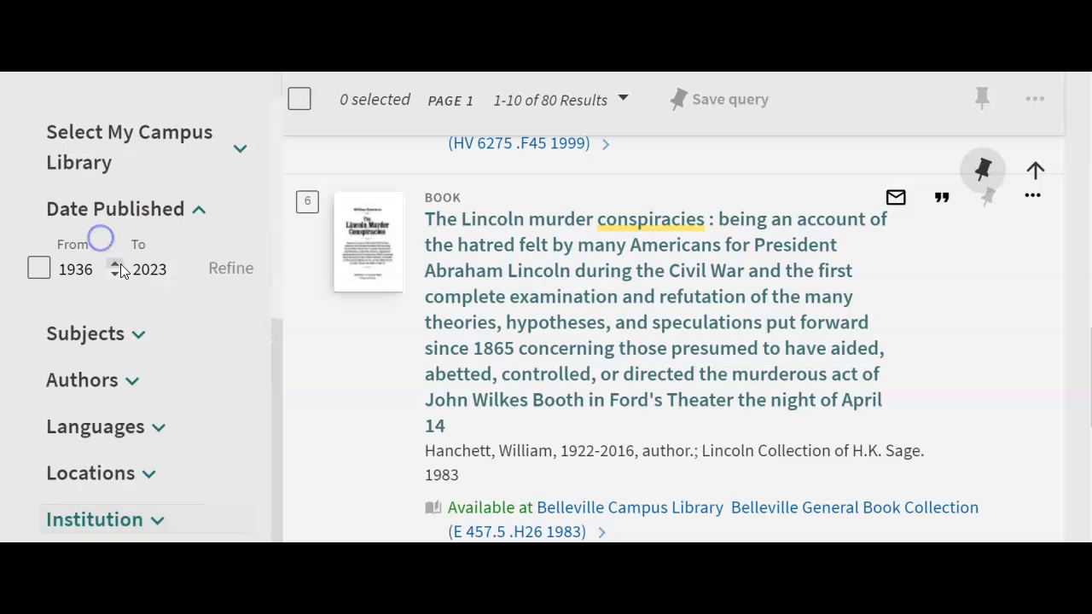
scroll(524, 380, up, 5)
scroll(527, 383, up, 8)
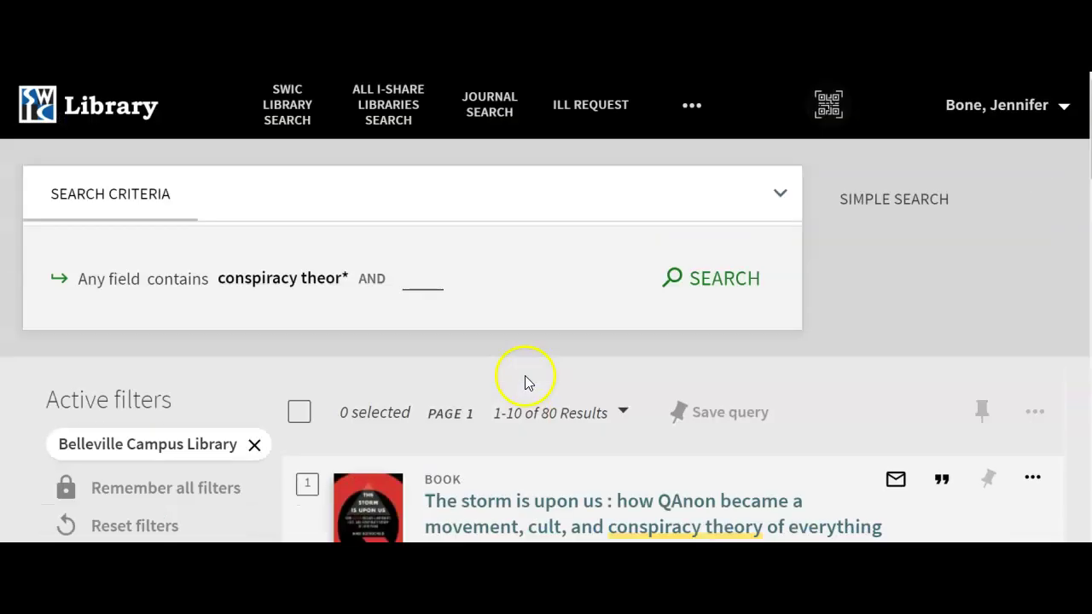
Replace the query with a simple search for 'truman capote', returning 43 catalog results including In cold blood
click(348, 276)
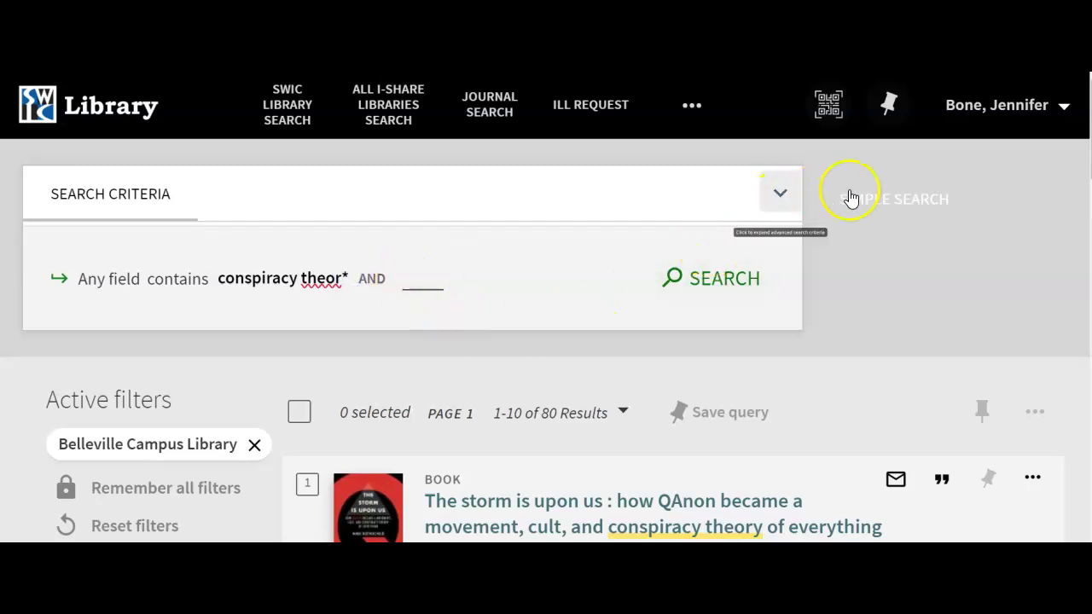
click(896, 199)
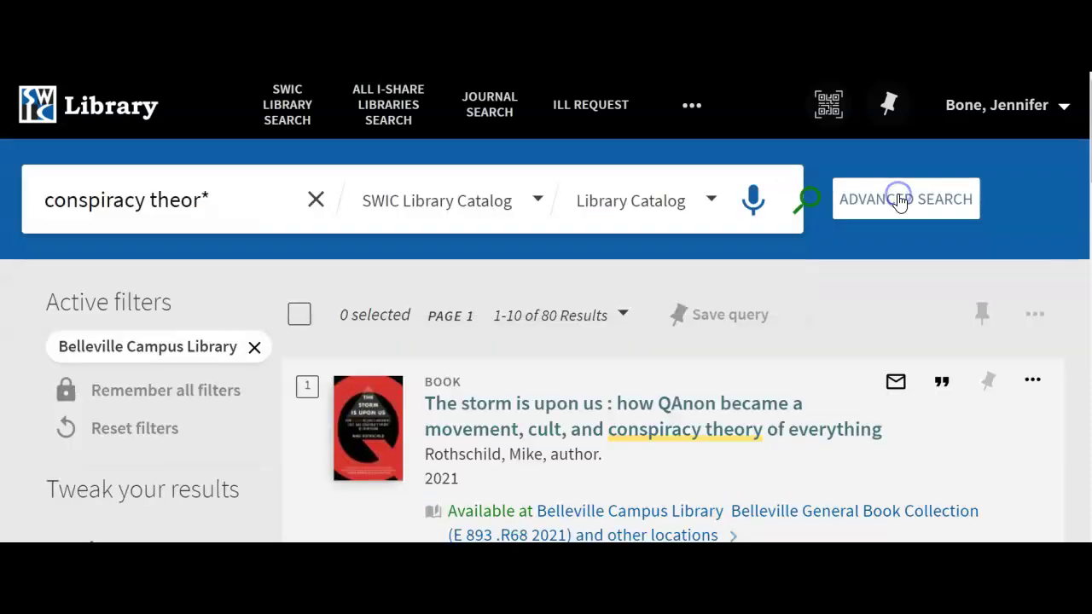
click(319, 205)
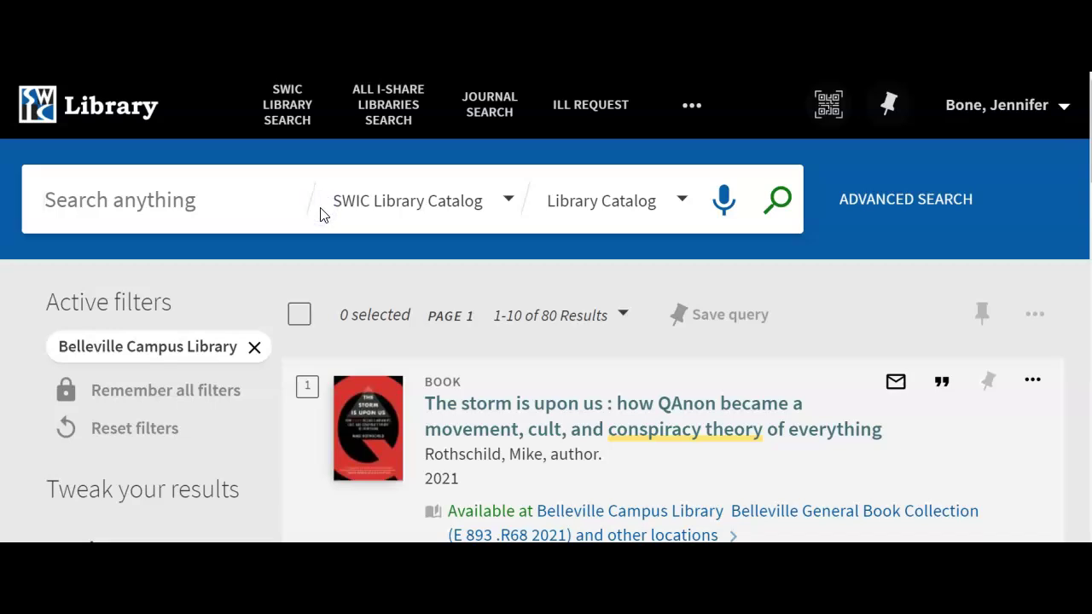
text(tru)
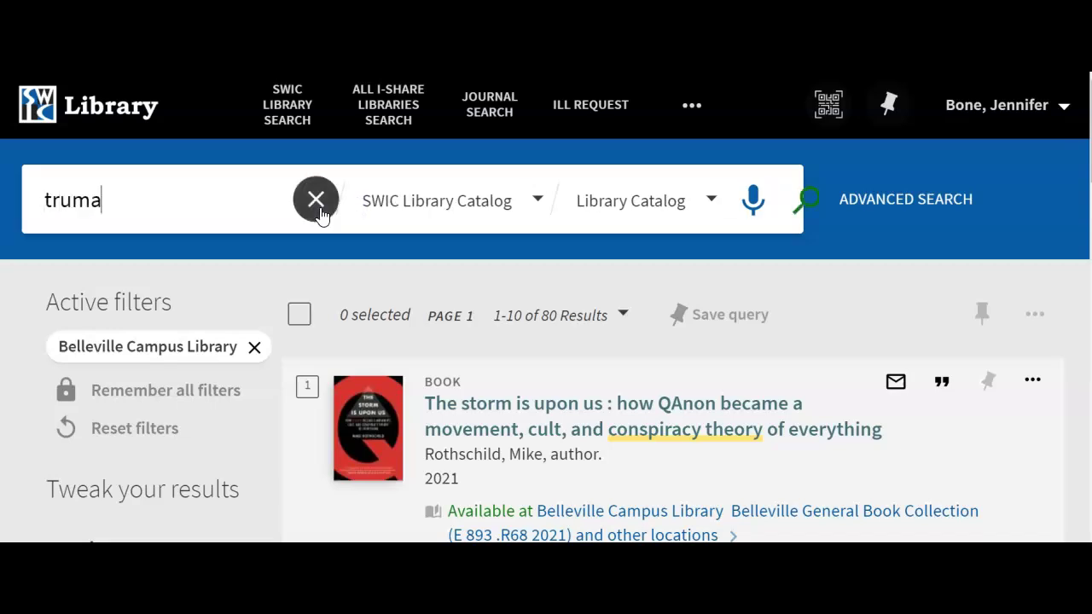
text(ma)
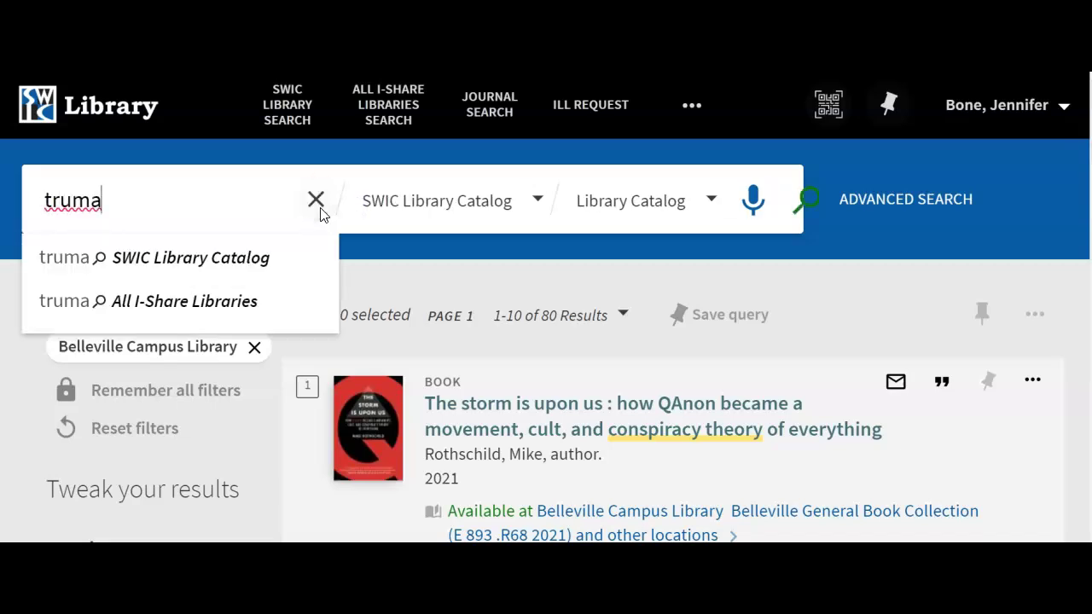
text(n capote)
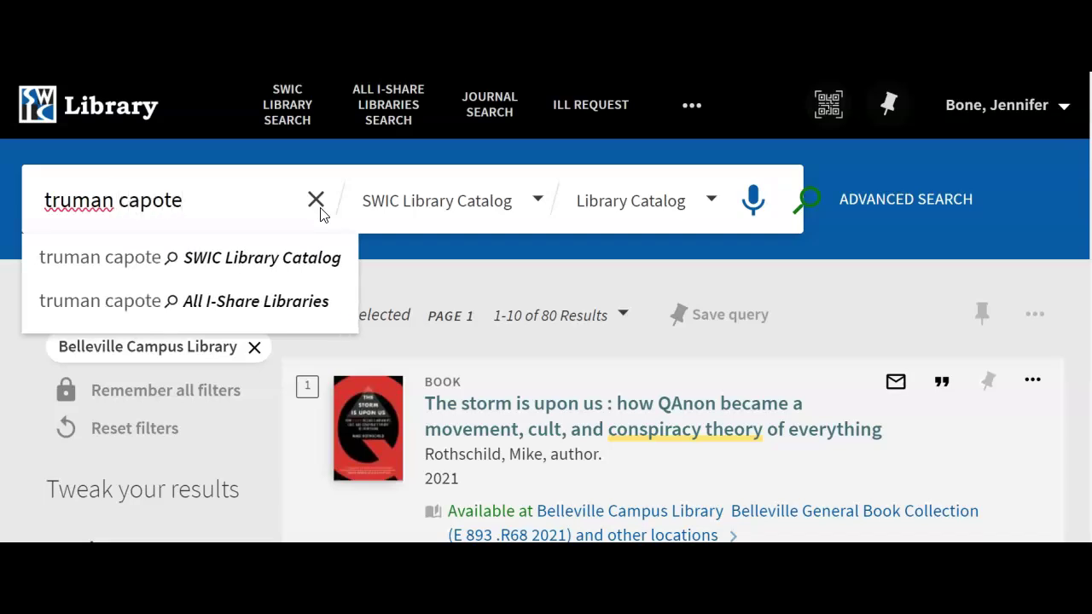
key(Return)
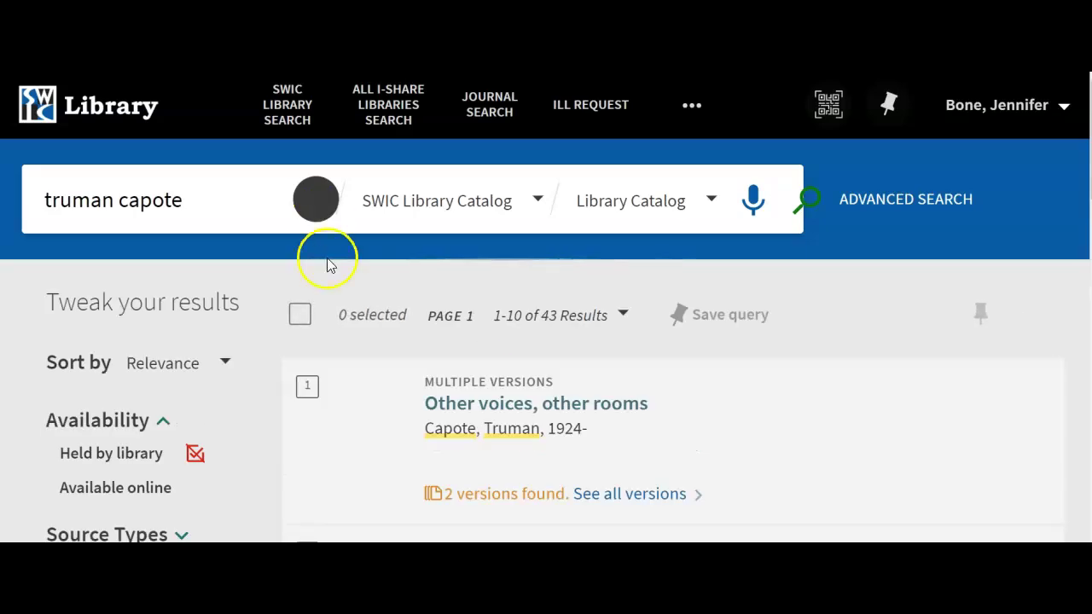
scroll(745, 455, down, 5)
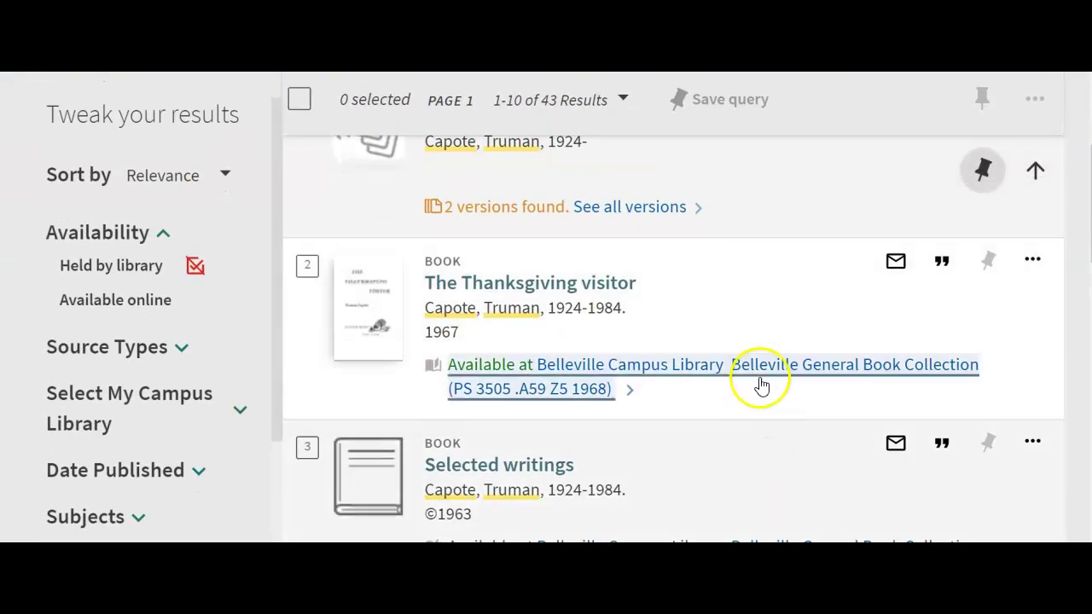
scroll(752, 394, up, 1)
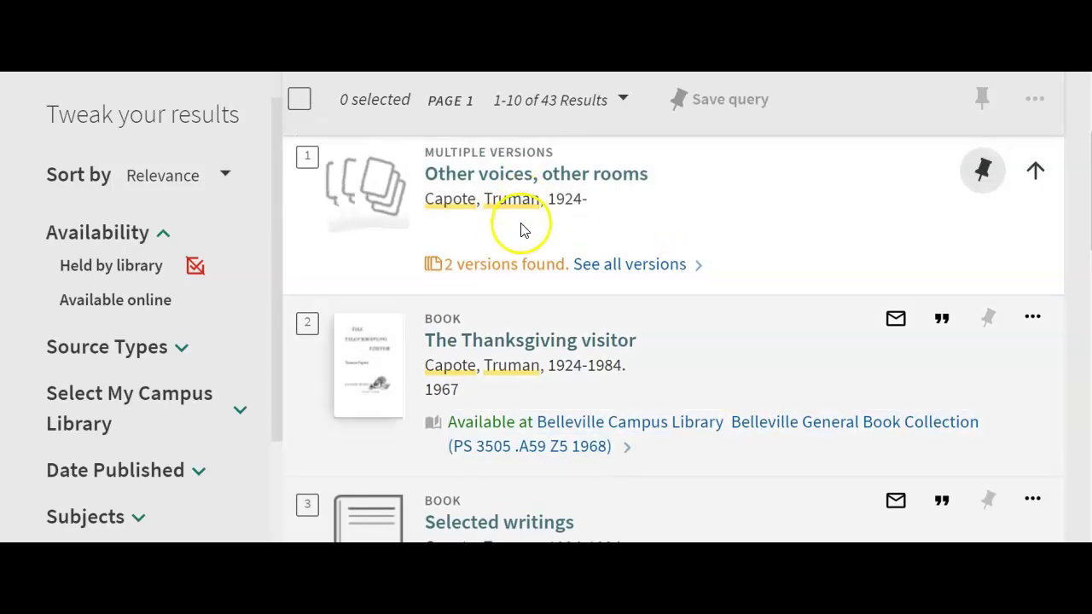
scroll(687, 358, down, 2)
scroll(691, 358, down, 4)
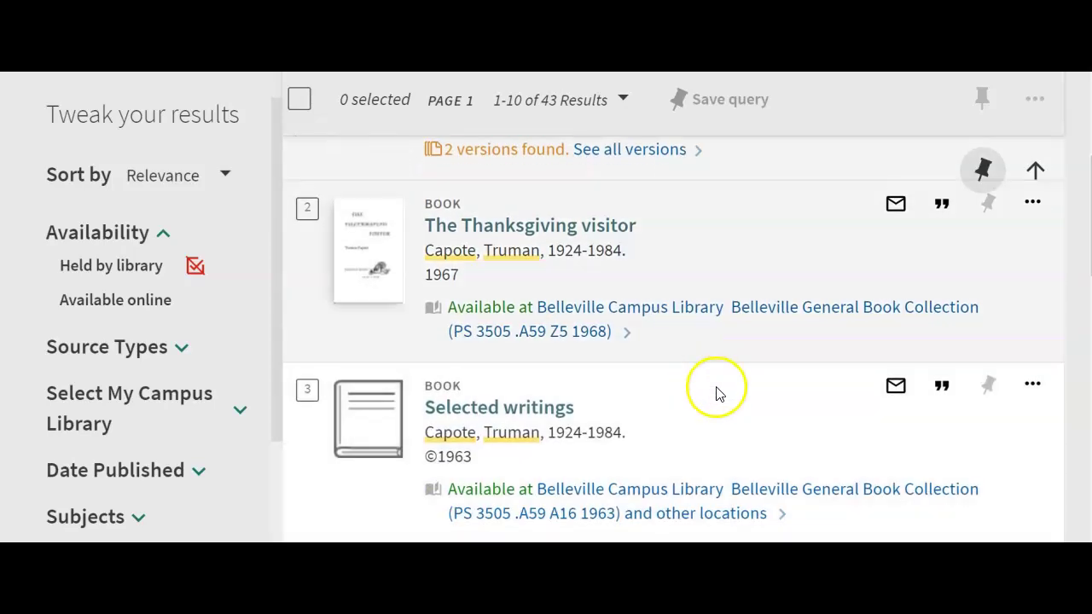
scroll(705, 379, down, 5)
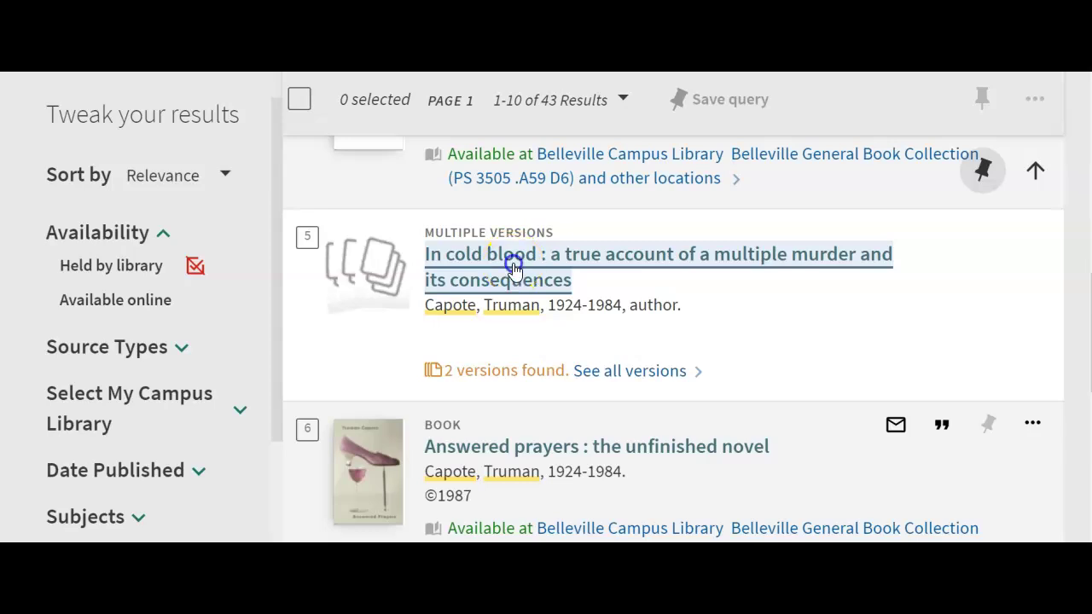
Show both In cold blood versions: the 2002 Sam Wolf Granite City and 1965 Belleville copies
click(513, 267)
scroll(707, 382, down, 2)
scroll(706, 382, down, 3)
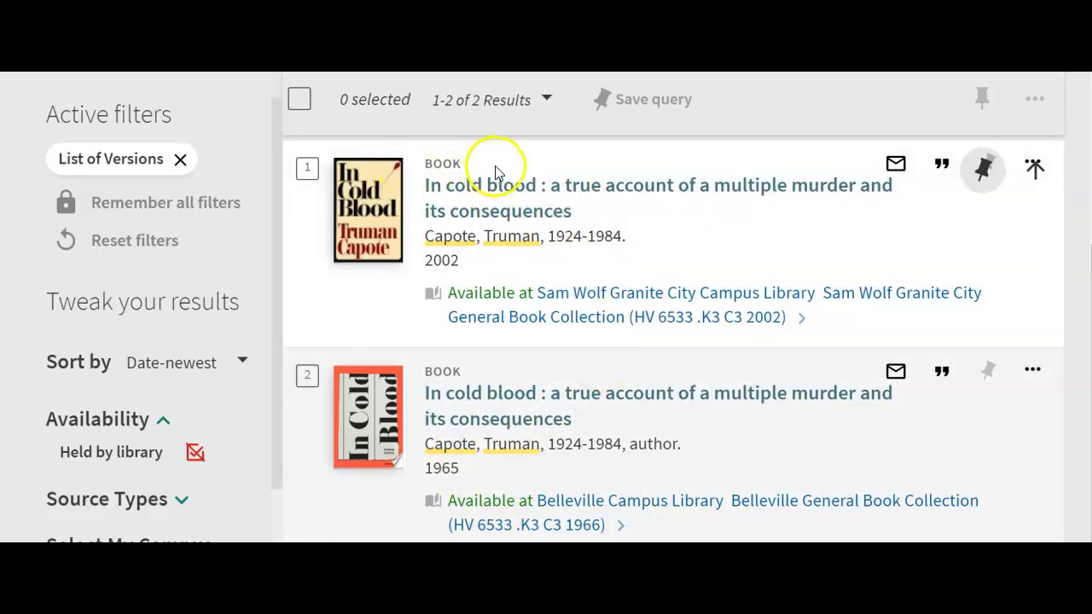
scroll(480, 433, down, 1)
scroll(654, 402, down, 2)
scroll(658, 404, up, 2)
scroll(648, 367, down, 1)
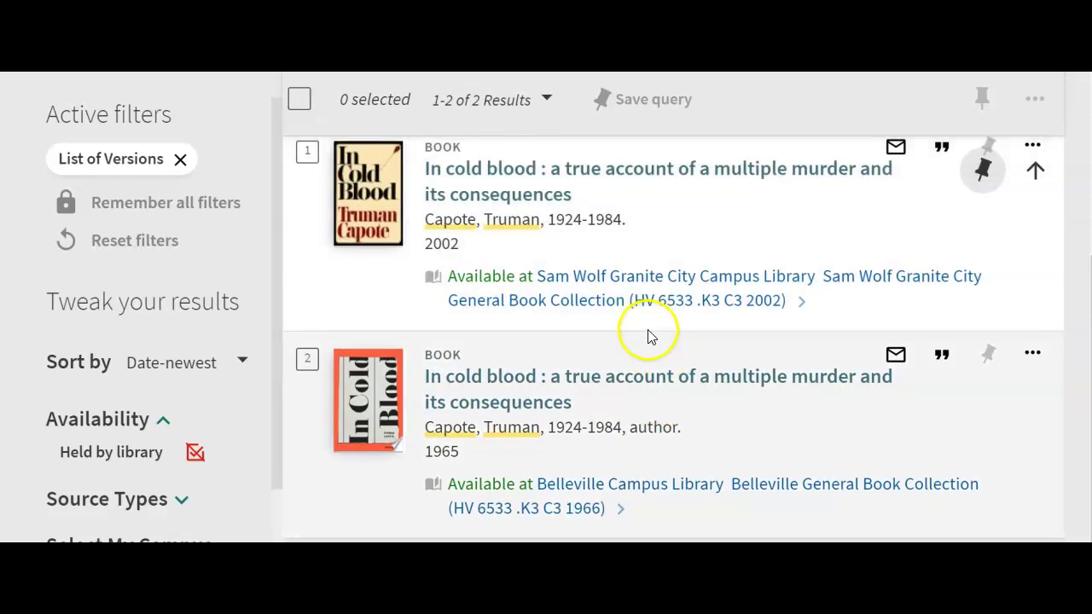
click(421, 244)
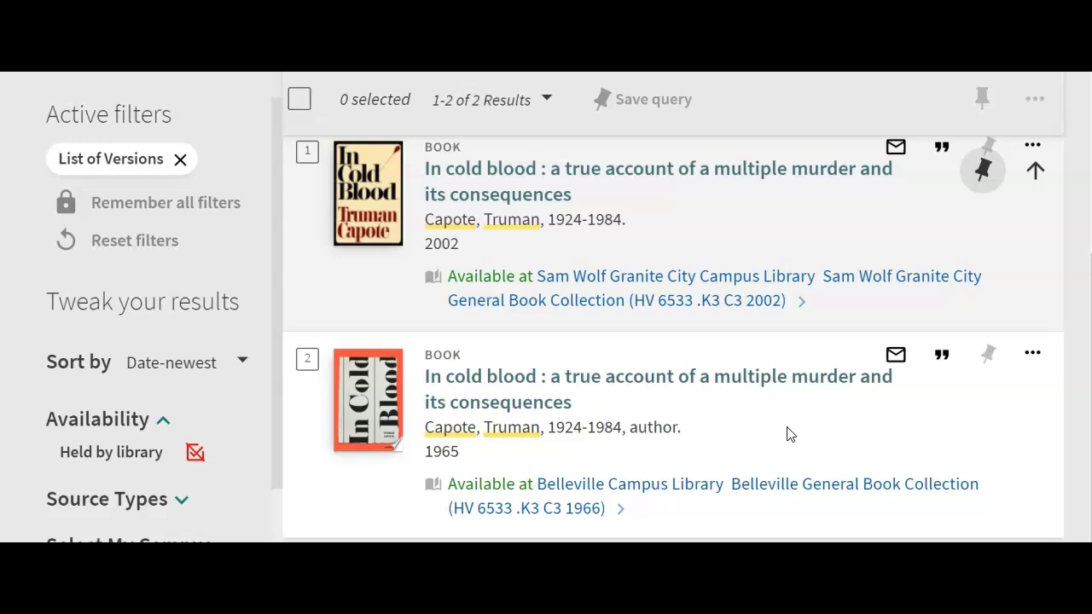
scroll(682, 230, up, 2)
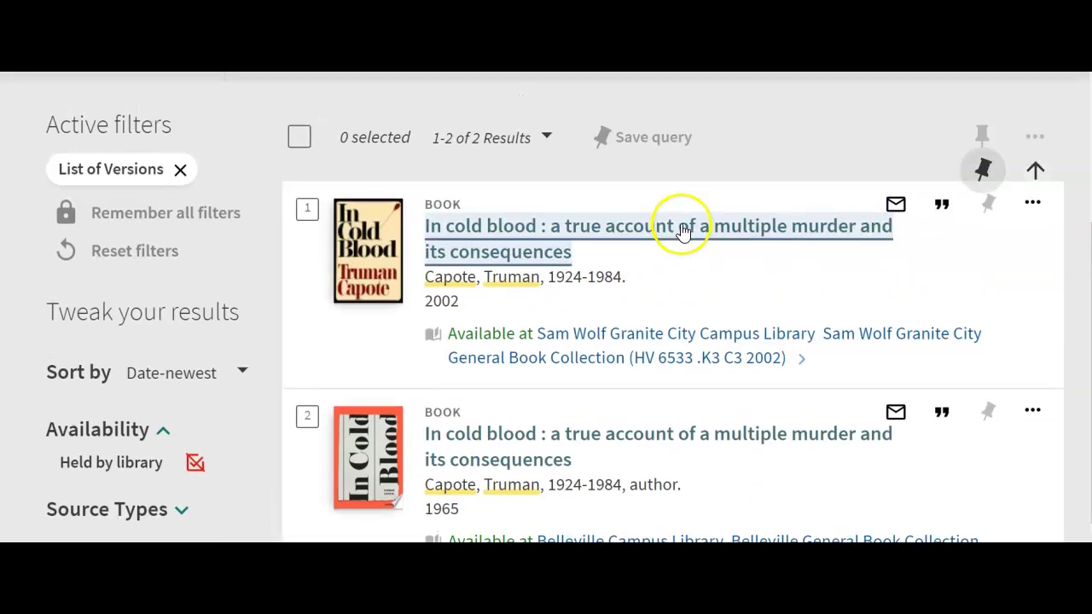
Open the 2002 In cold blood record and review its locations and details (Murder -- Kansas, 343 pages)
click(494, 256)
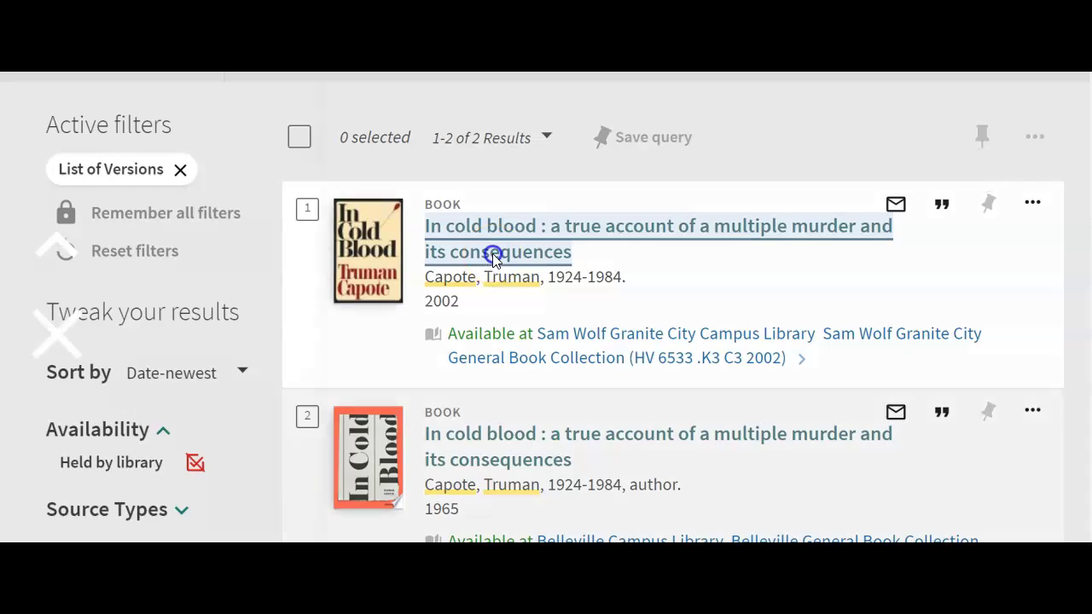
click(536, 266)
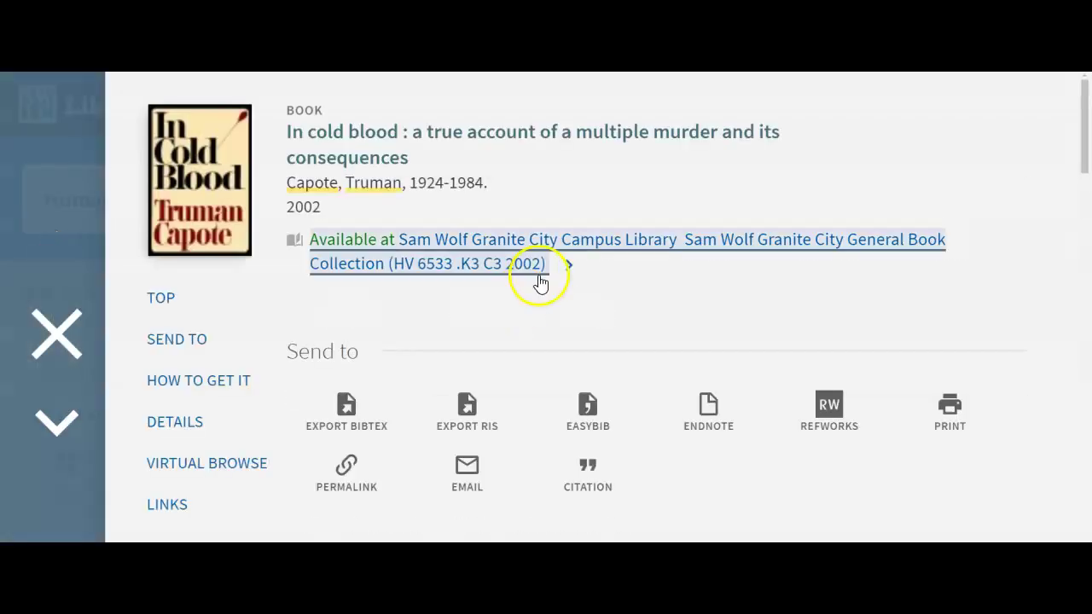
scroll(541, 284, down, 8)
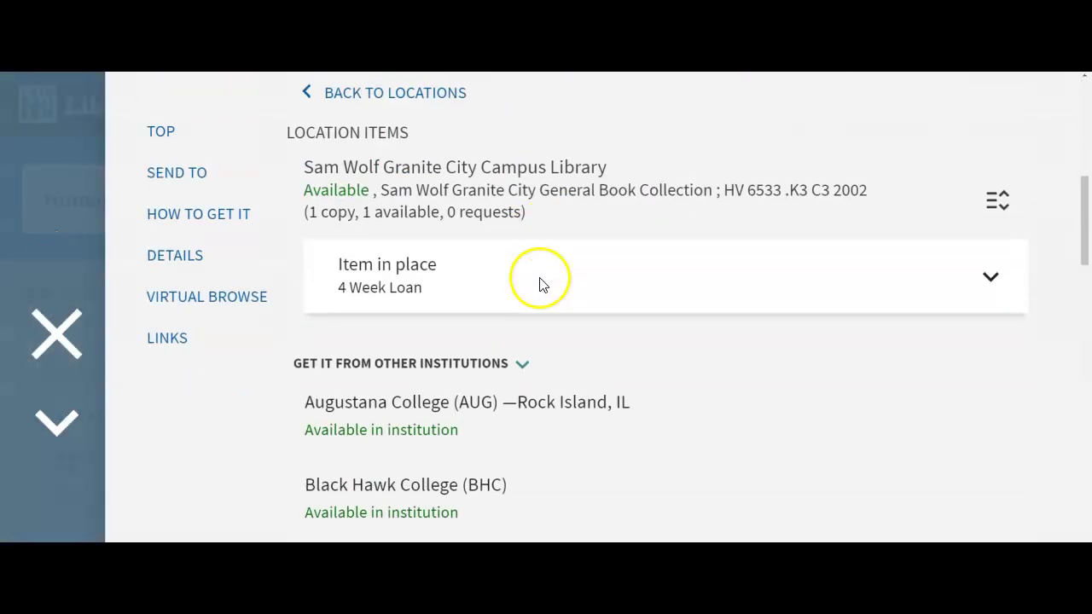
scroll(544, 290, down, 7)
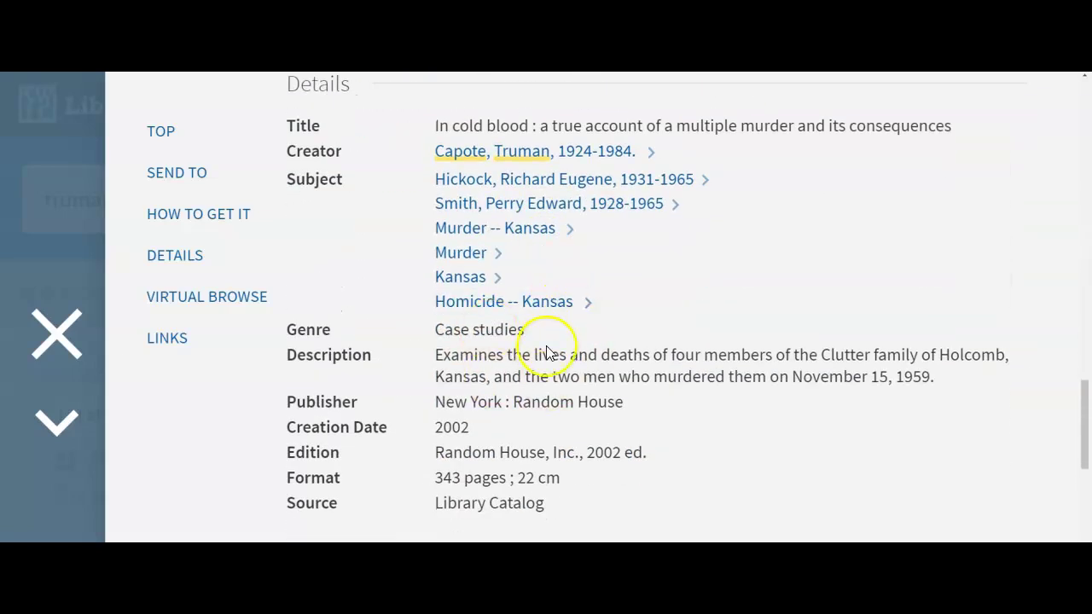
scroll(678, 431, down, 1)
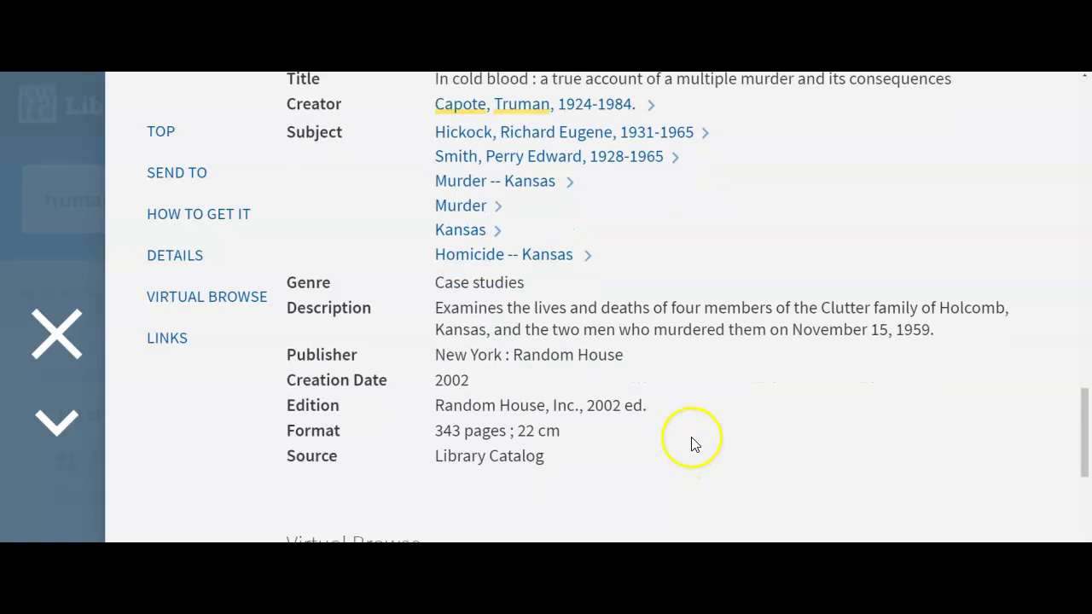
scroll(691, 427, up, 1)
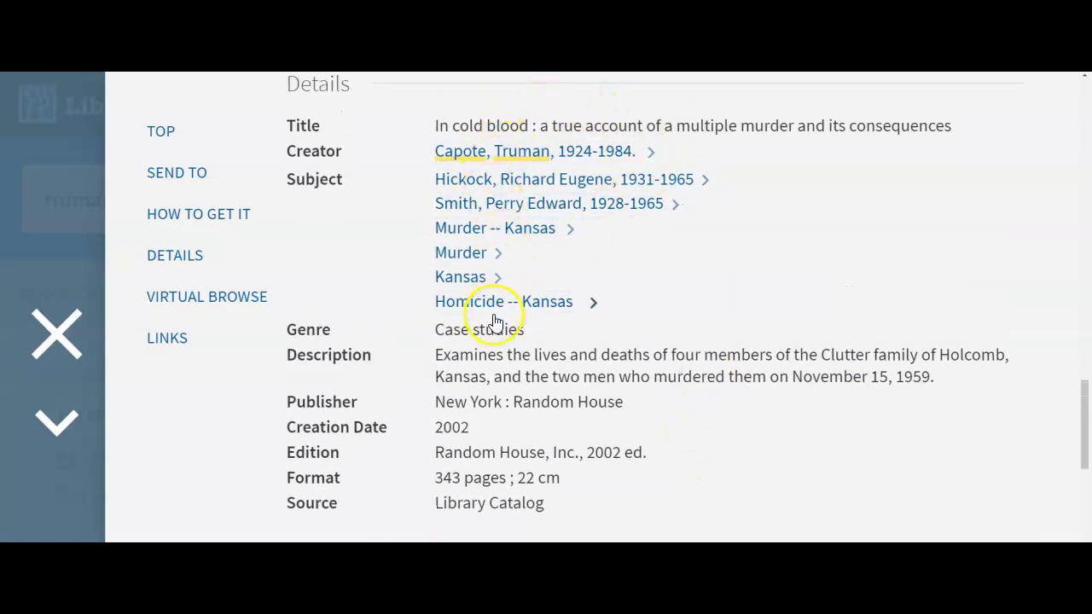
click(510, 230)
scroll(792, 325, down, 1)
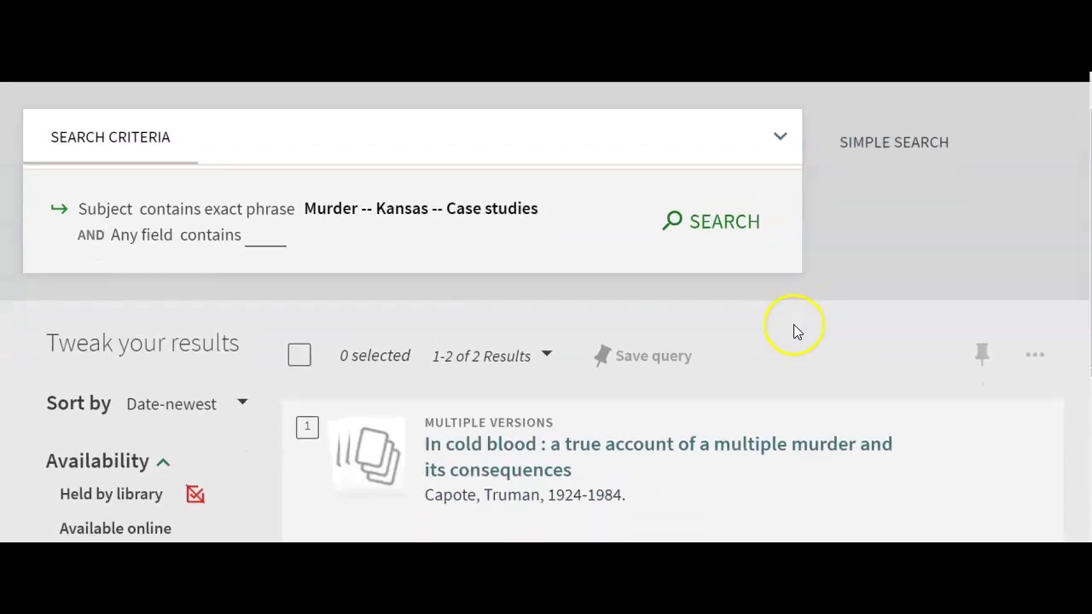
scroll(794, 325, down, 3)
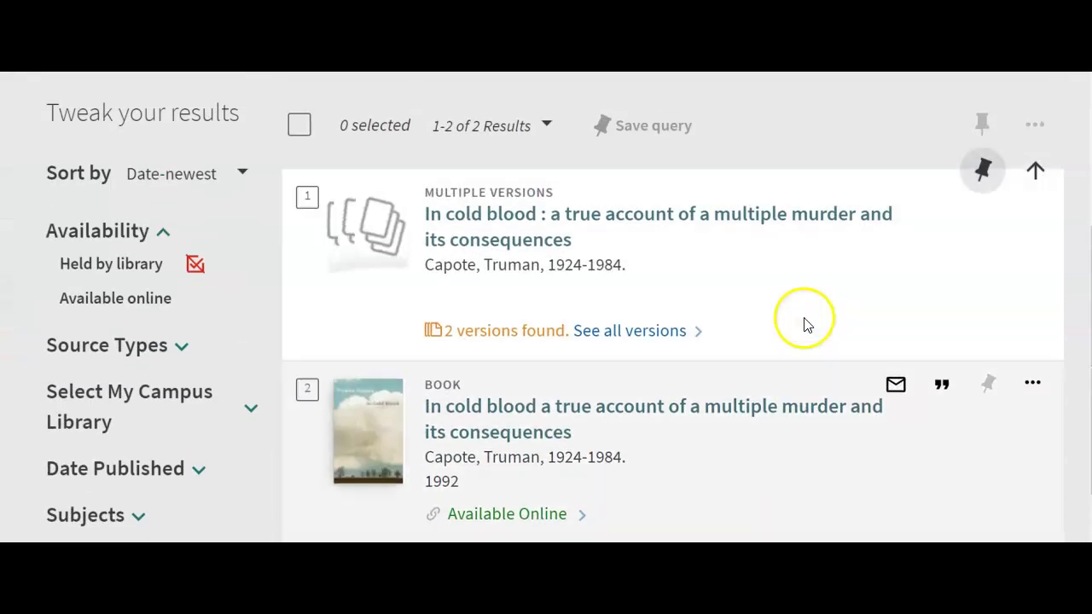
scroll(806, 323, down, 1)
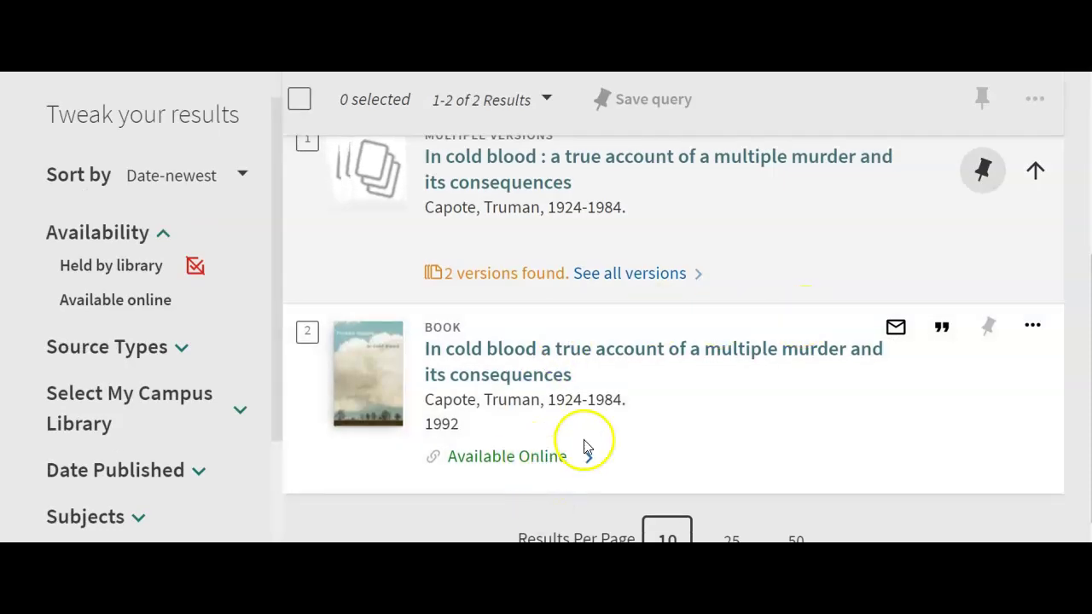
scroll(643, 397, up, 5)
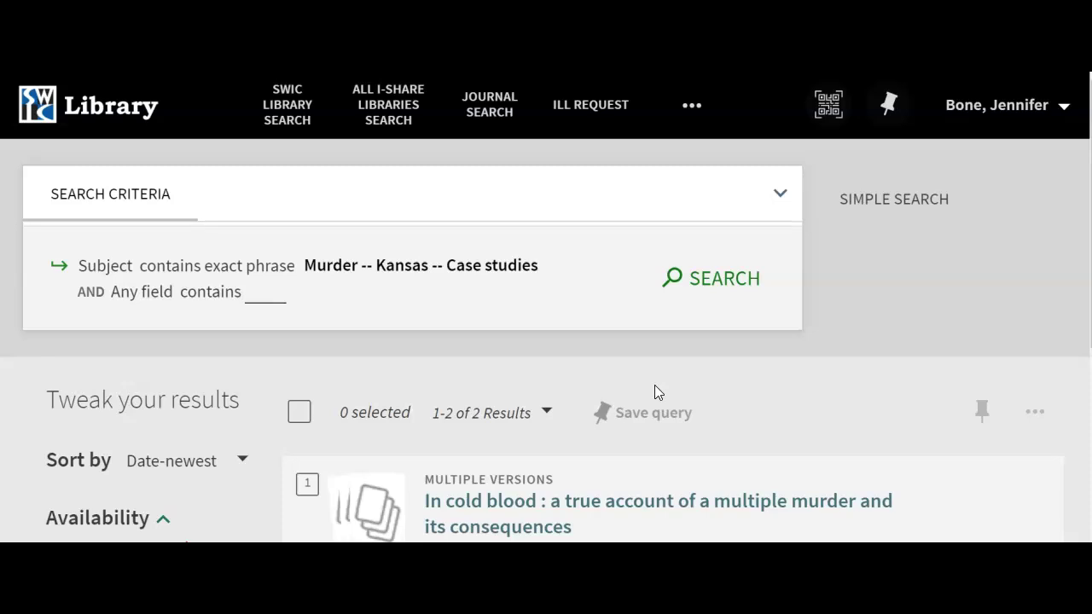
Rerun the Murder -- Kansas -- Case studies search with the scope set to All I-Share Libraries
click(781, 196)
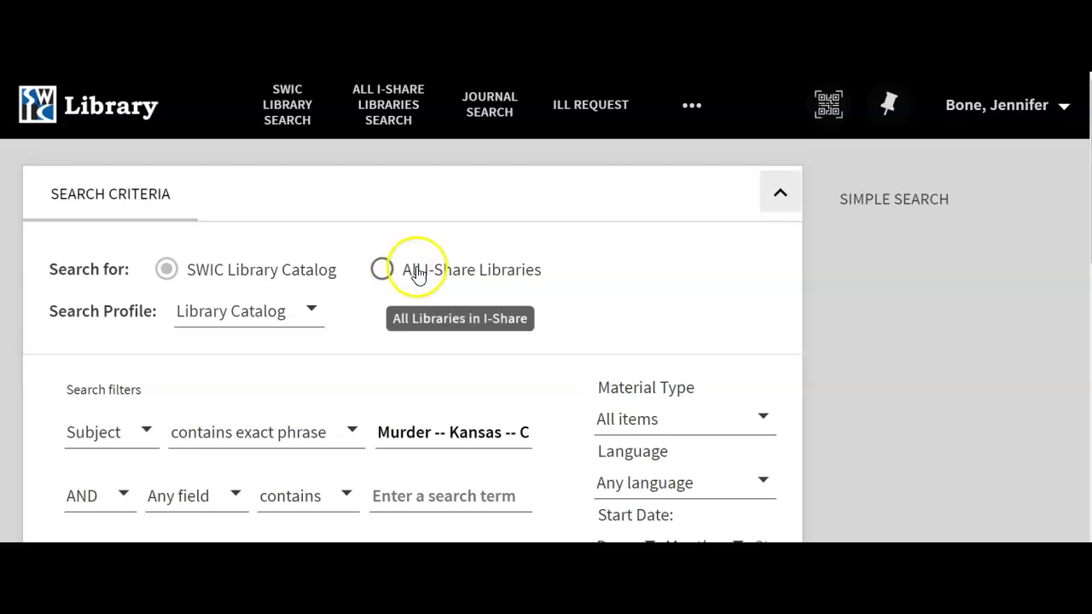
click(378, 270)
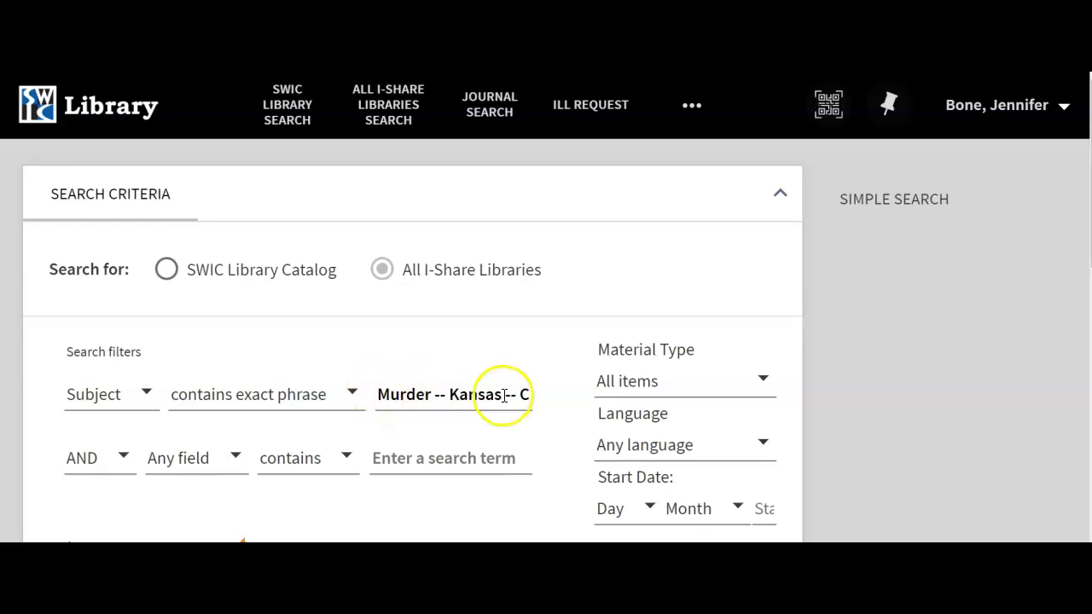
click(887, 205)
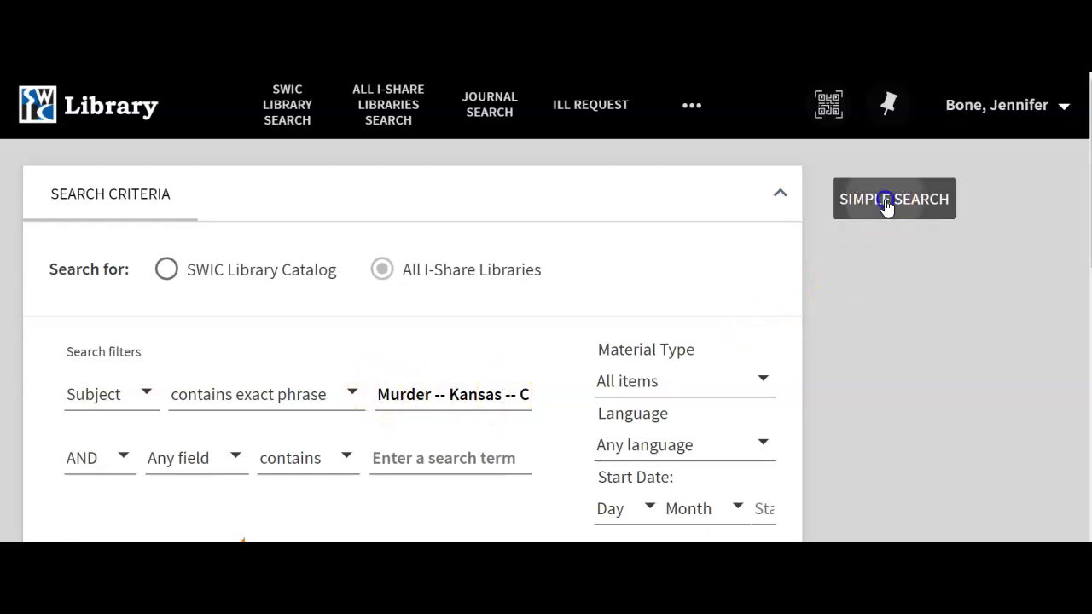
click(487, 207)
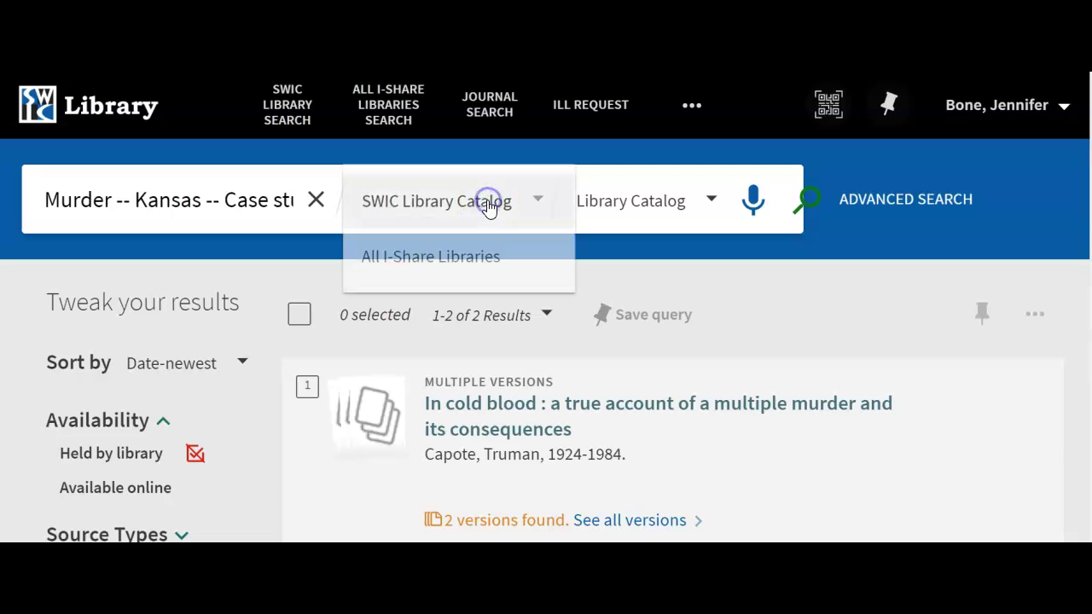
click(475, 266)
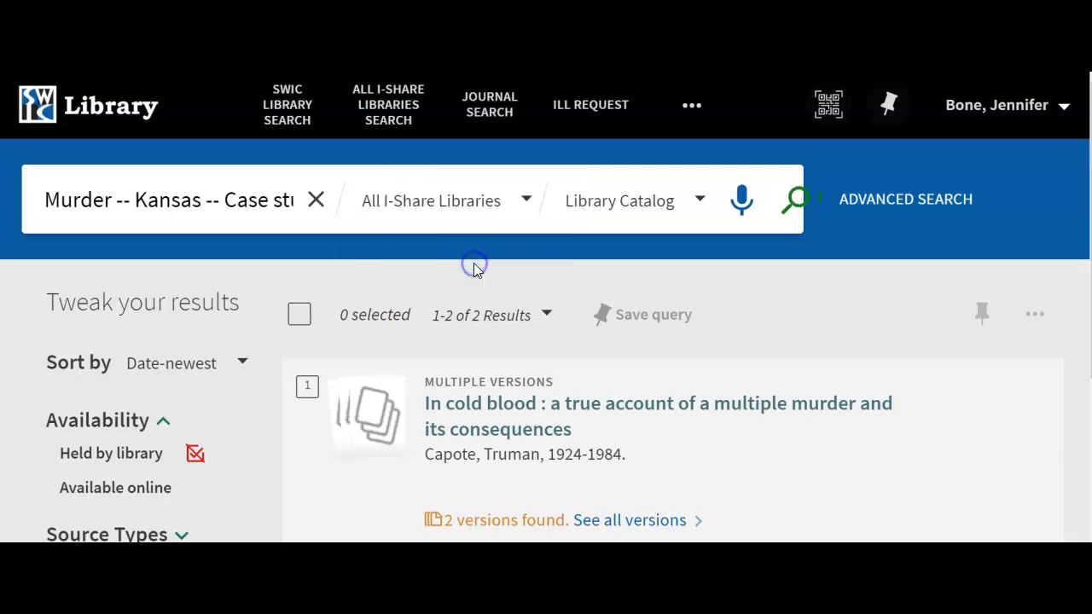
click(781, 201)
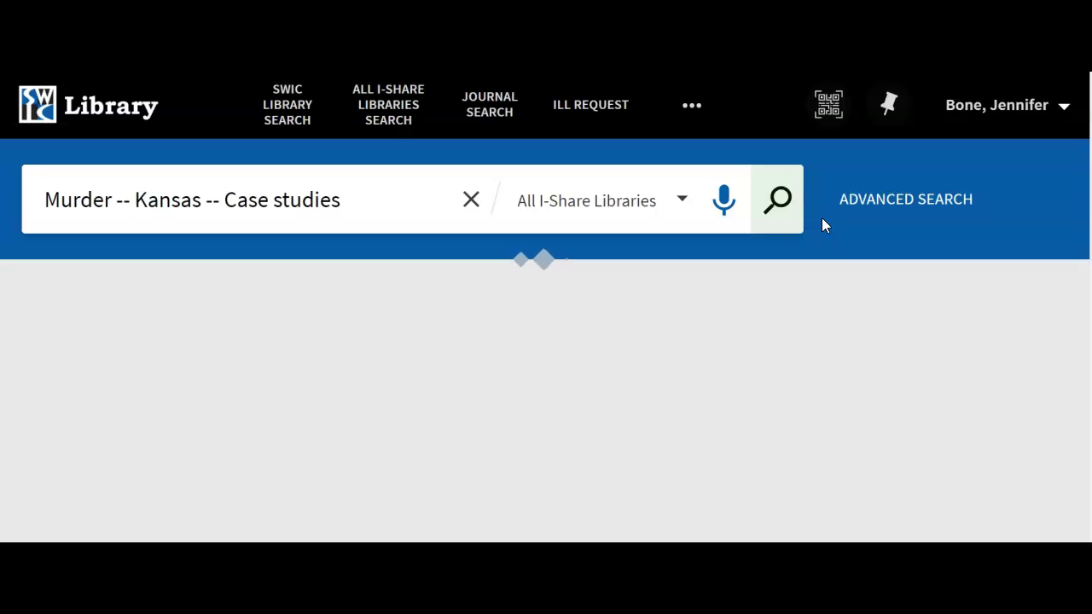
click(773, 285)
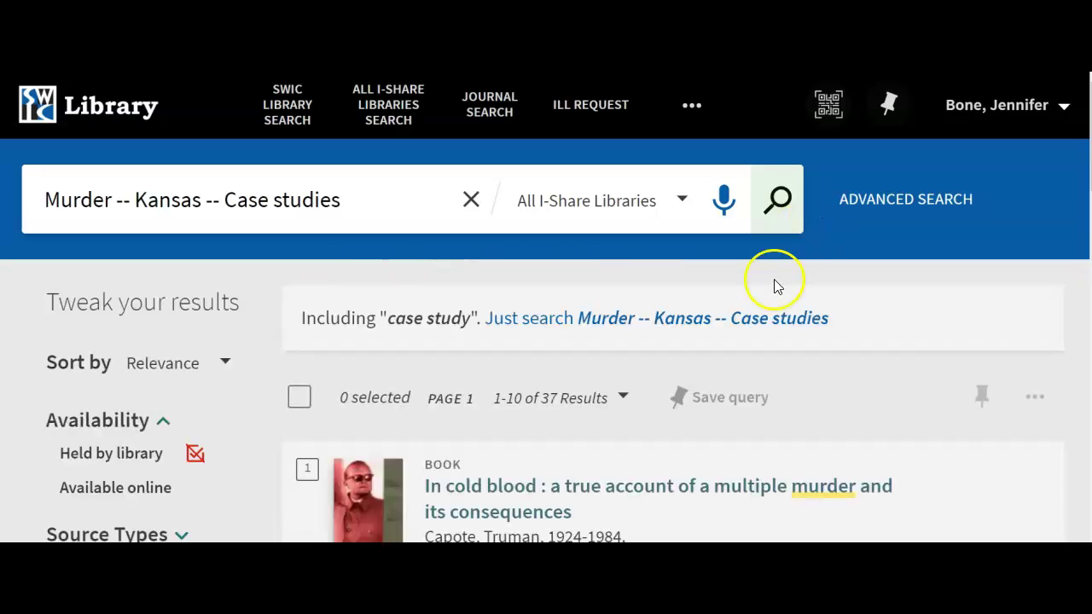
scroll(779, 277, down, 1)
scroll(778, 282, down, 4)
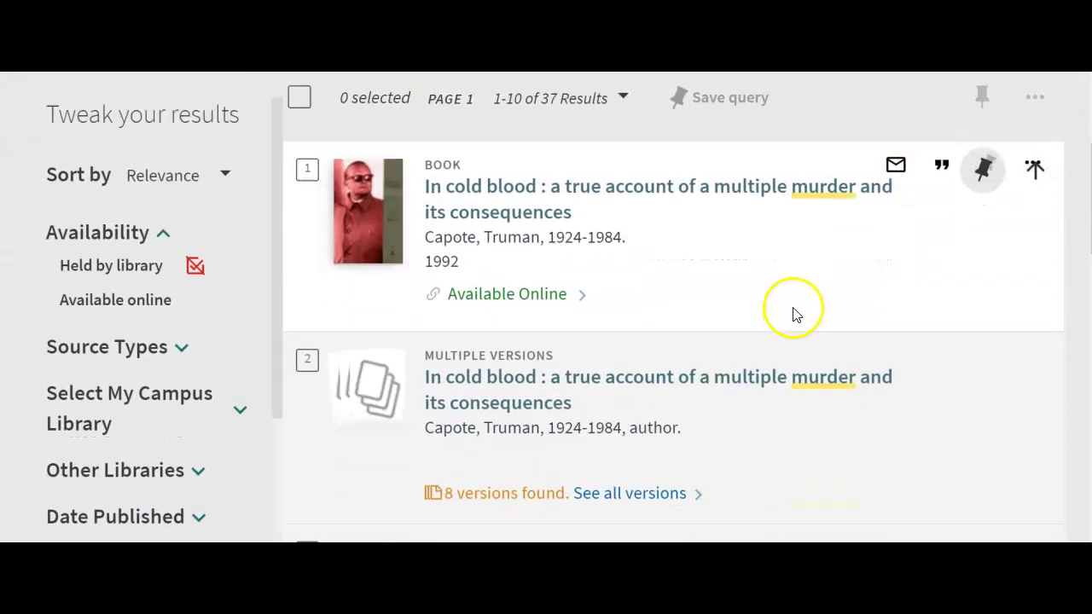
scroll(796, 304, down, 1)
scroll(802, 305, down, 1)
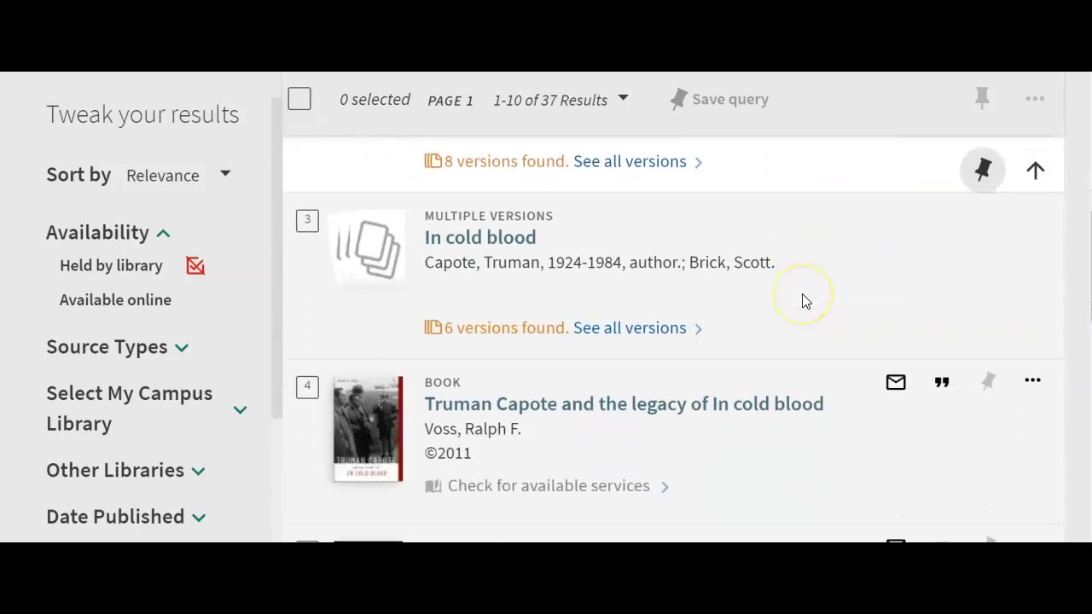
scroll(802, 312, down, 2)
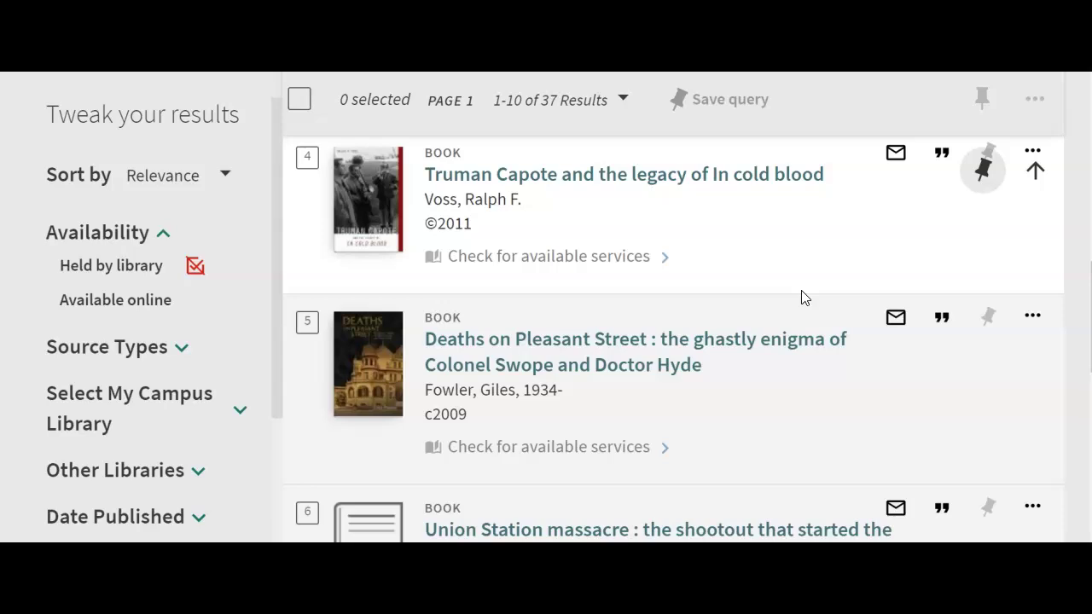
scroll(802, 291, up, 3)
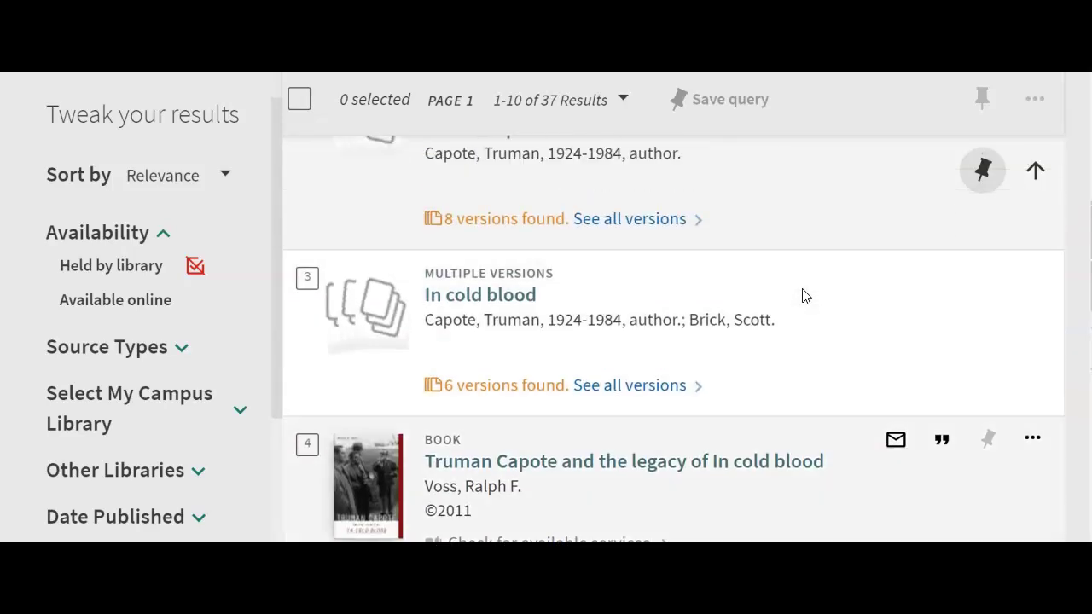
scroll(802, 296, up, 5)
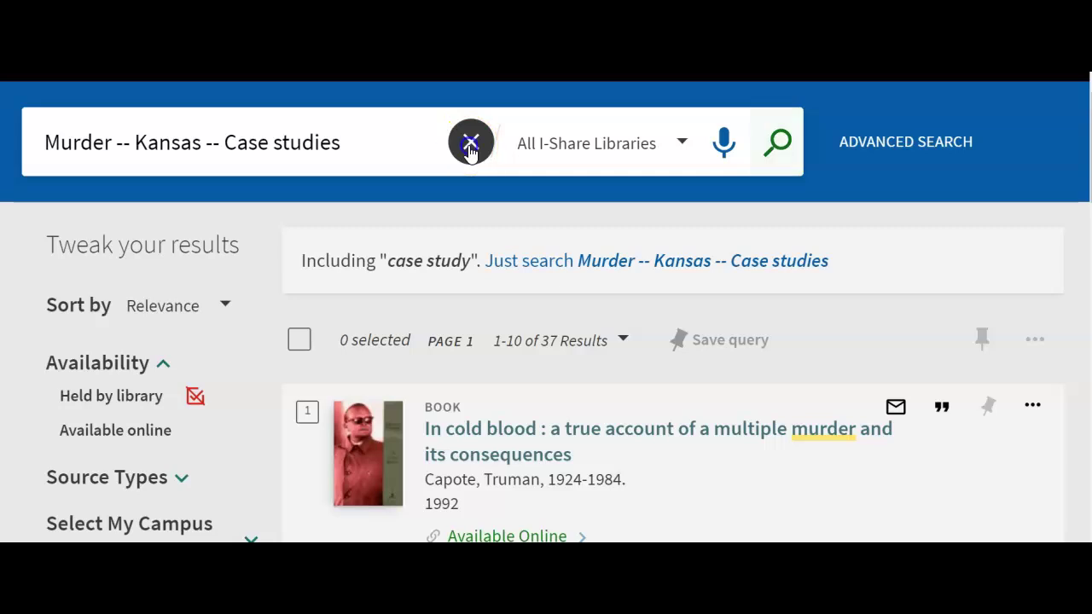
Search All I-Share Libraries for 'truman capote', returning 612 results
click(470, 147)
text(truma)
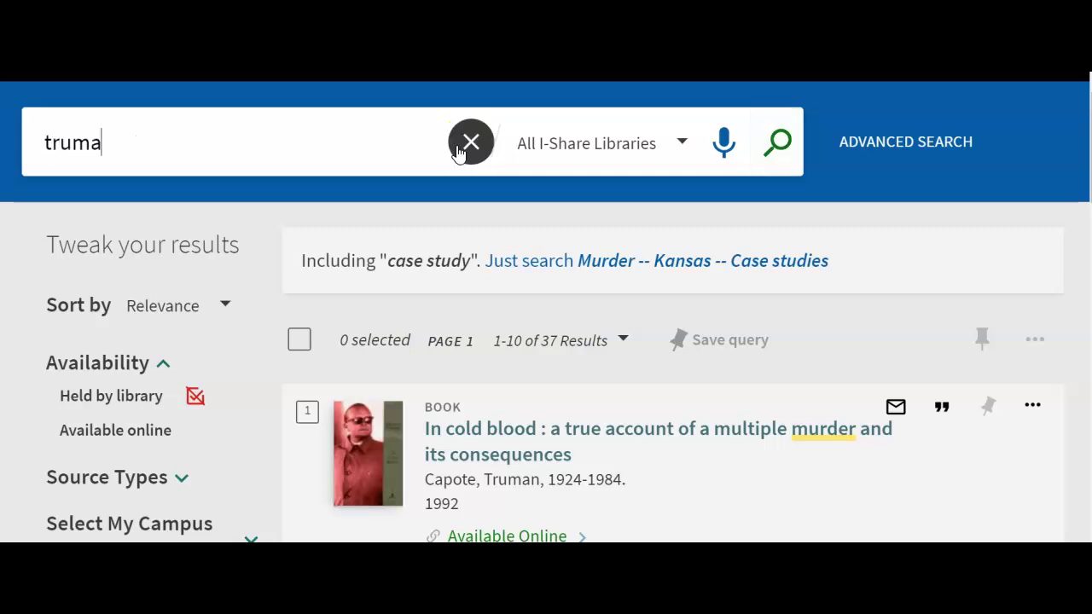
text(n capote)
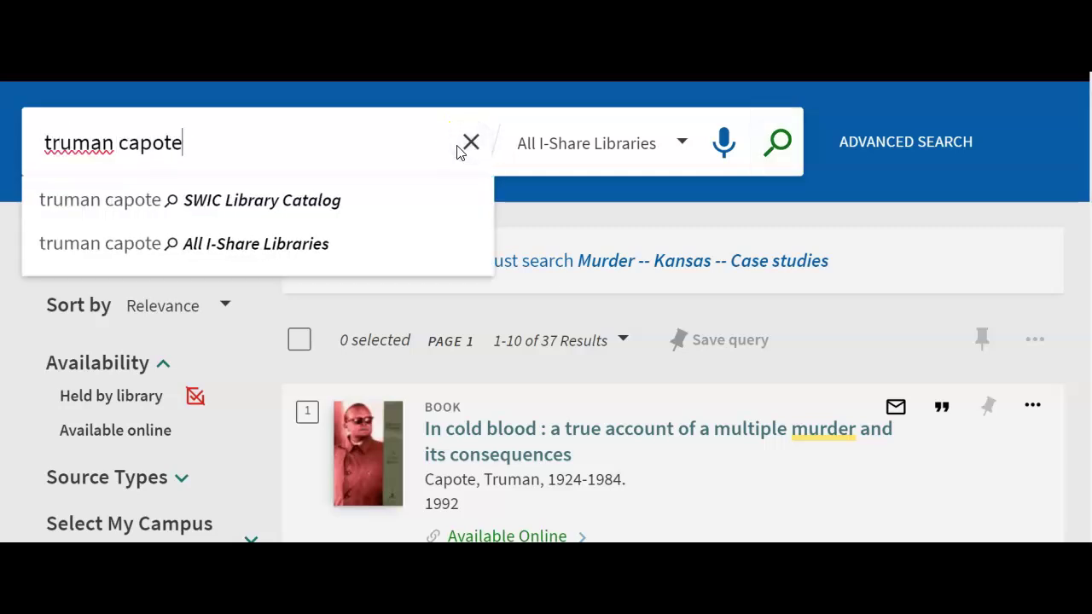
key(Return)
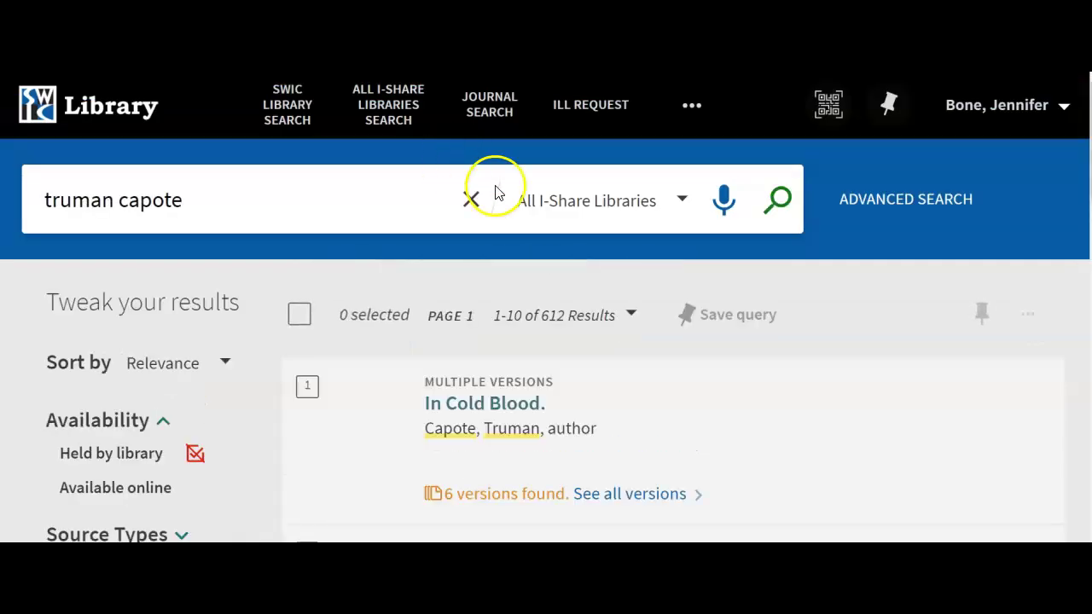
scroll(739, 370, down, 3)
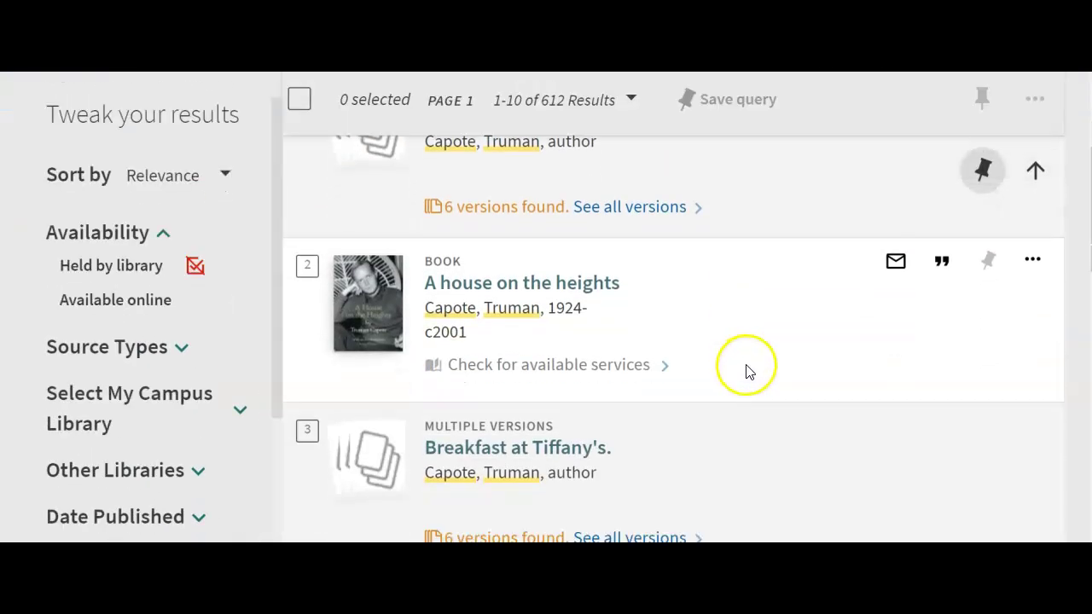
scroll(747, 371, down, 4)
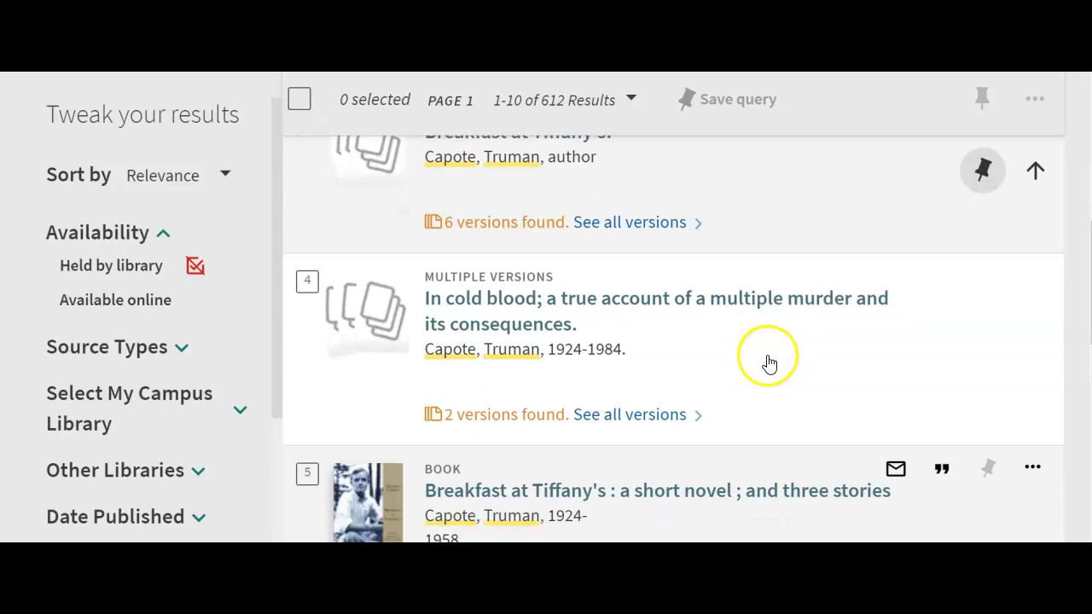
scroll(769, 363, down, 2)
scroll(768, 361, up, 1)
Check the In cold blood versions, go back, and scroll to result 2, 'A house on the heights'
click(522, 214)
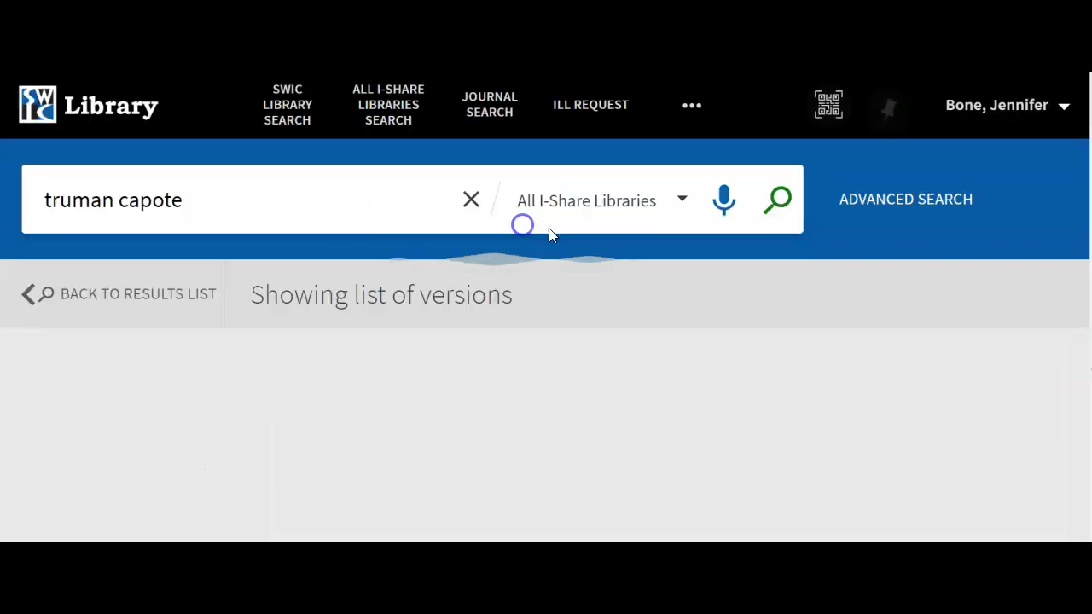
scroll(597, 395, down, 4)
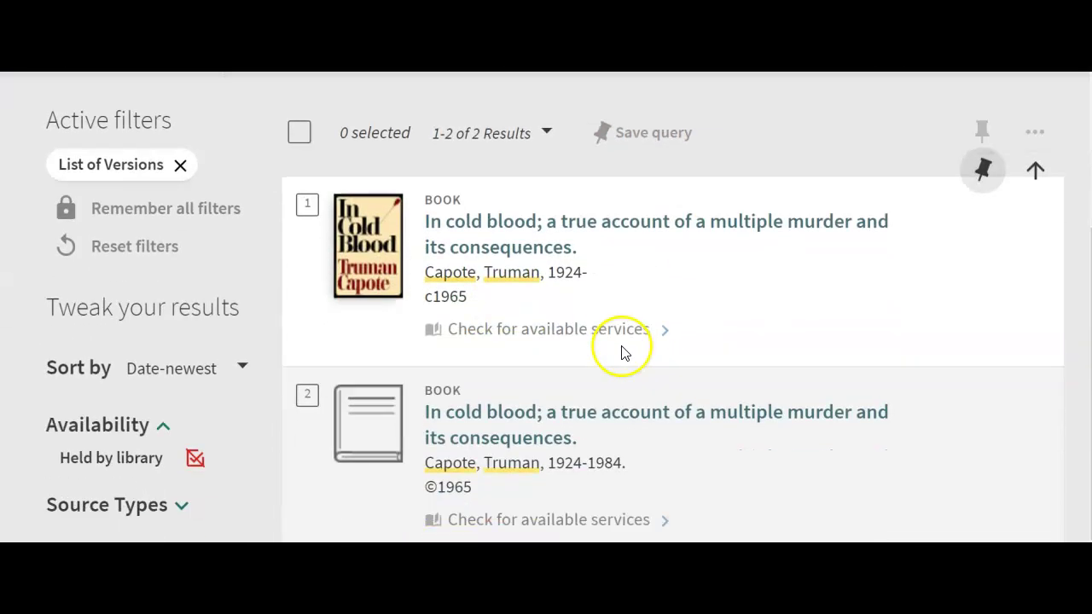
scroll(622, 352, down, 1)
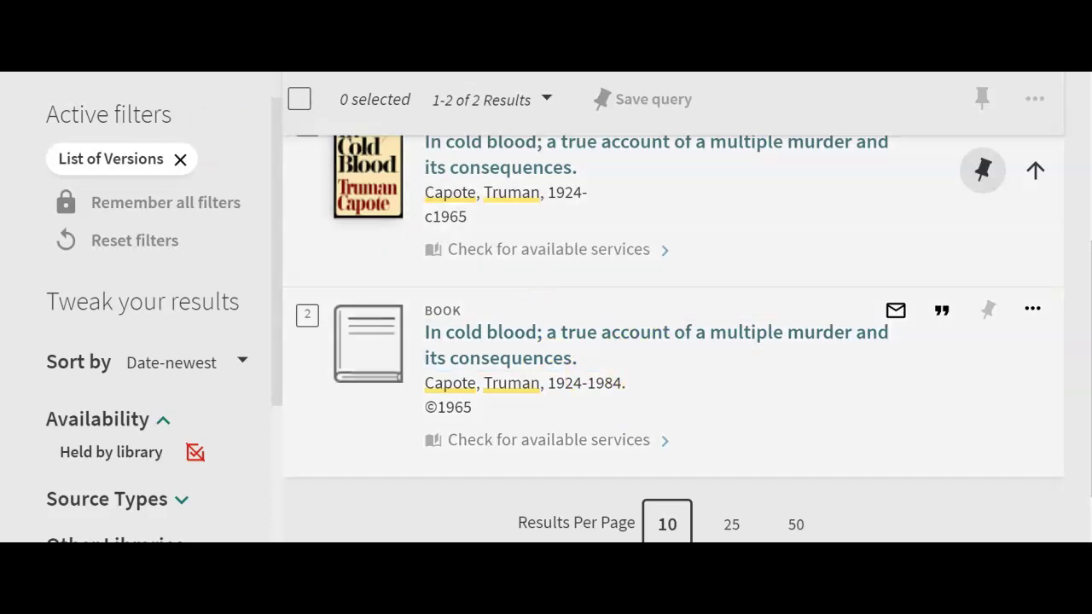
key(alt+Left)
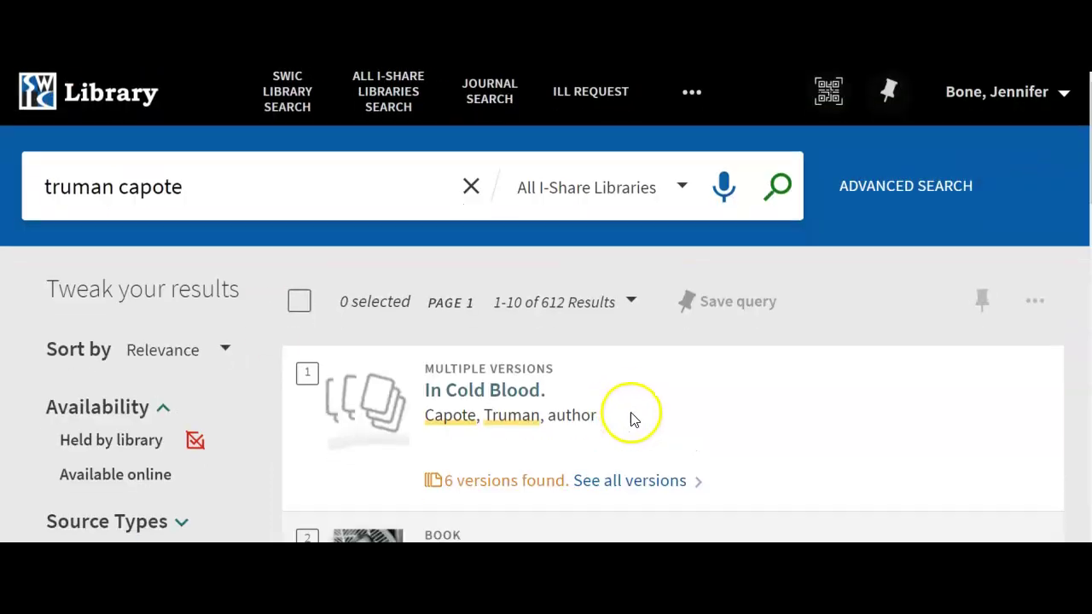
scroll(631, 418, down, 5)
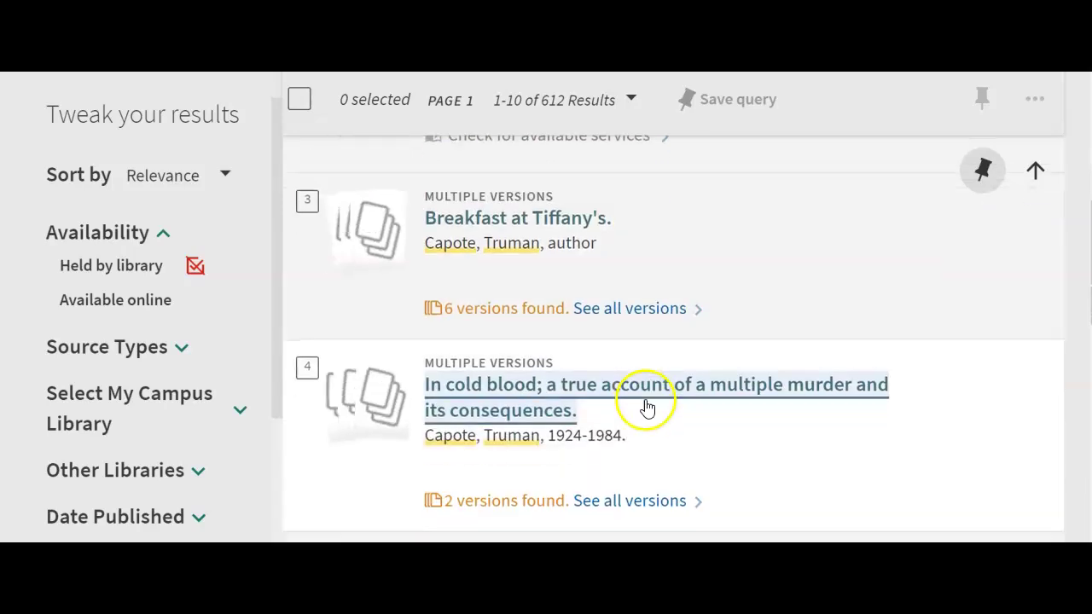
scroll(648, 405, down, 5)
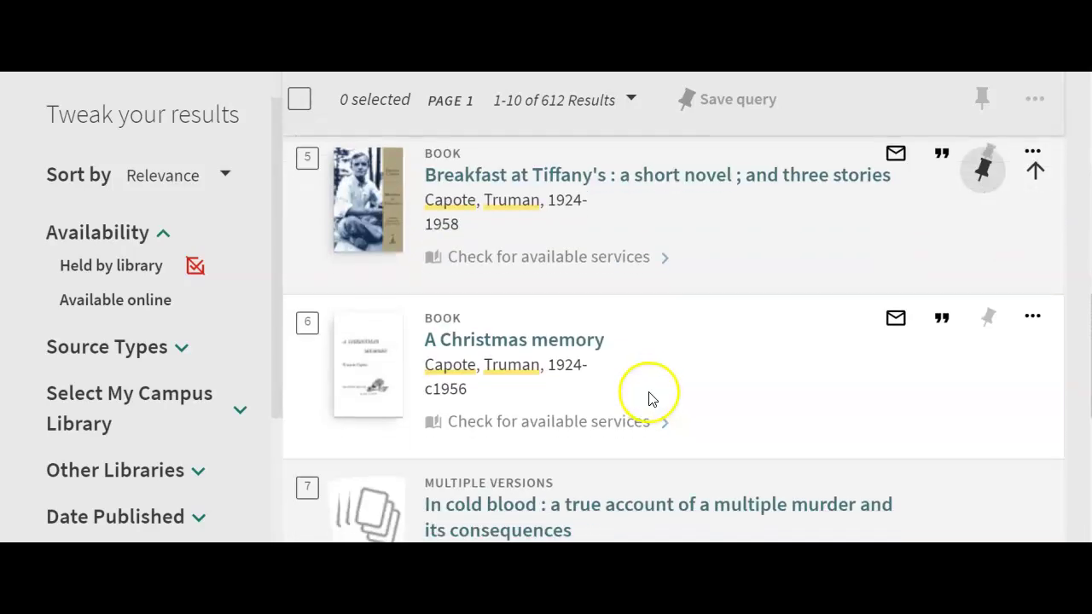
scroll(648, 399, down, 2)
scroll(653, 395, down, 2)
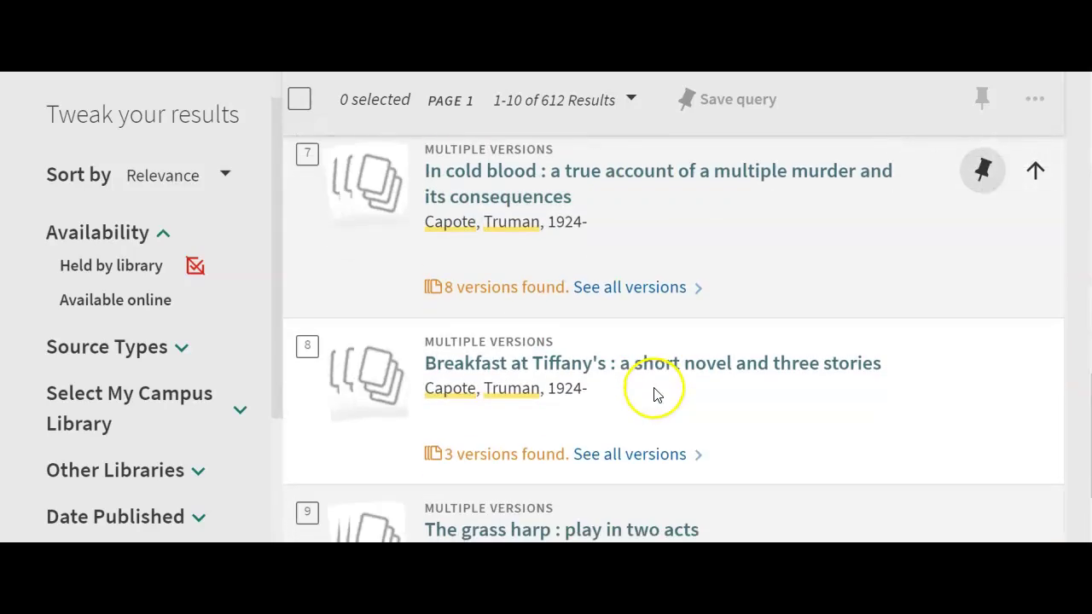
scroll(585, 341, up, 2)
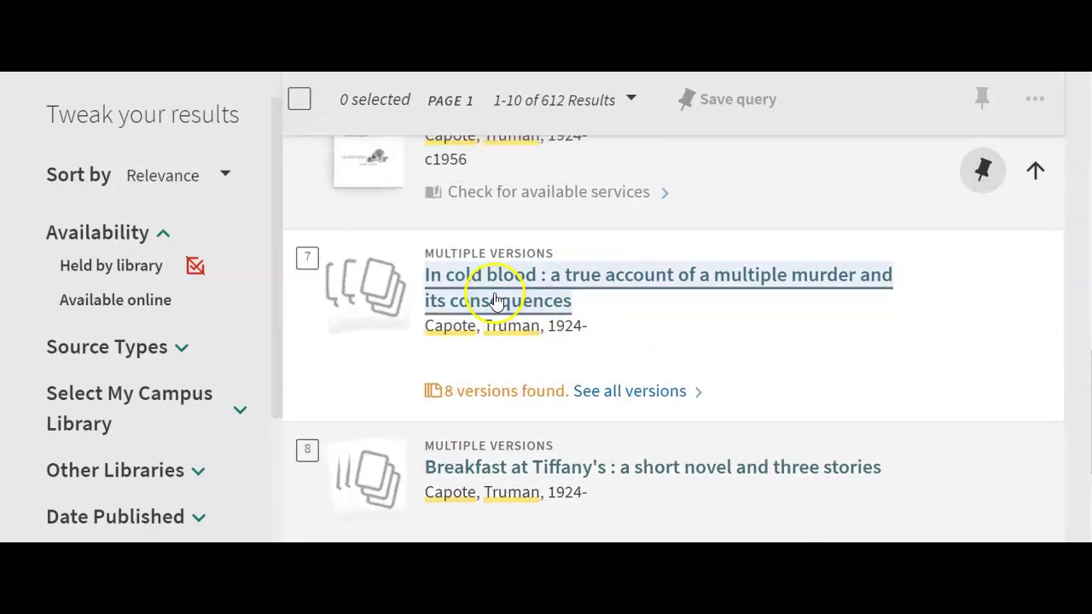
scroll(497, 298, up, 3)
scroll(499, 300, up, 4)
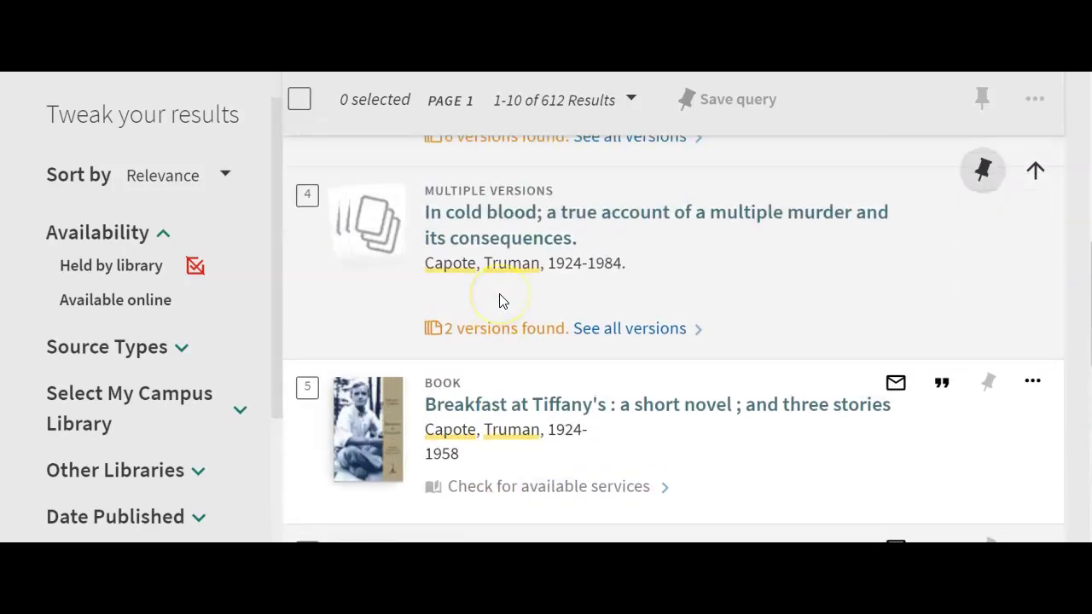
scroll(499, 300, up, 2)
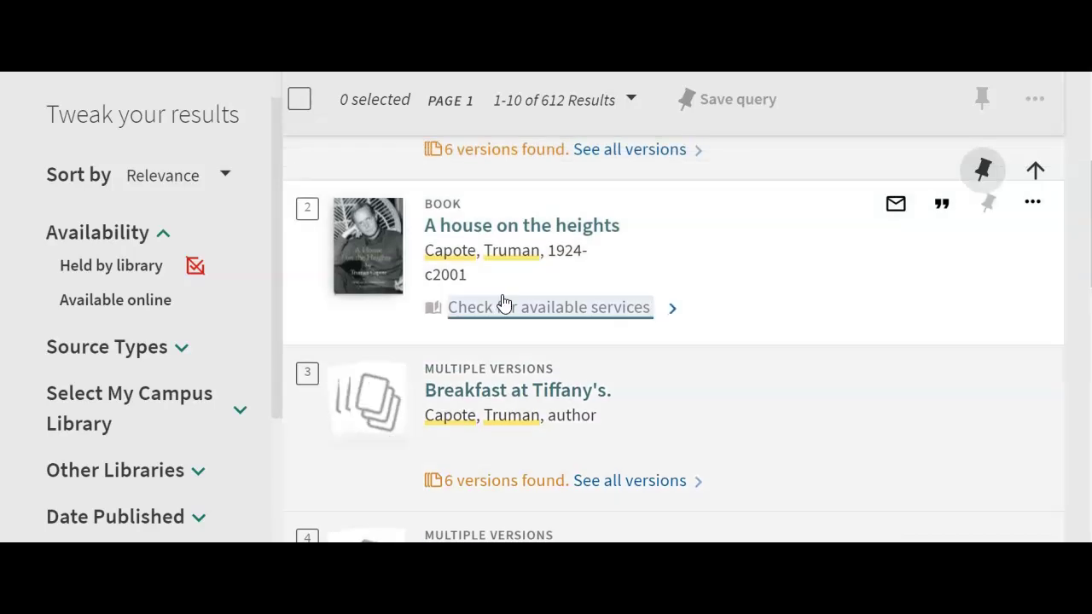
Open the 'A house on the heights' record and review its I-Share availability from SIUE and UIS
click(507, 224)
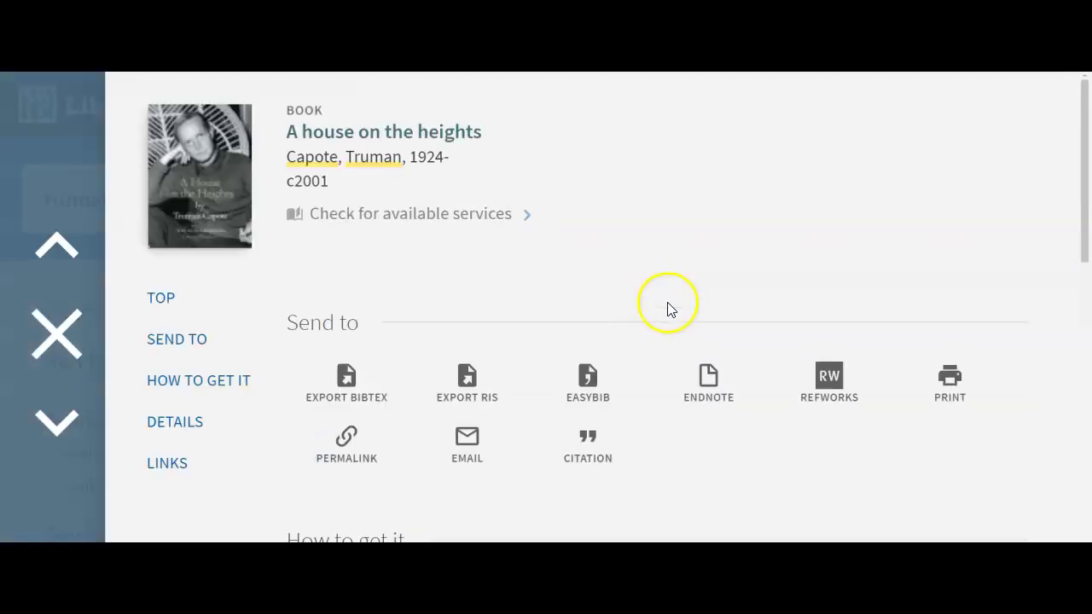
scroll(616, 272, down, 5)
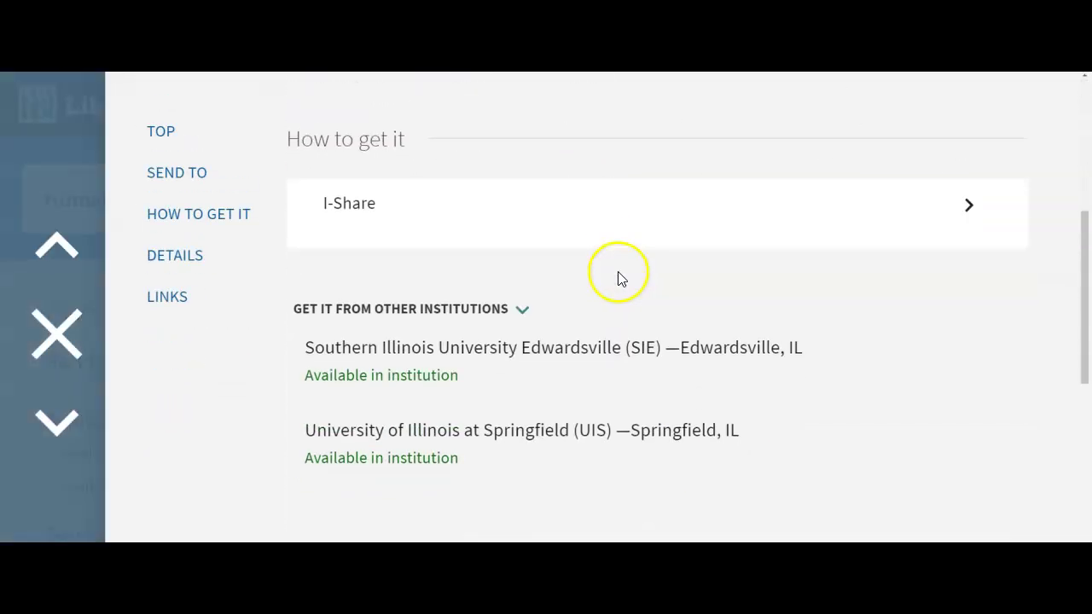
scroll(619, 277, down, 5)
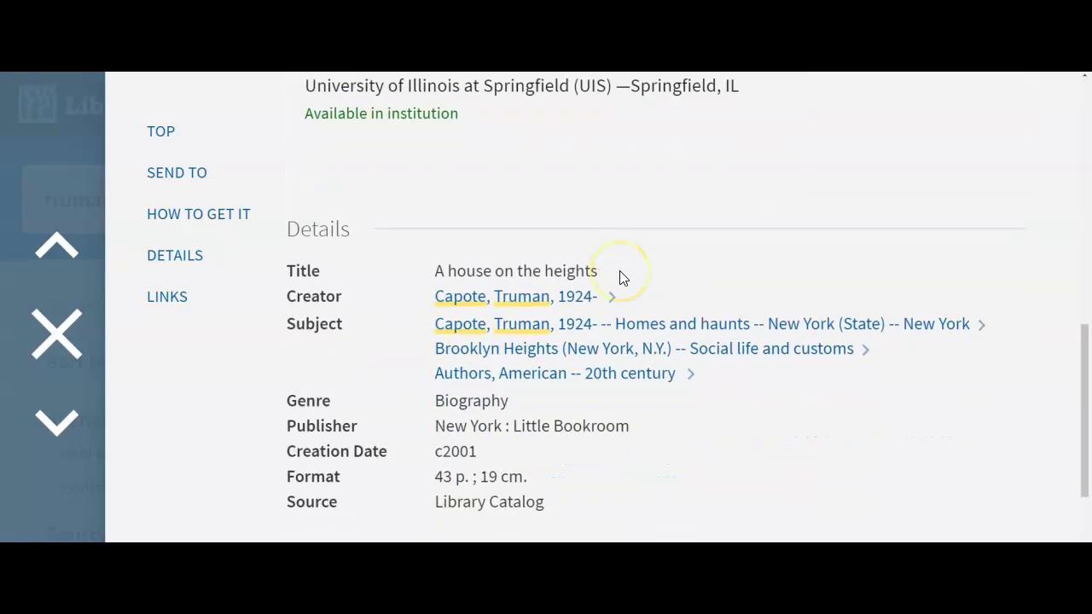
scroll(620, 277, down, 1)
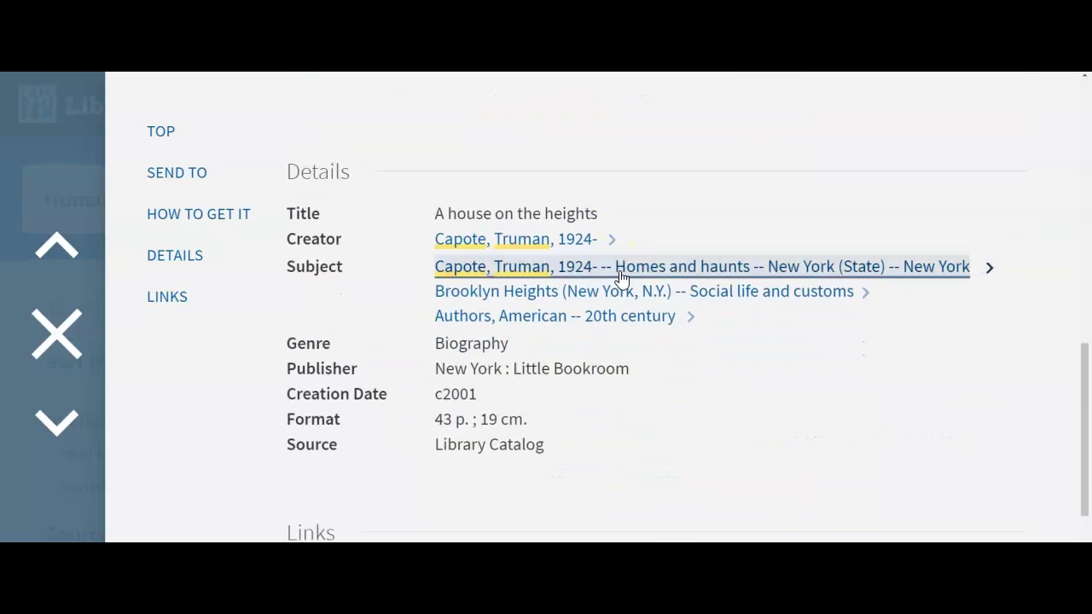
scroll(629, 350, up, 5)
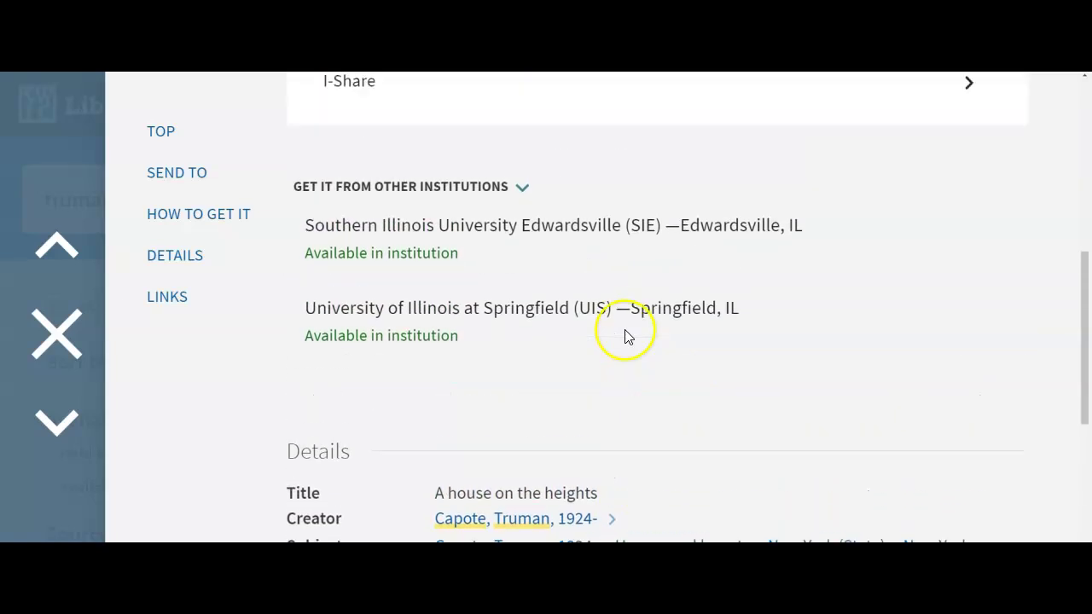
scroll(625, 335, up, 2)
click(351, 206)
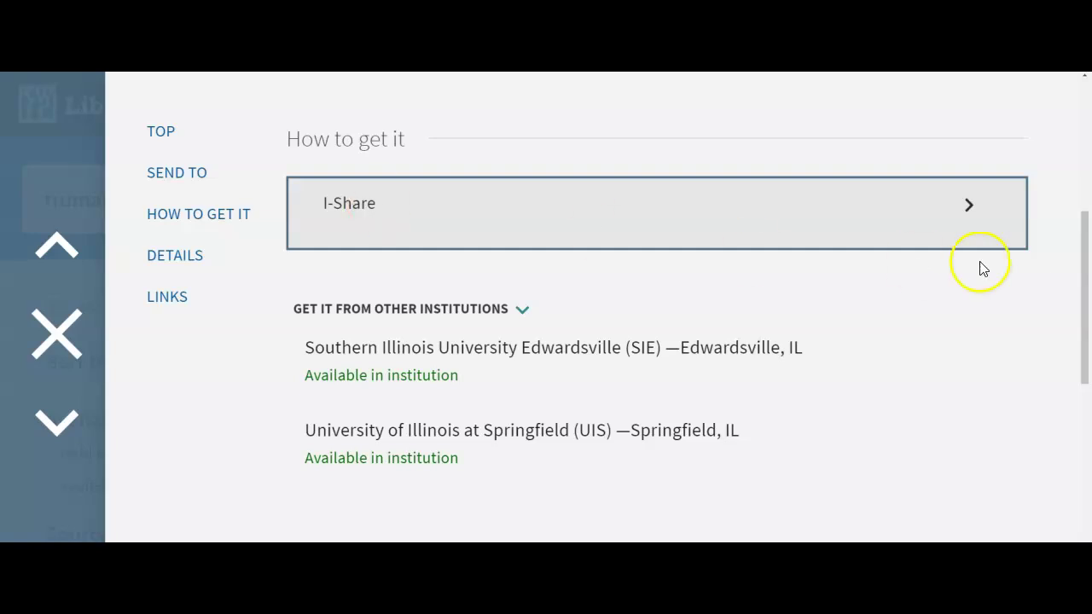
Submit an I-Share request for 'A house on the heights' with pickup at Belleville Campus Library
click(969, 211)
click(333, 216)
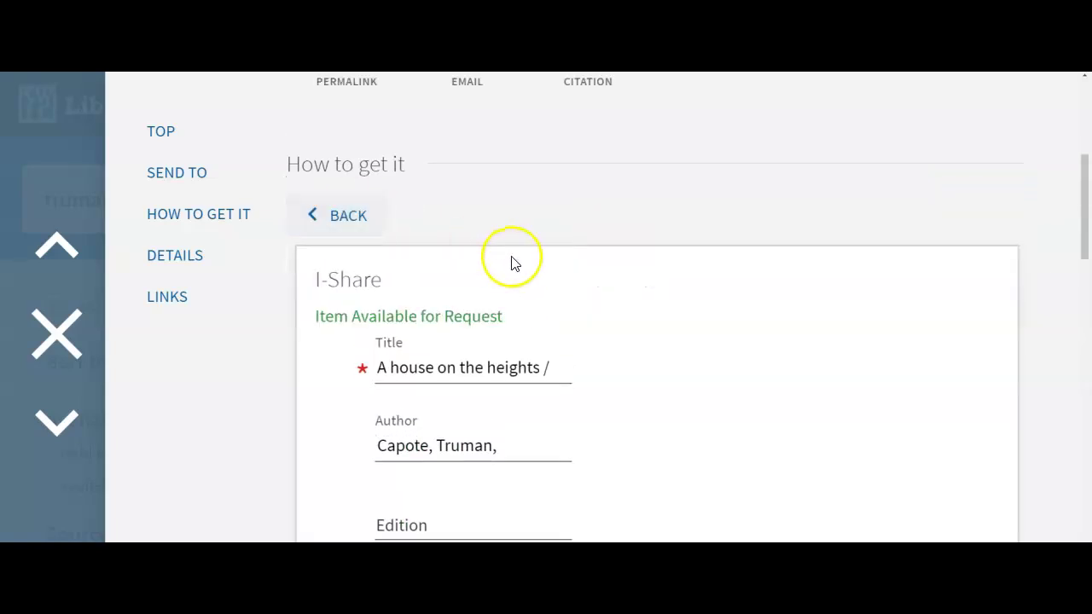
scroll(653, 313, down, 3)
scroll(654, 317, down, 5)
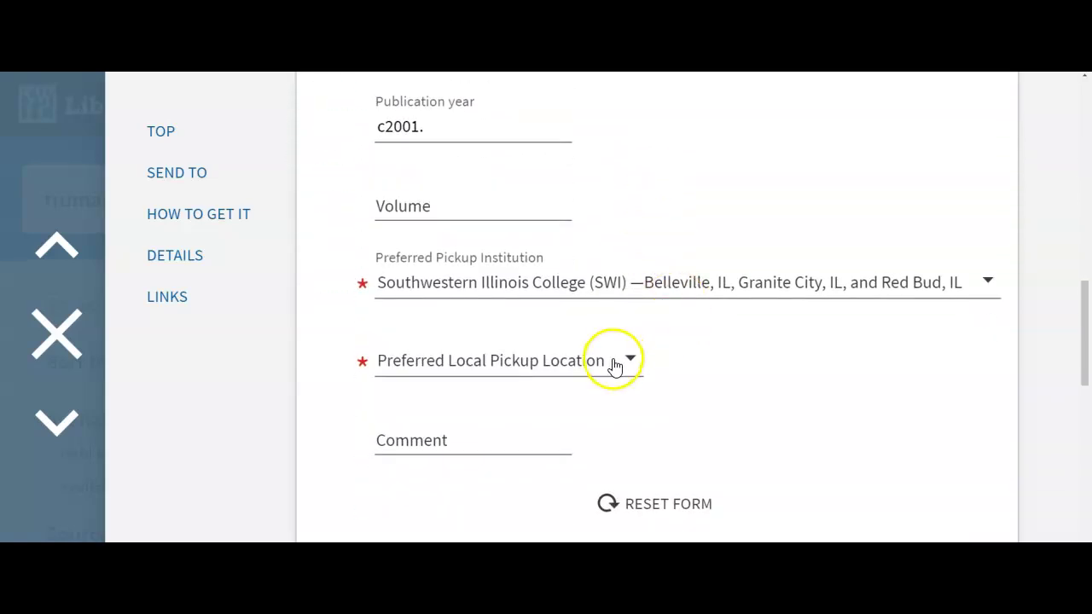
click(613, 362)
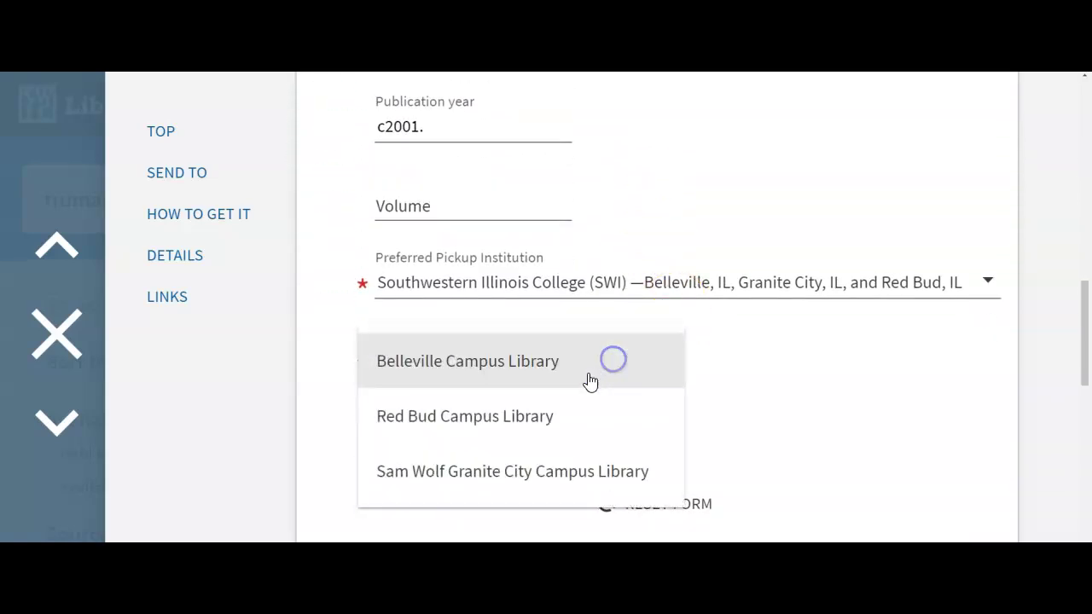
click(451, 374)
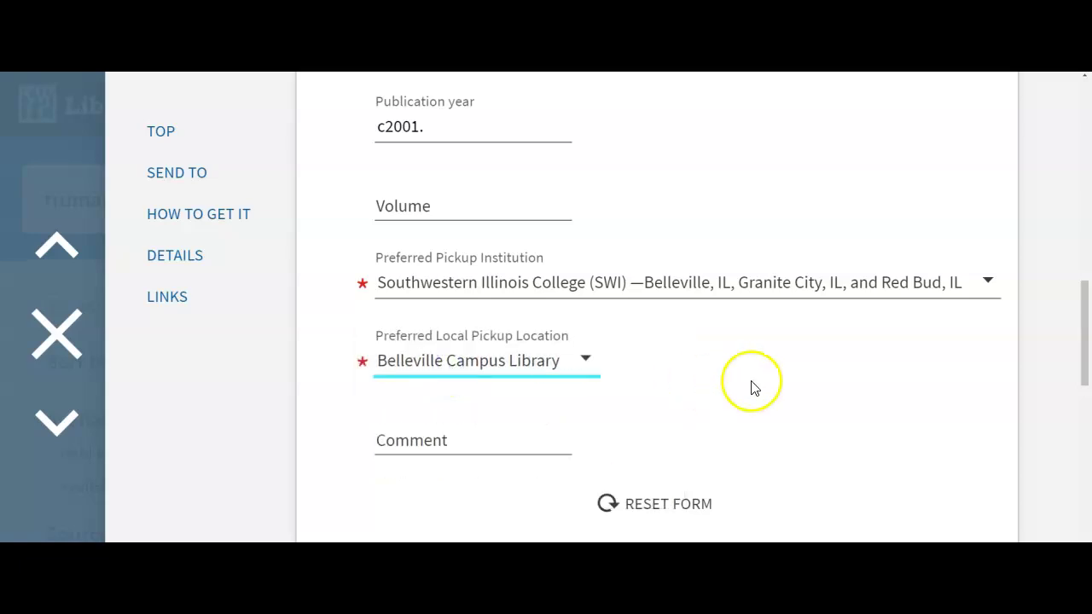
scroll(751, 384, down, 3)
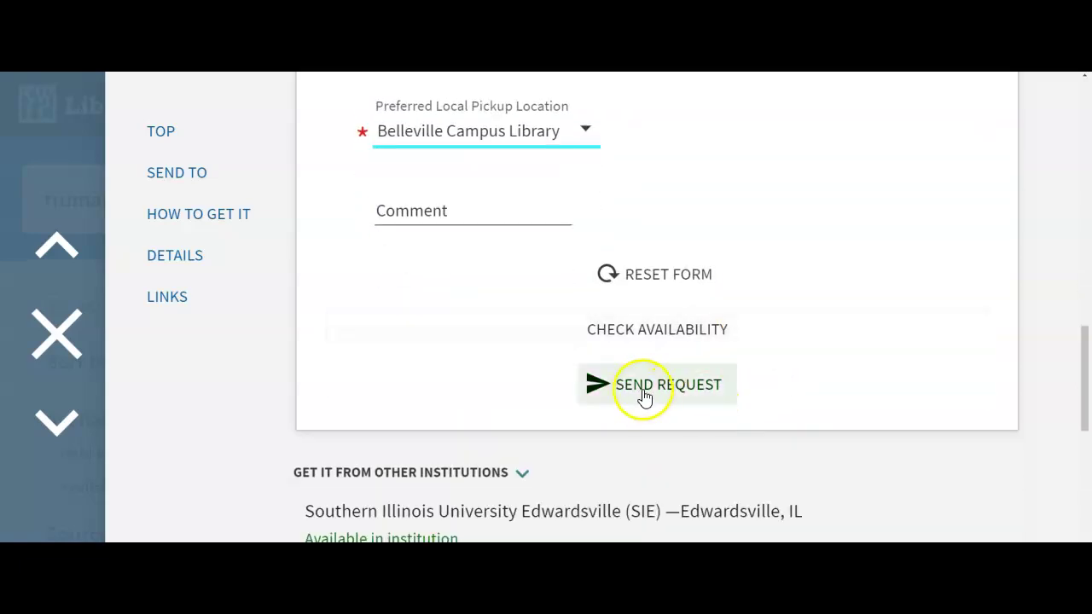
click(650, 391)
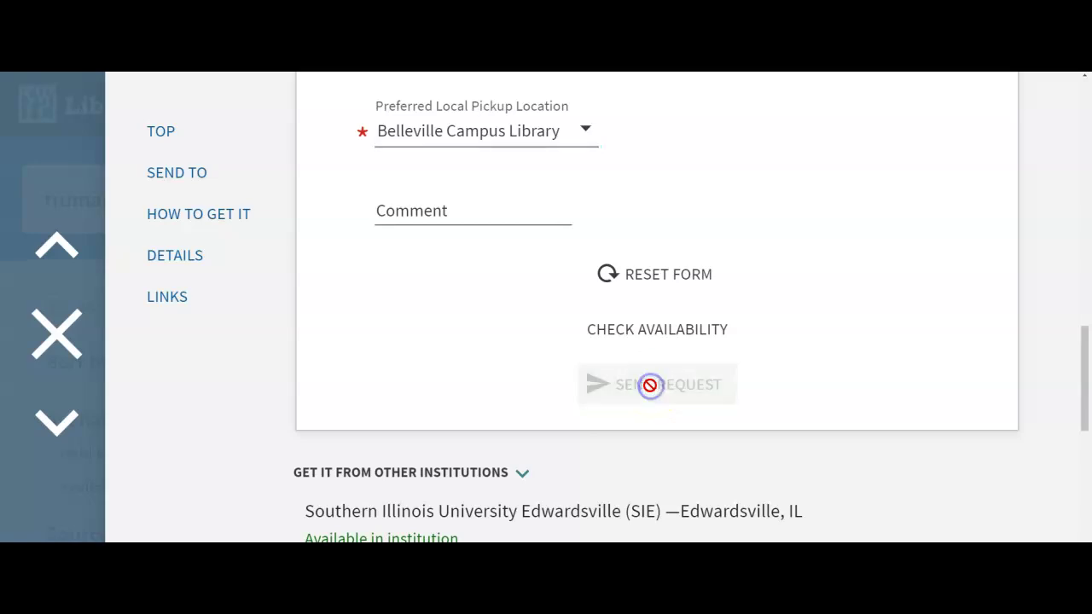
scroll(734, 418, down, 2)
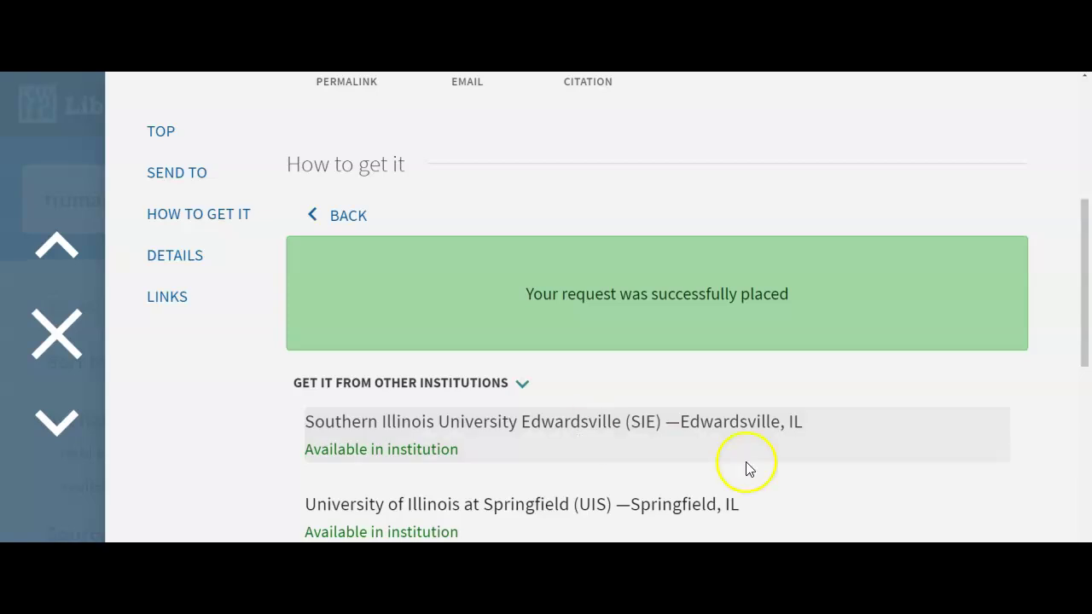
Close the 'A house on the heights' full record to return to the 612 truman capote results
scroll(625, 343, up, 5)
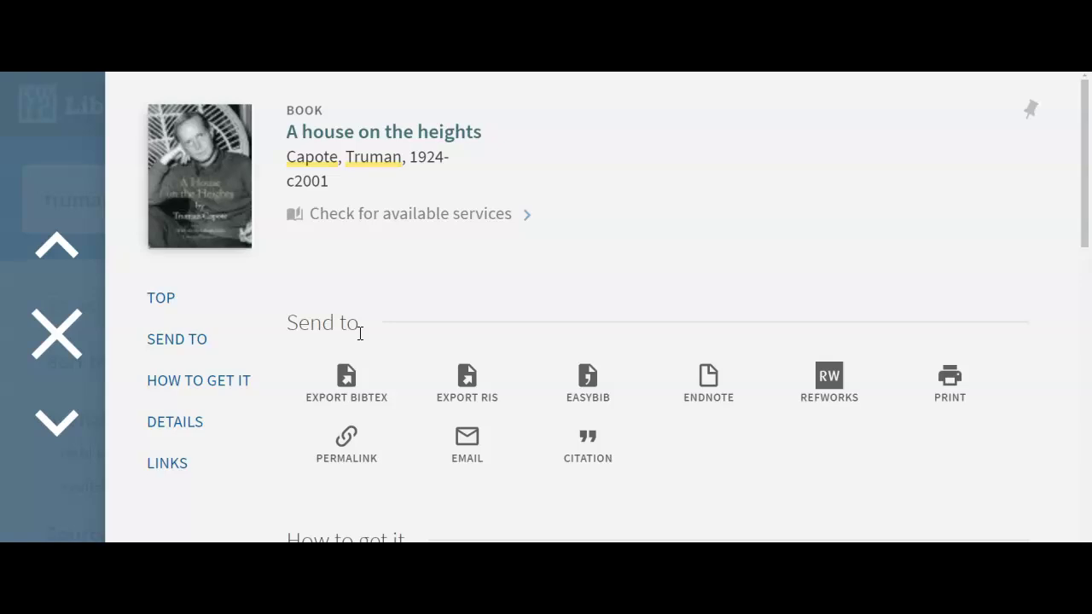
click(53, 333)
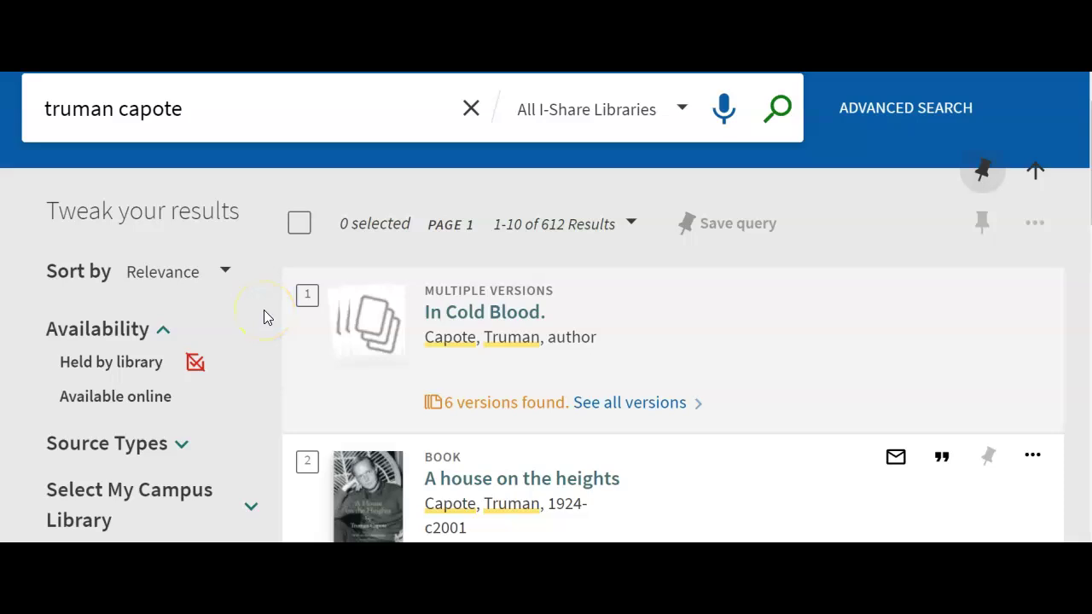
Return to the SWIC Library page showing the Books & Movies search box with 'conspiracy theor*'
scroll(268, 341, up, 2)
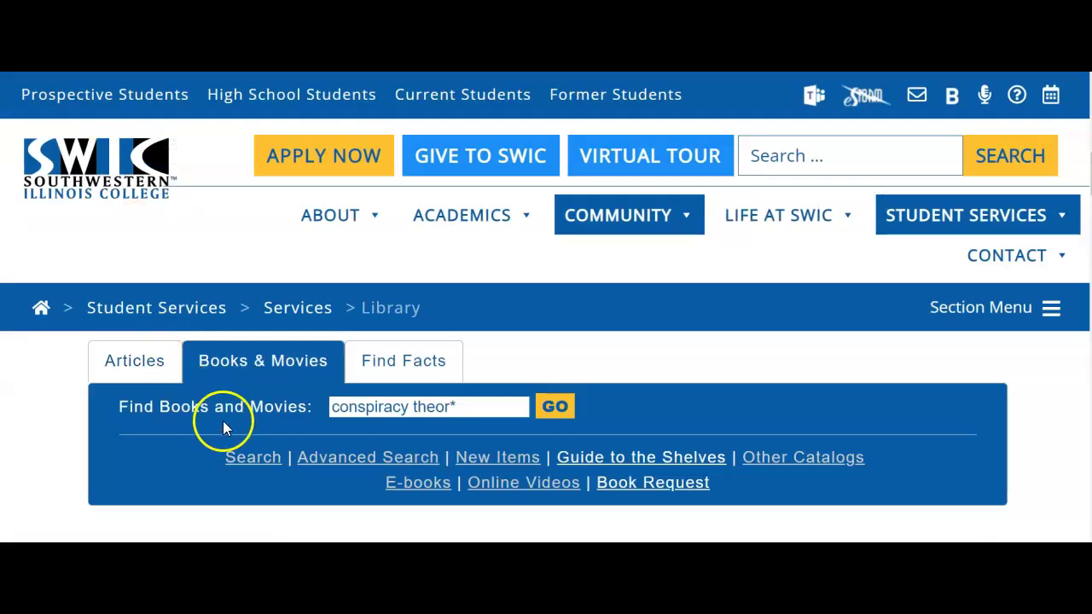
scroll(248, 446, up, 5)
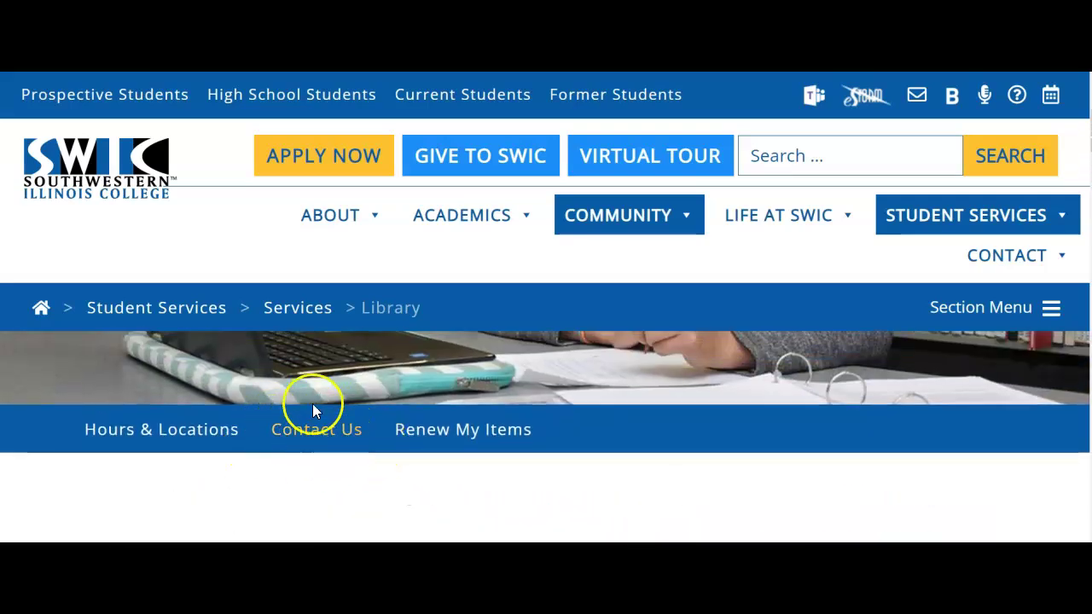
click(339, 441)
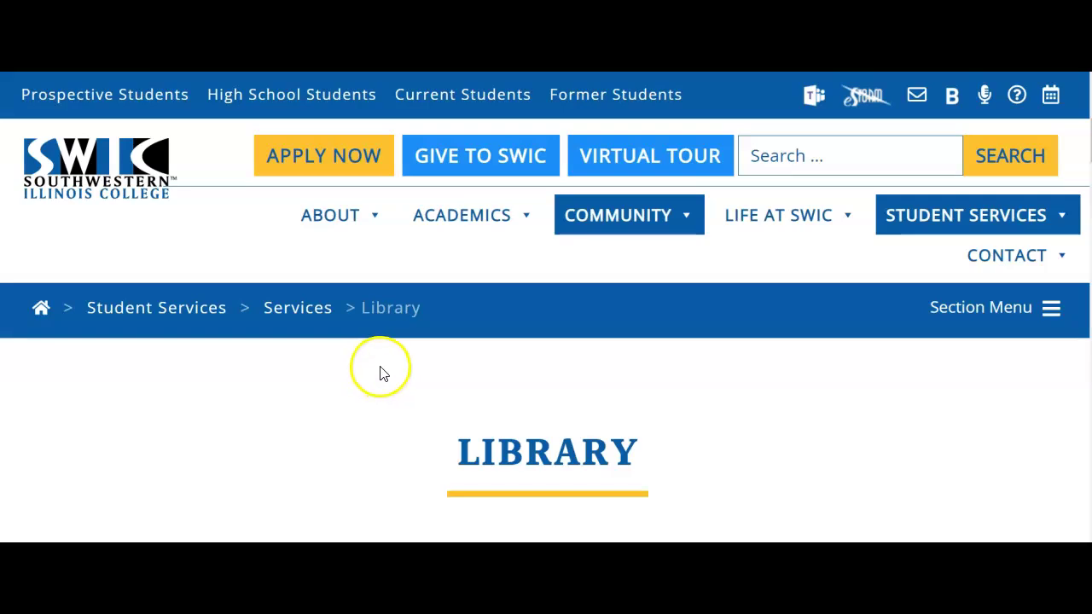
scroll(380, 369, down, 4)
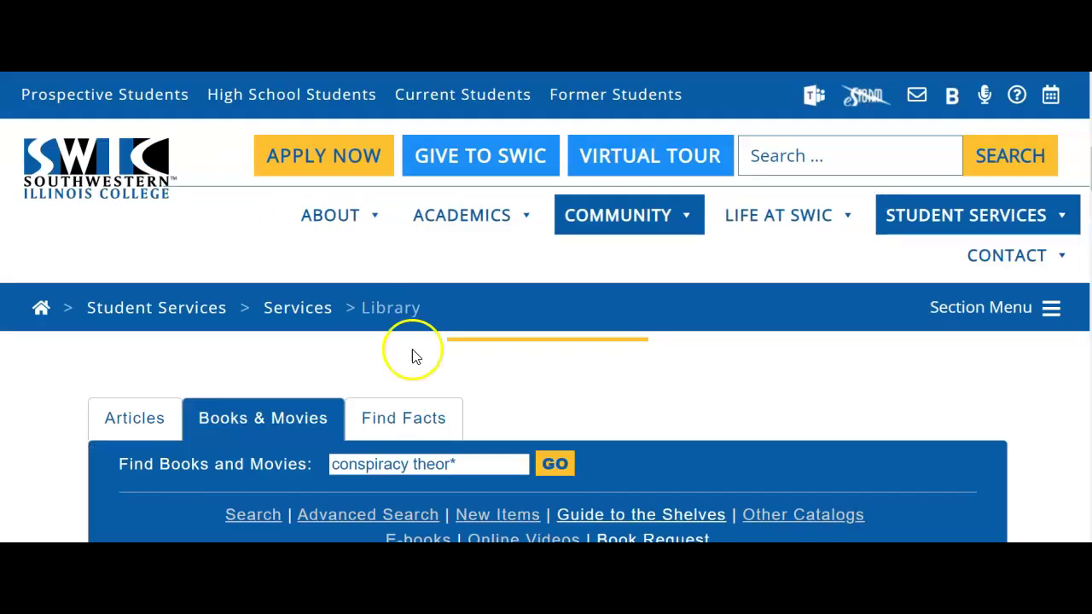
scroll(460, 358, down, 2)
scroll(480, 383, up, 1)
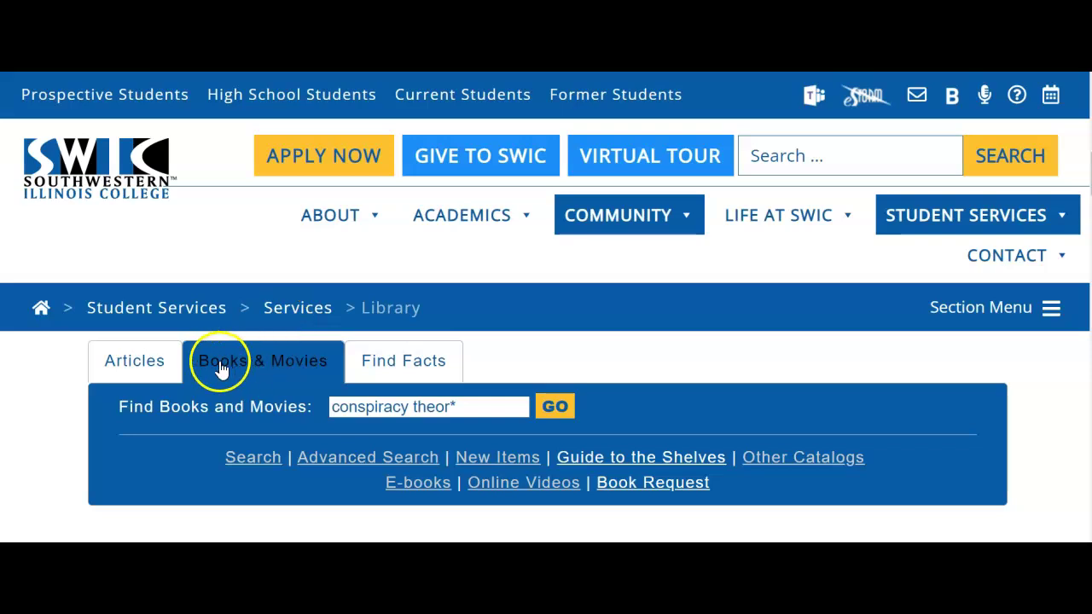